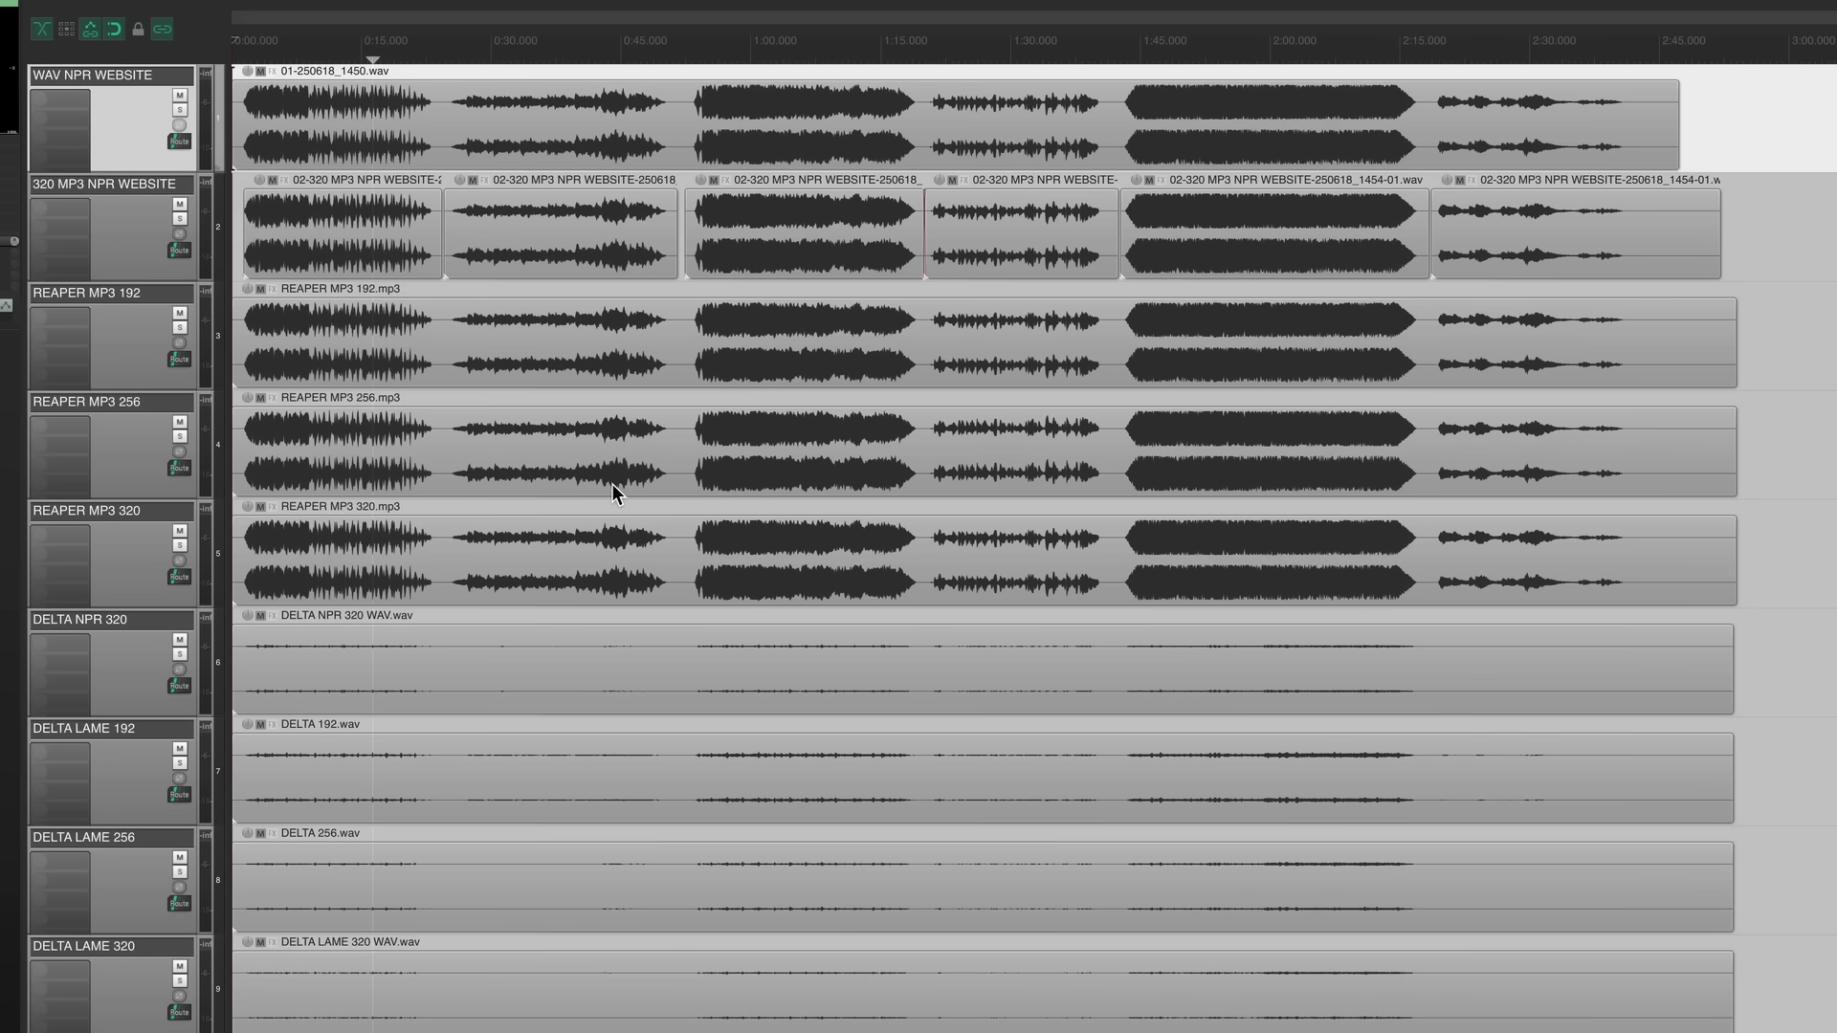
- Select the WAV NPR WEBSITE item, then the encode tracks' items, then the four delta items
click(1049, 99)
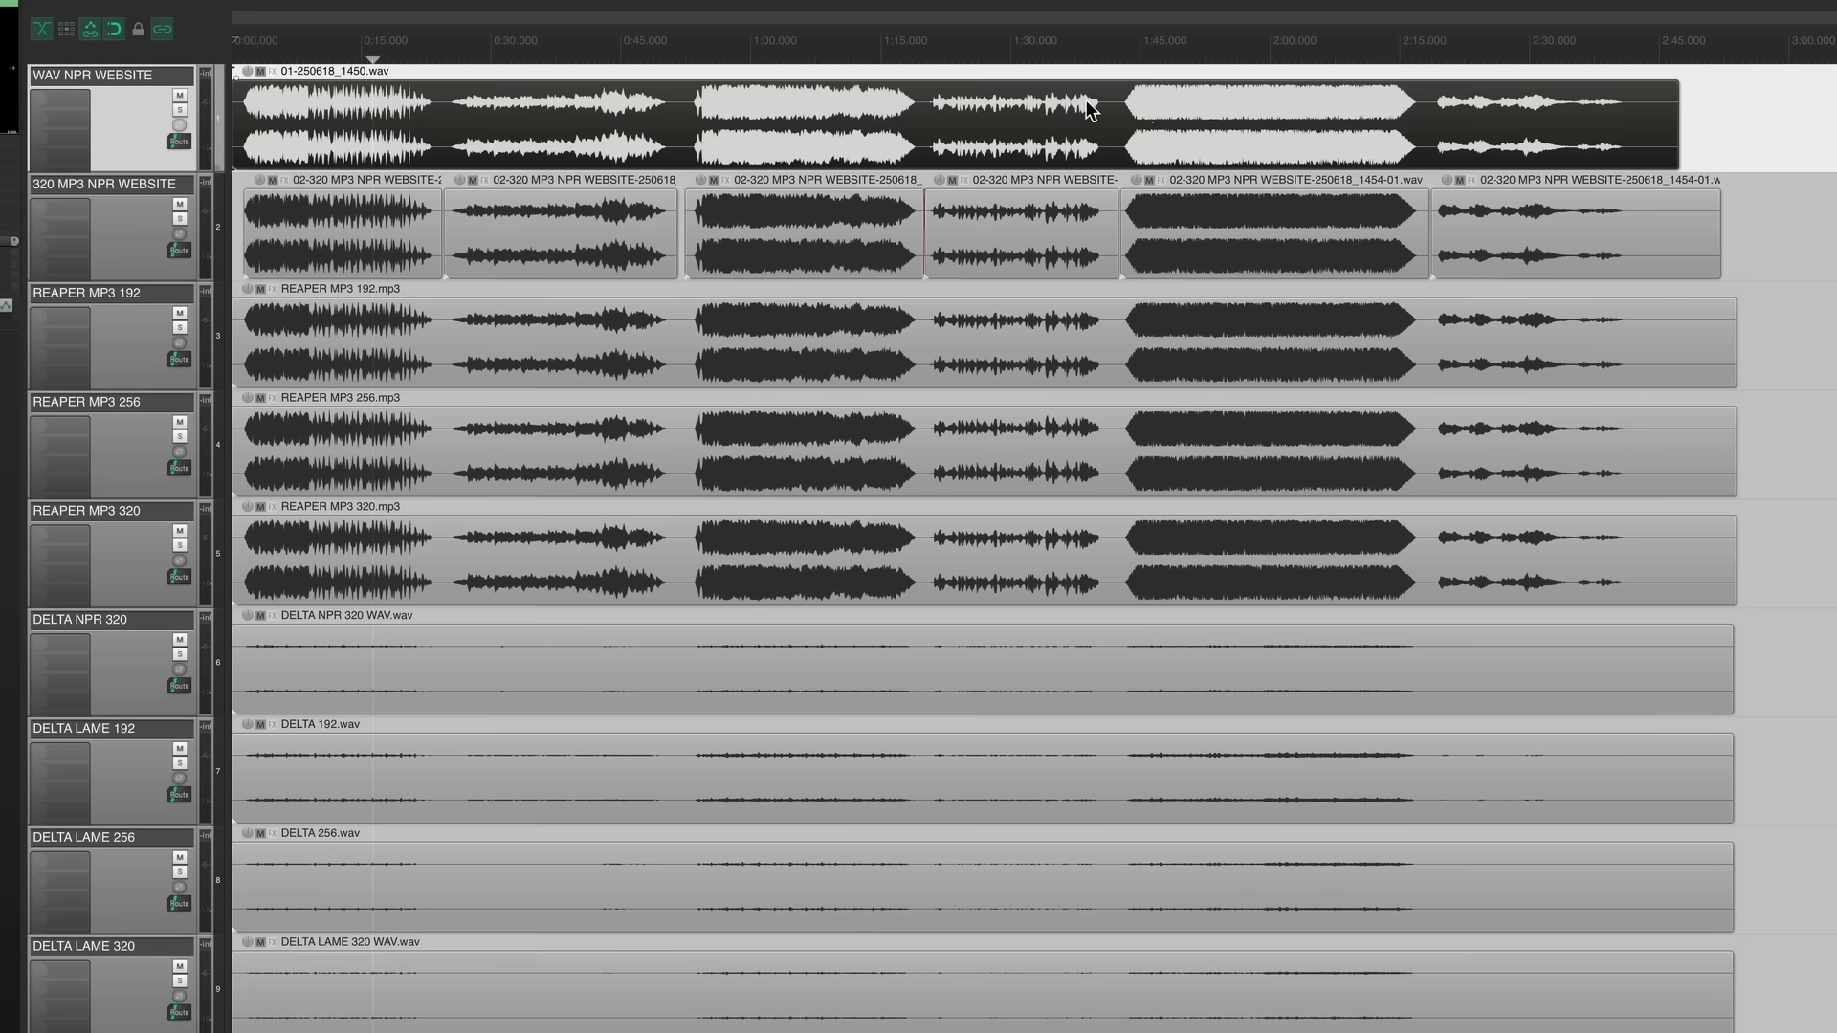
drag(361, 237, 1694, 612)
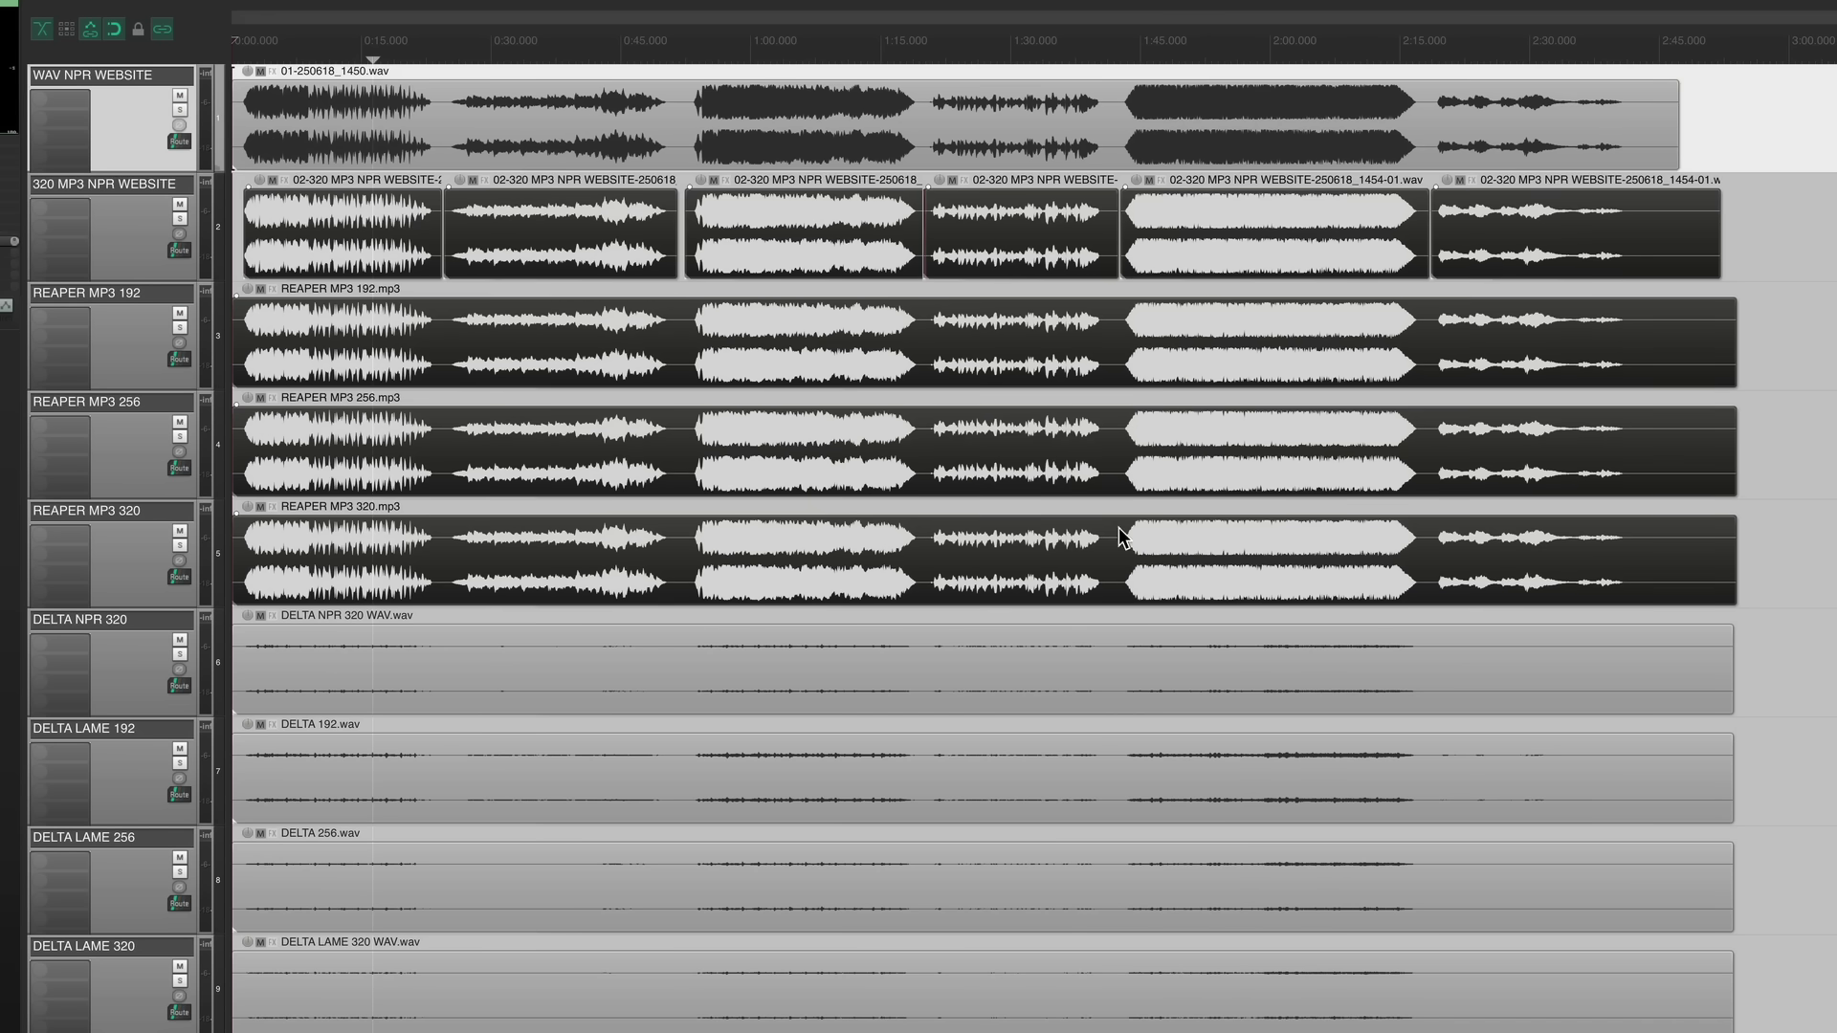
drag(470, 660, 689, 1010)
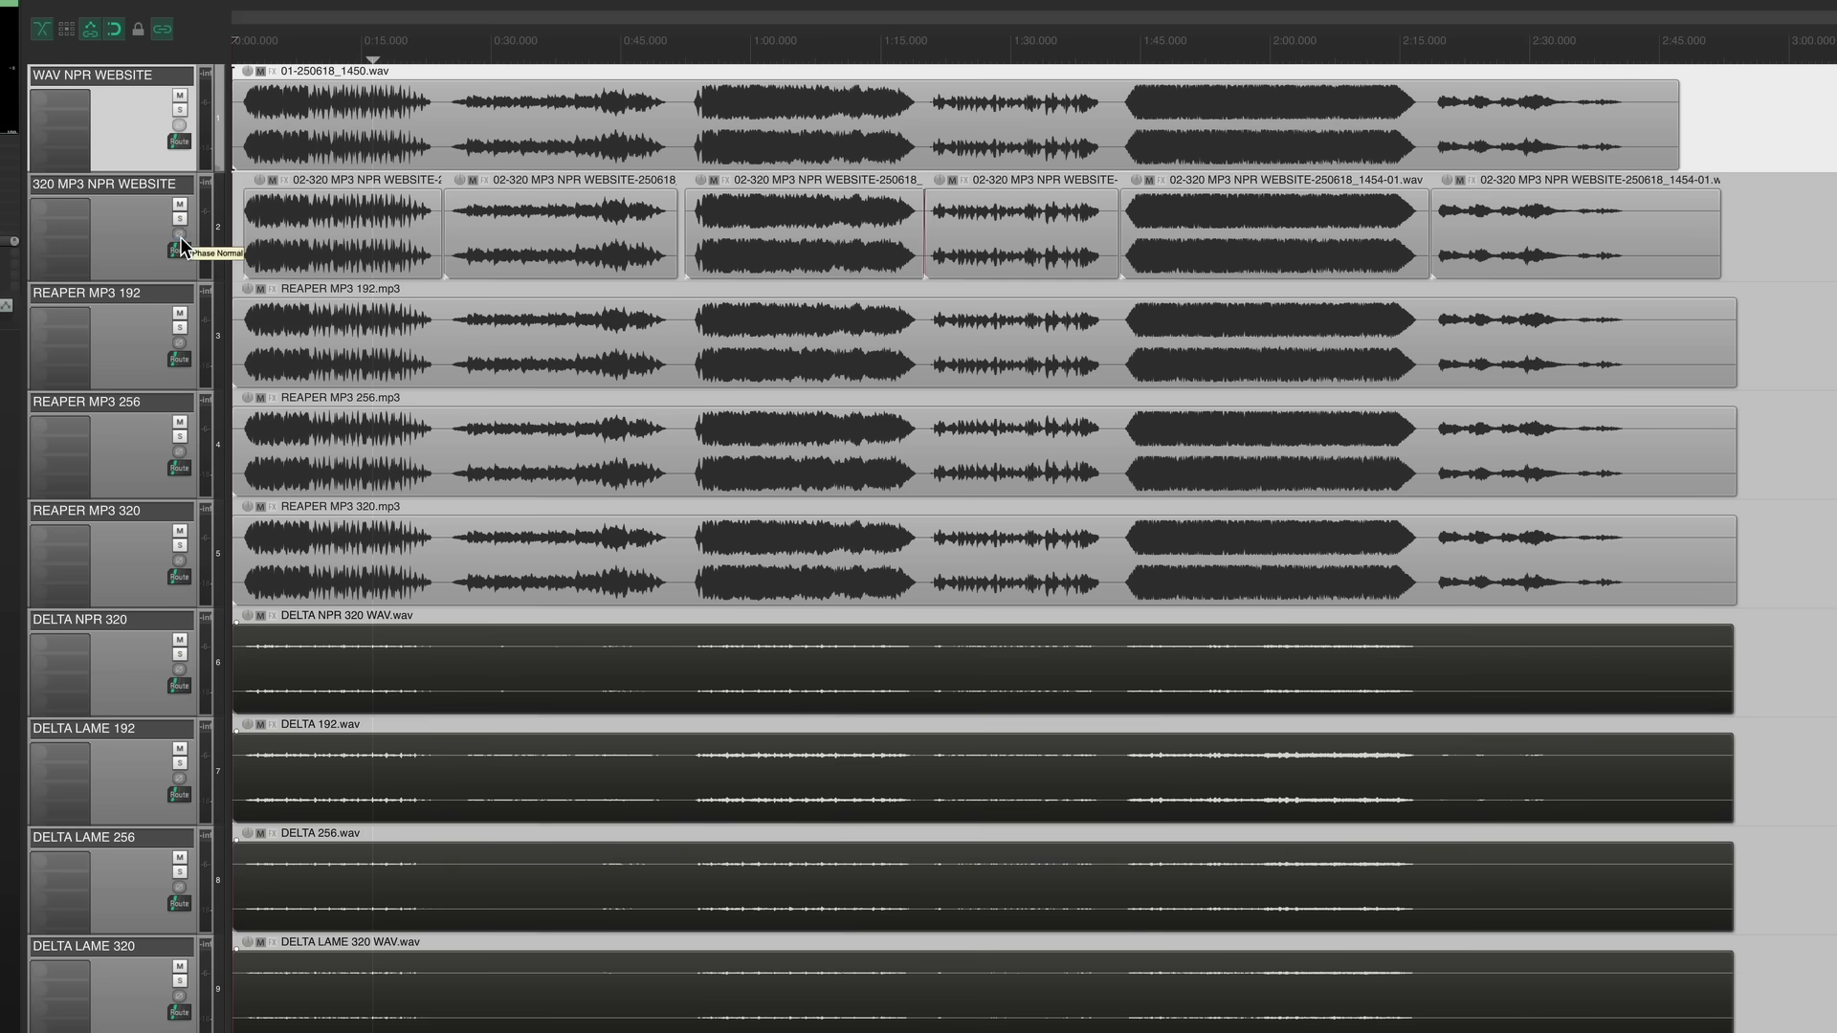
- Invert the 320 MP3 NPR WEBSITE track's polarity, audition it soloed with WAV, then show the NPR quiz
click(180, 236)
click(179, 109)
click(179, 218)
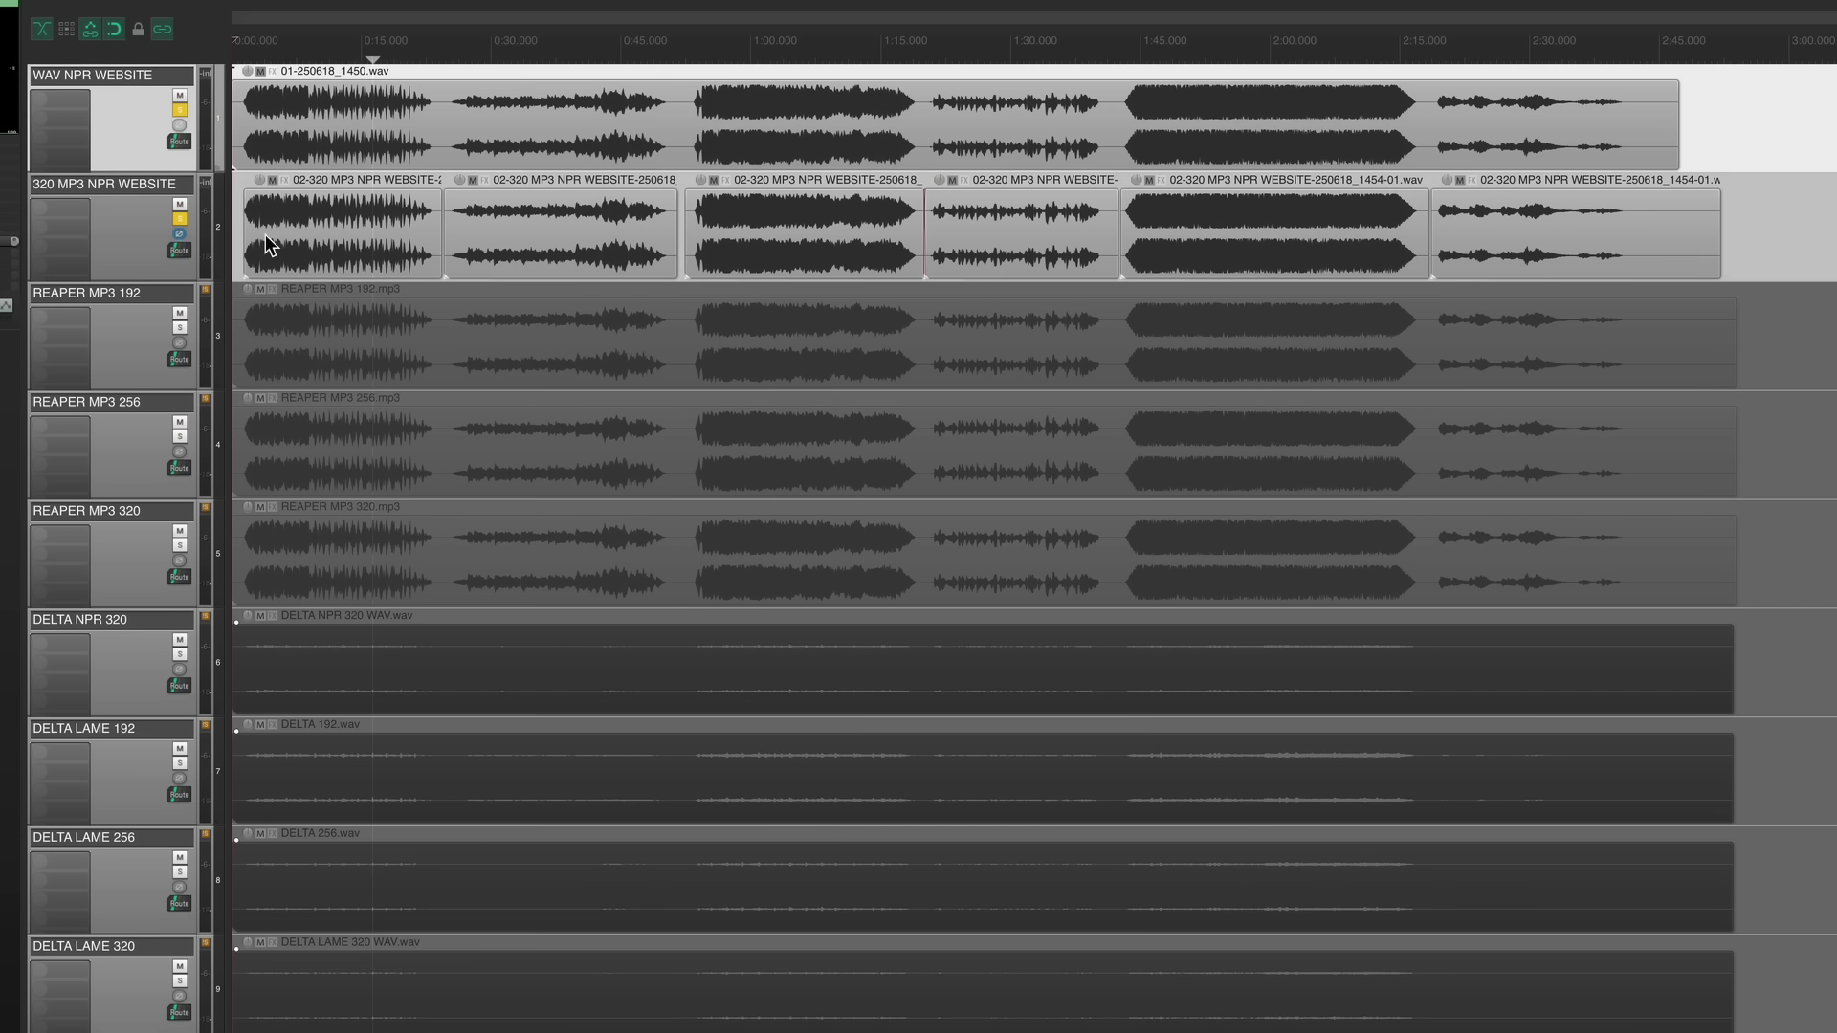
click(180, 218)
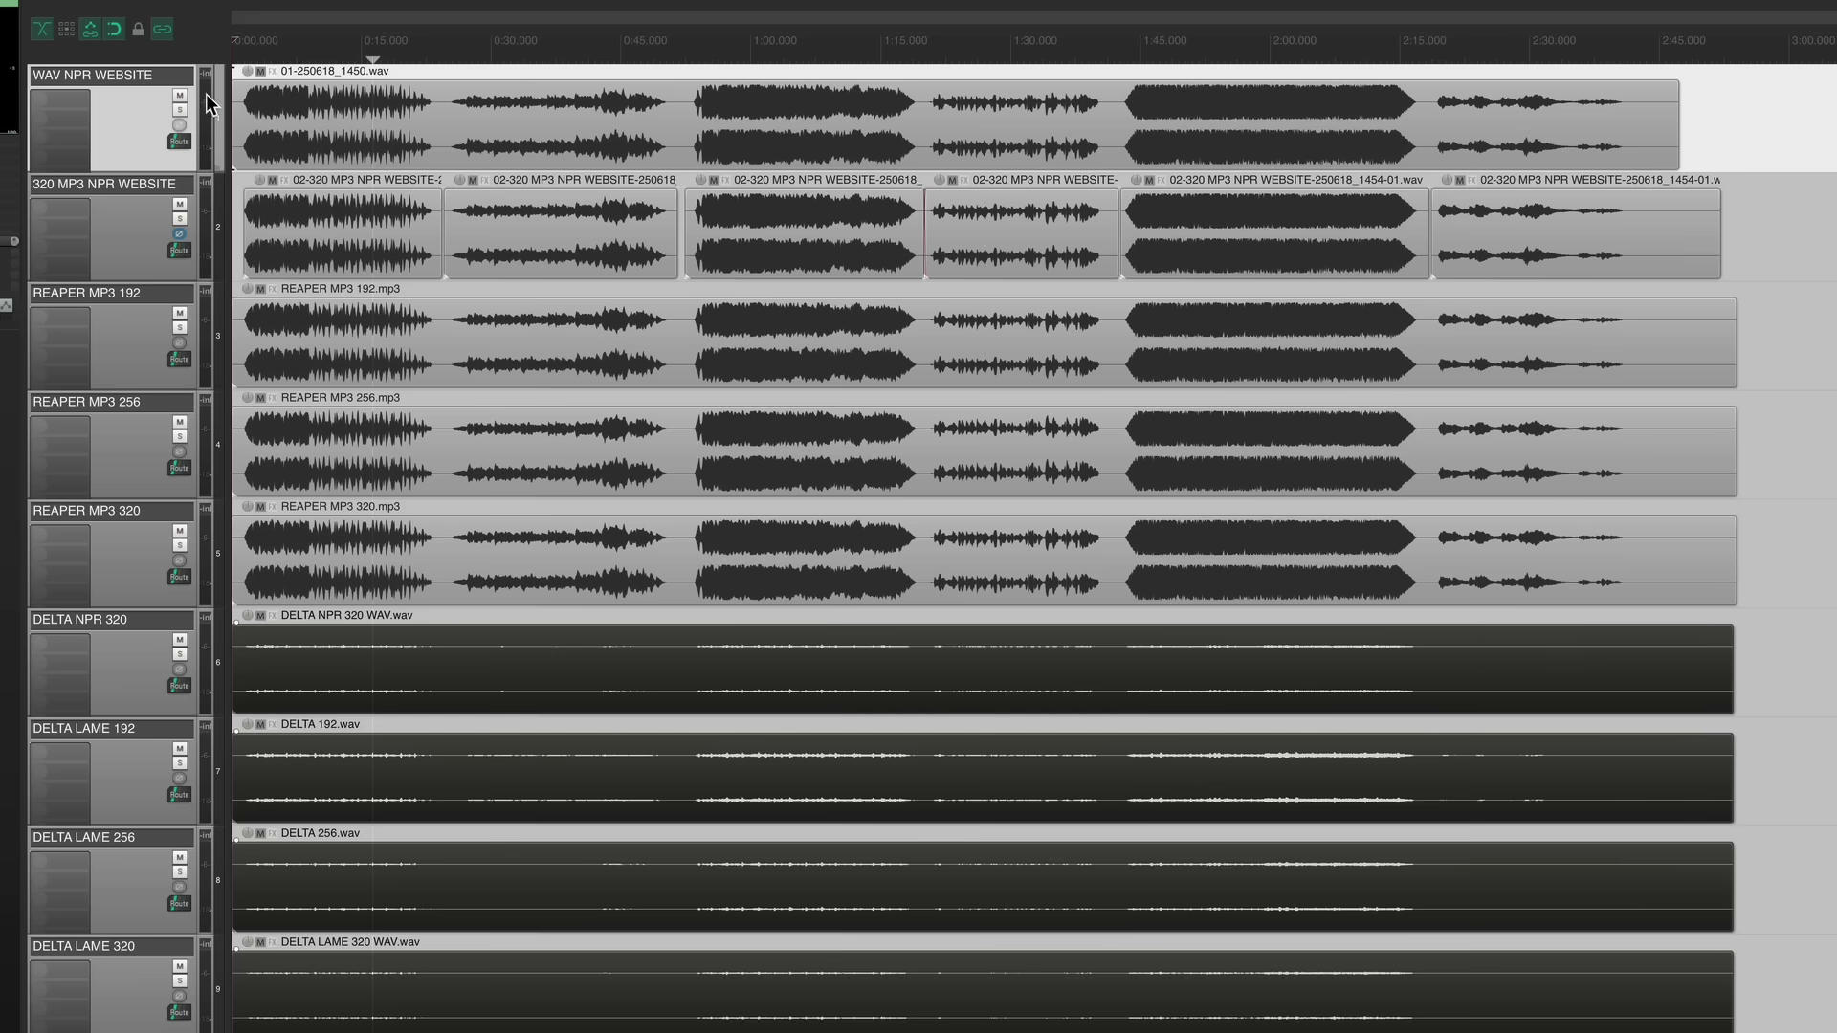
click(562, 153)
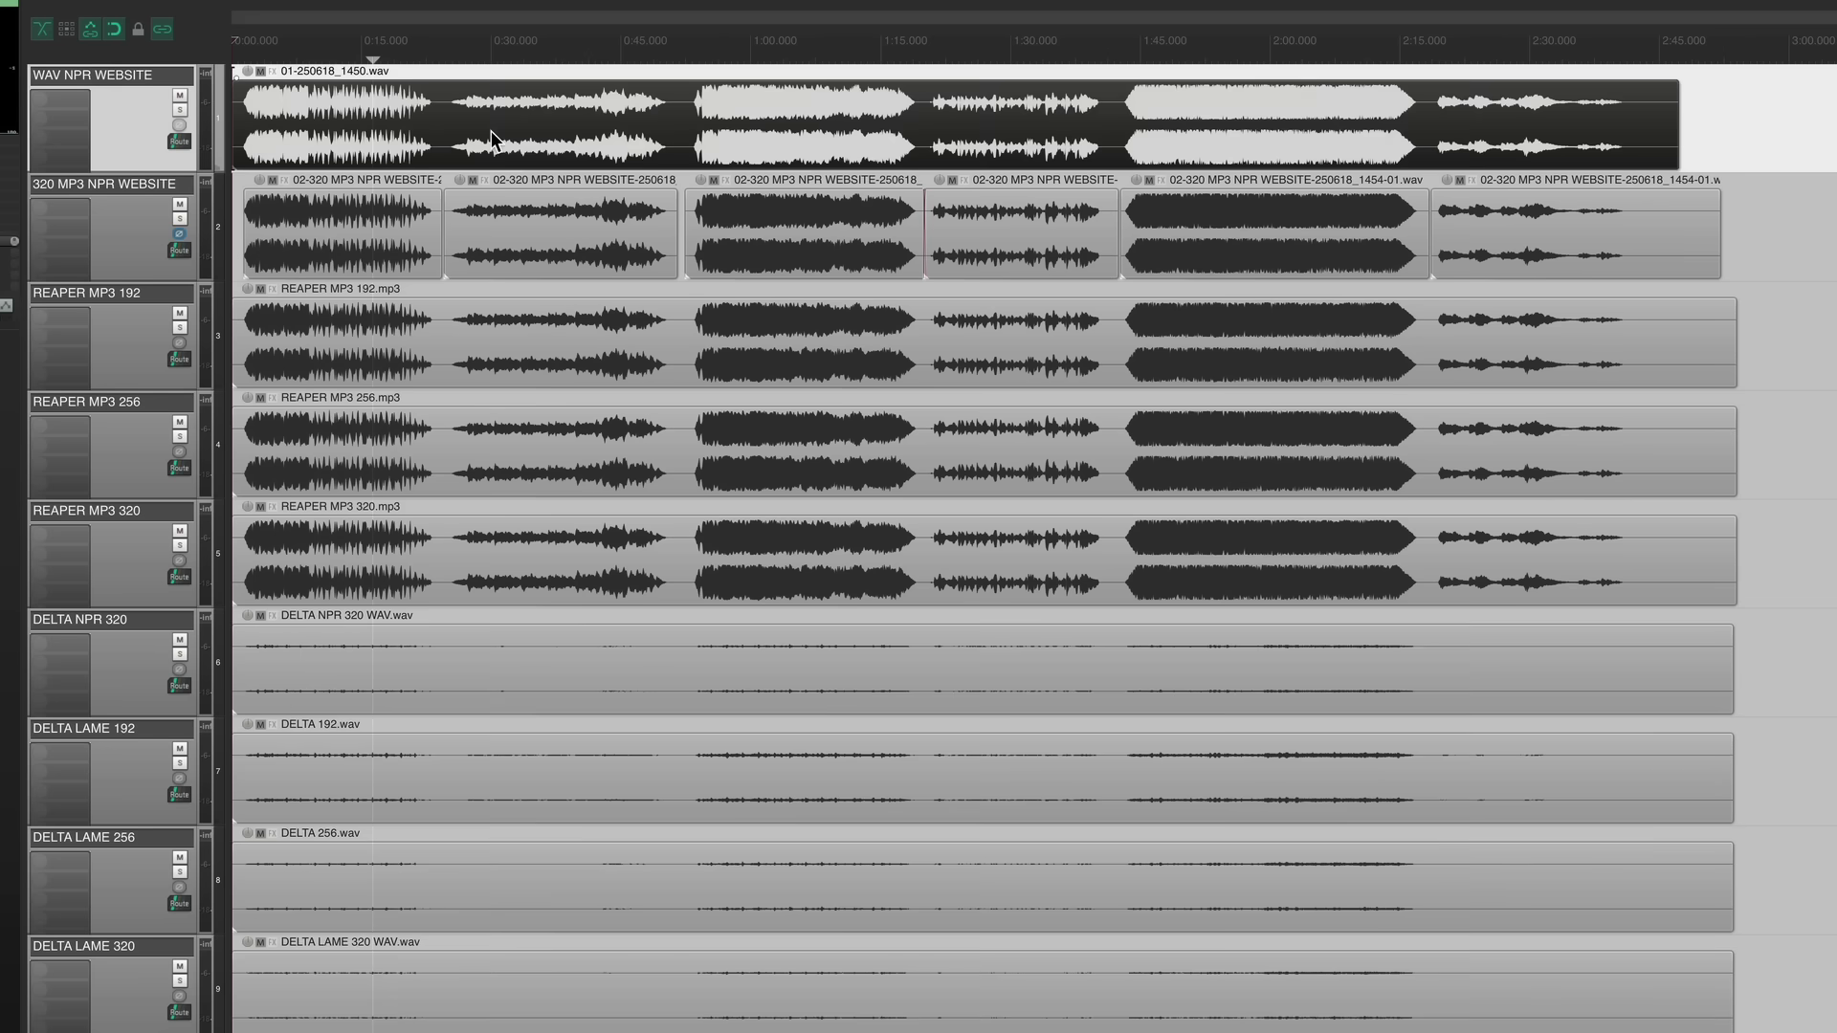
key(super+Tab)
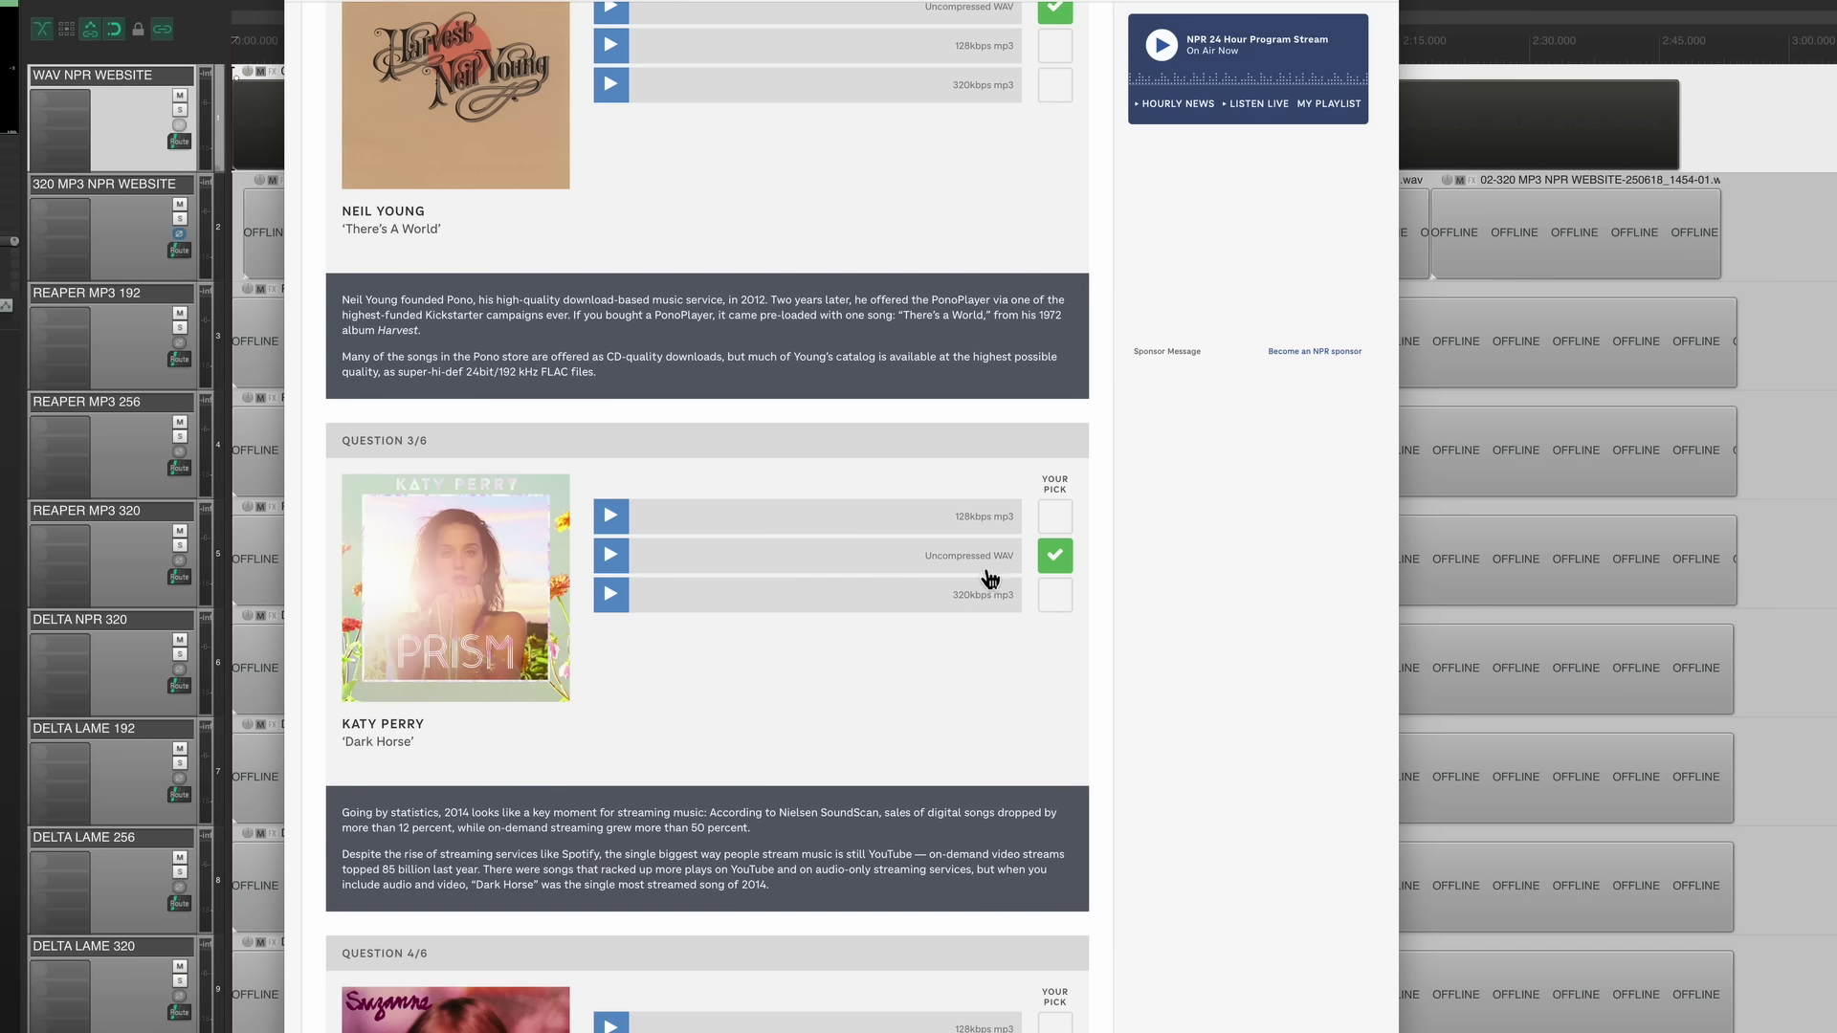
- Select the 320 MP3 NPR WEBSITE items while toggling to the quiz, ending with REAPER in front
key(super+Tab)
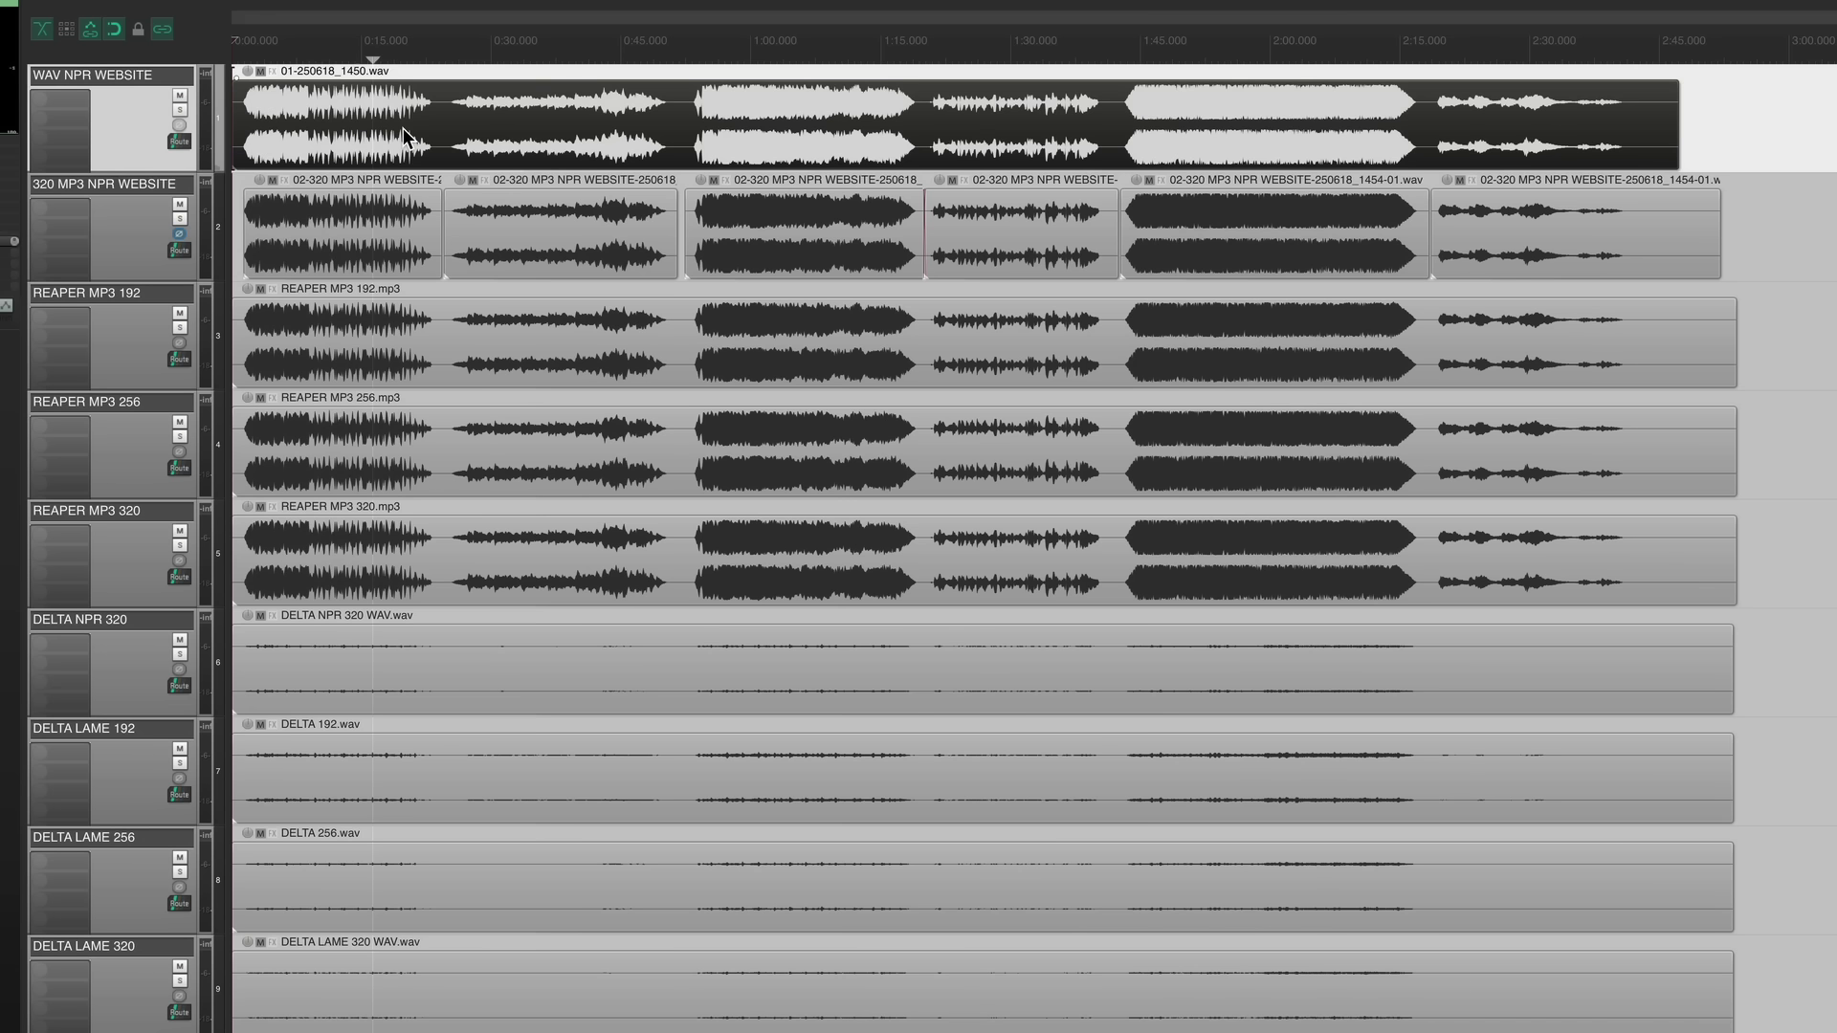
click(1588, 235)
key(super+Tab)
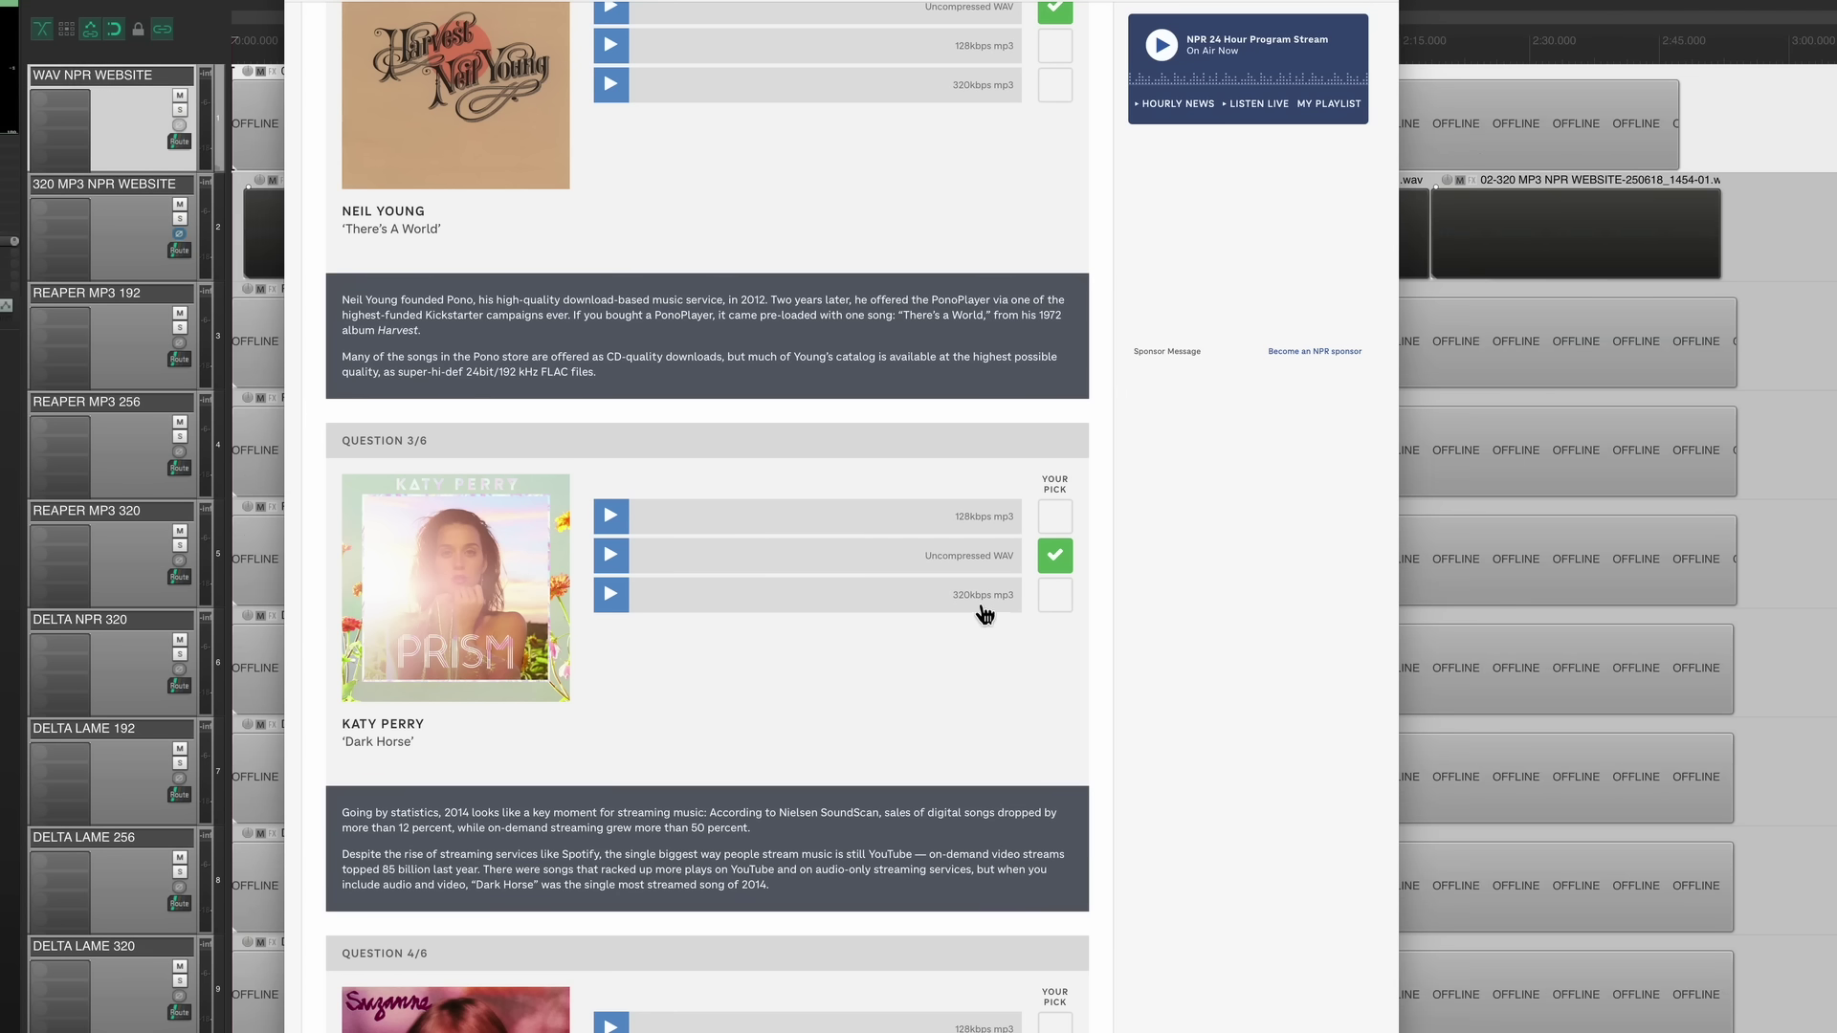
key(super+Tab)
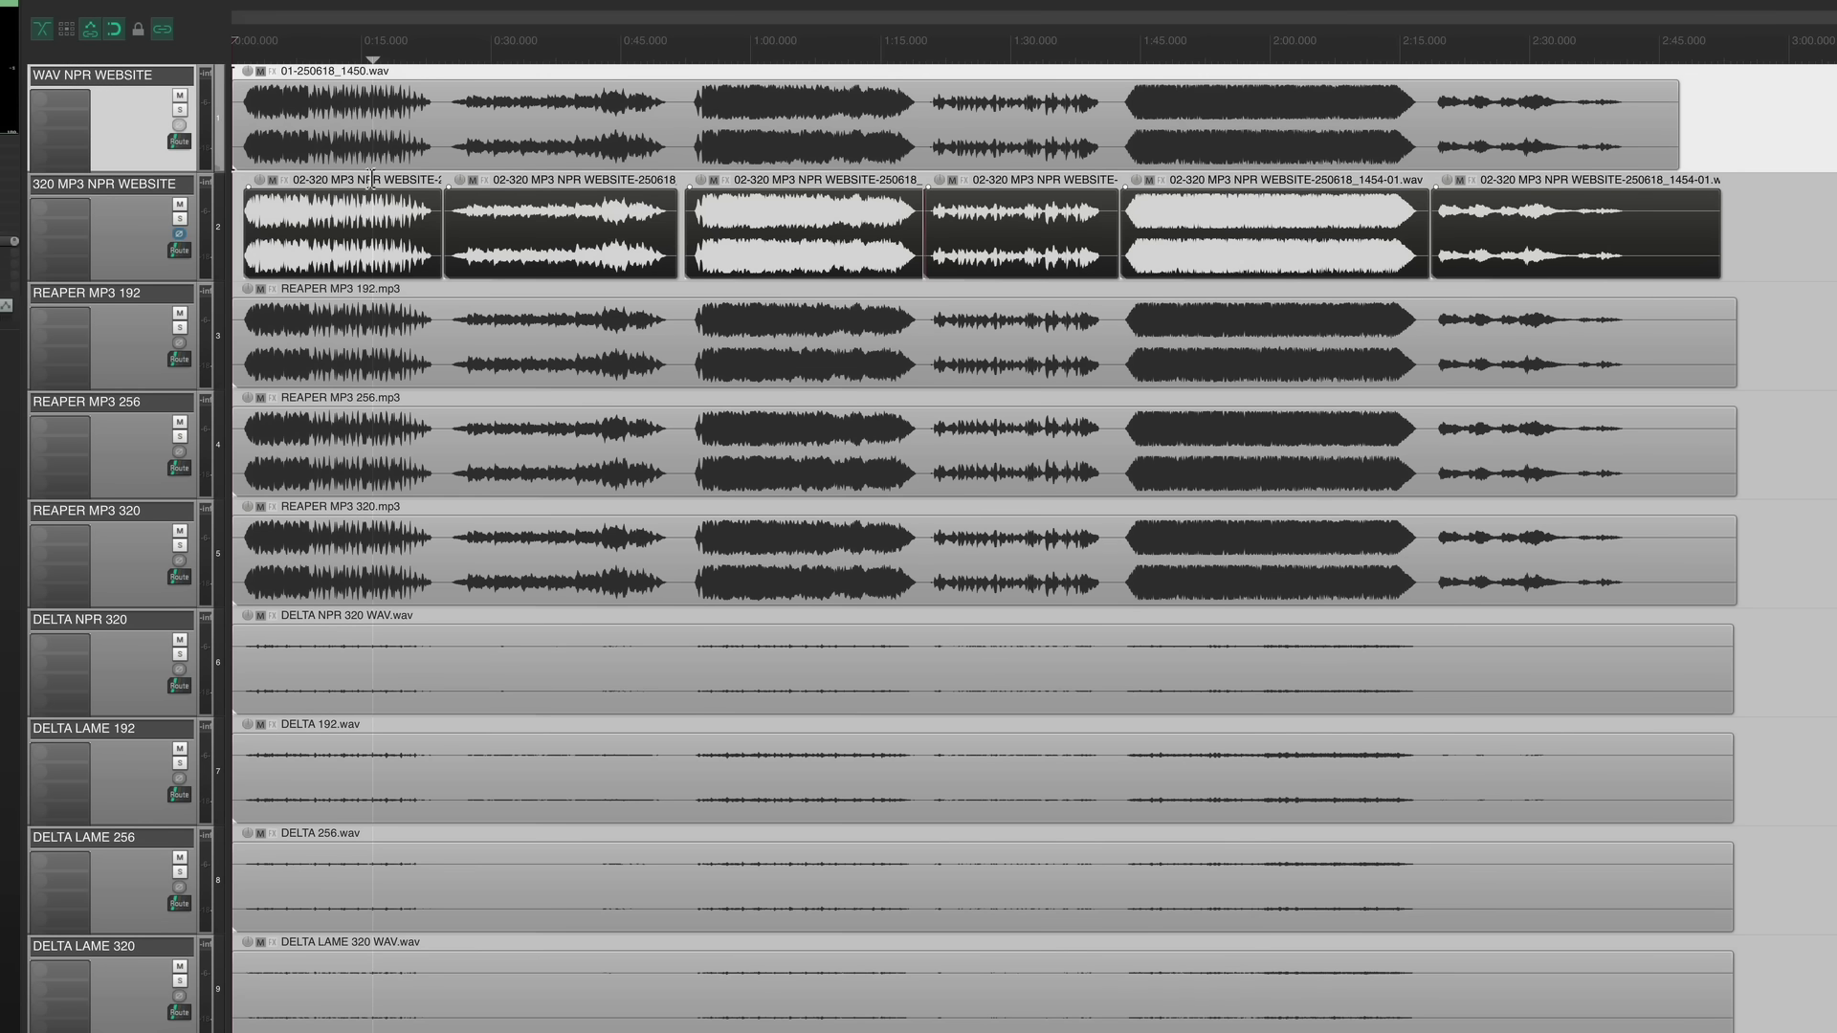
- Zoom in to check sample alignment near 0:15, park the play position just before it, then zoom out
scroll(449, 181, up, 10)
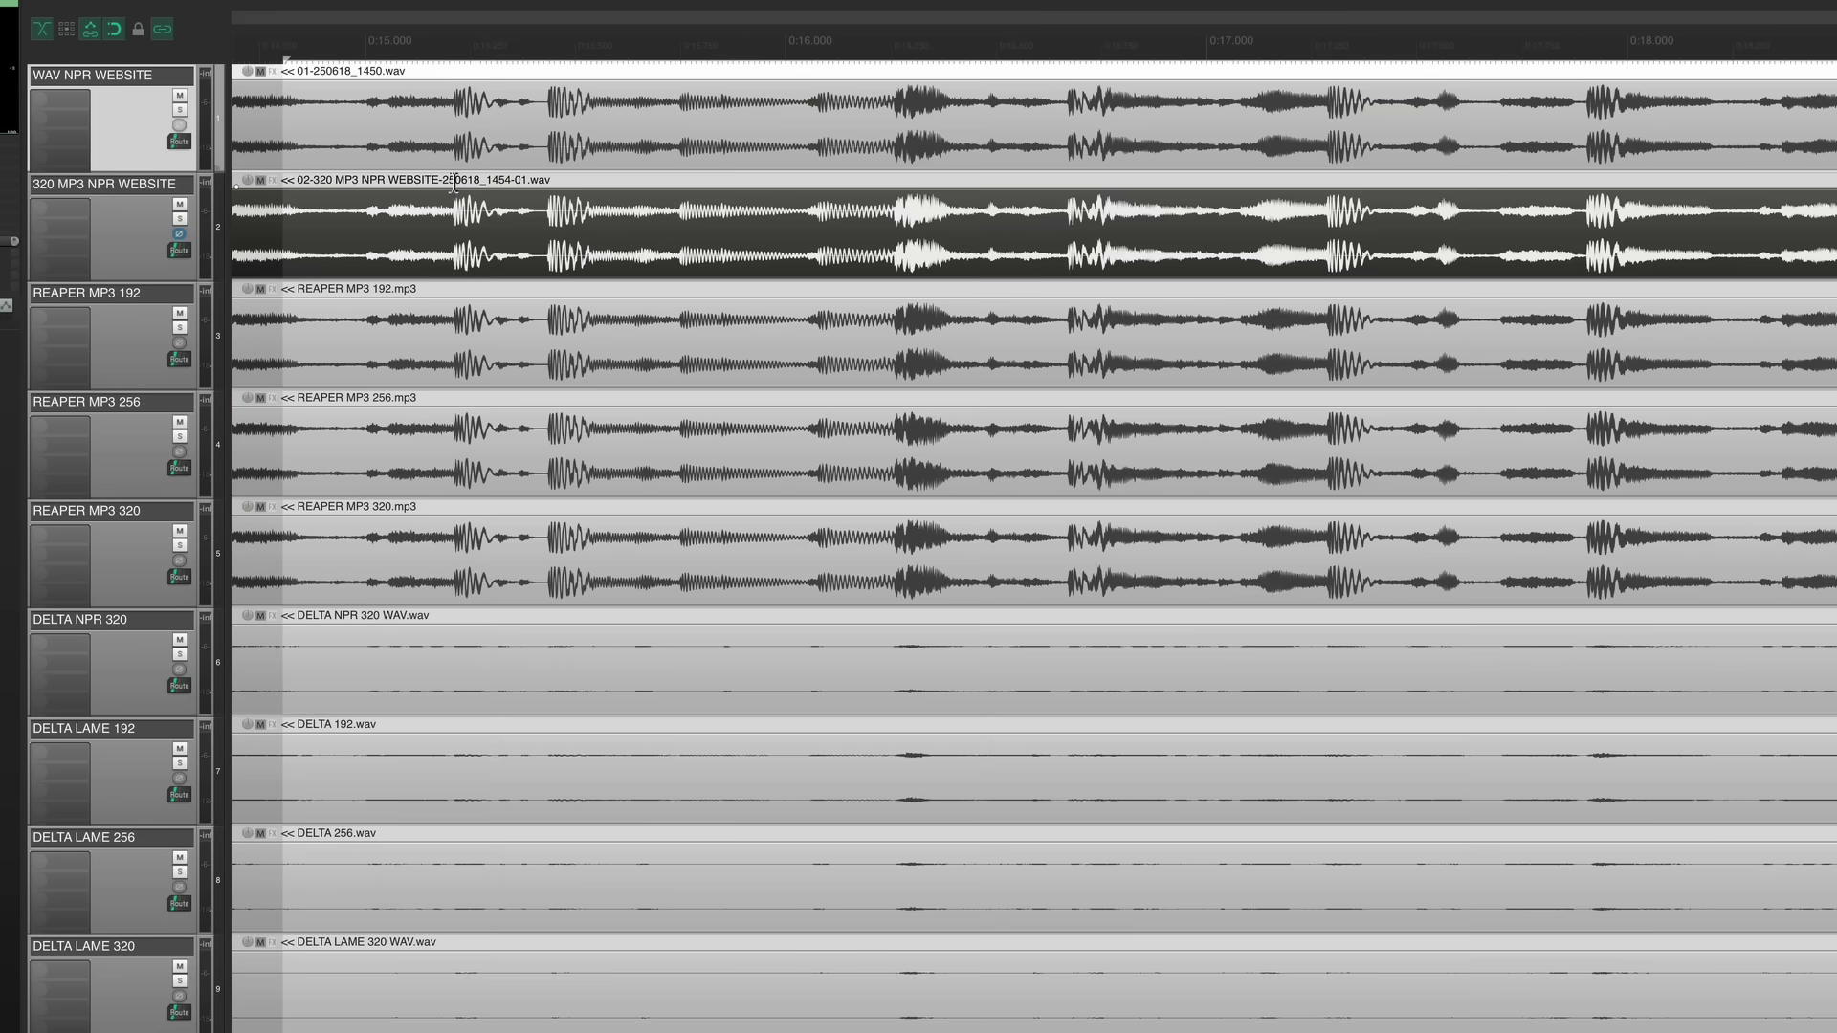
scroll(455, 182, up, 8)
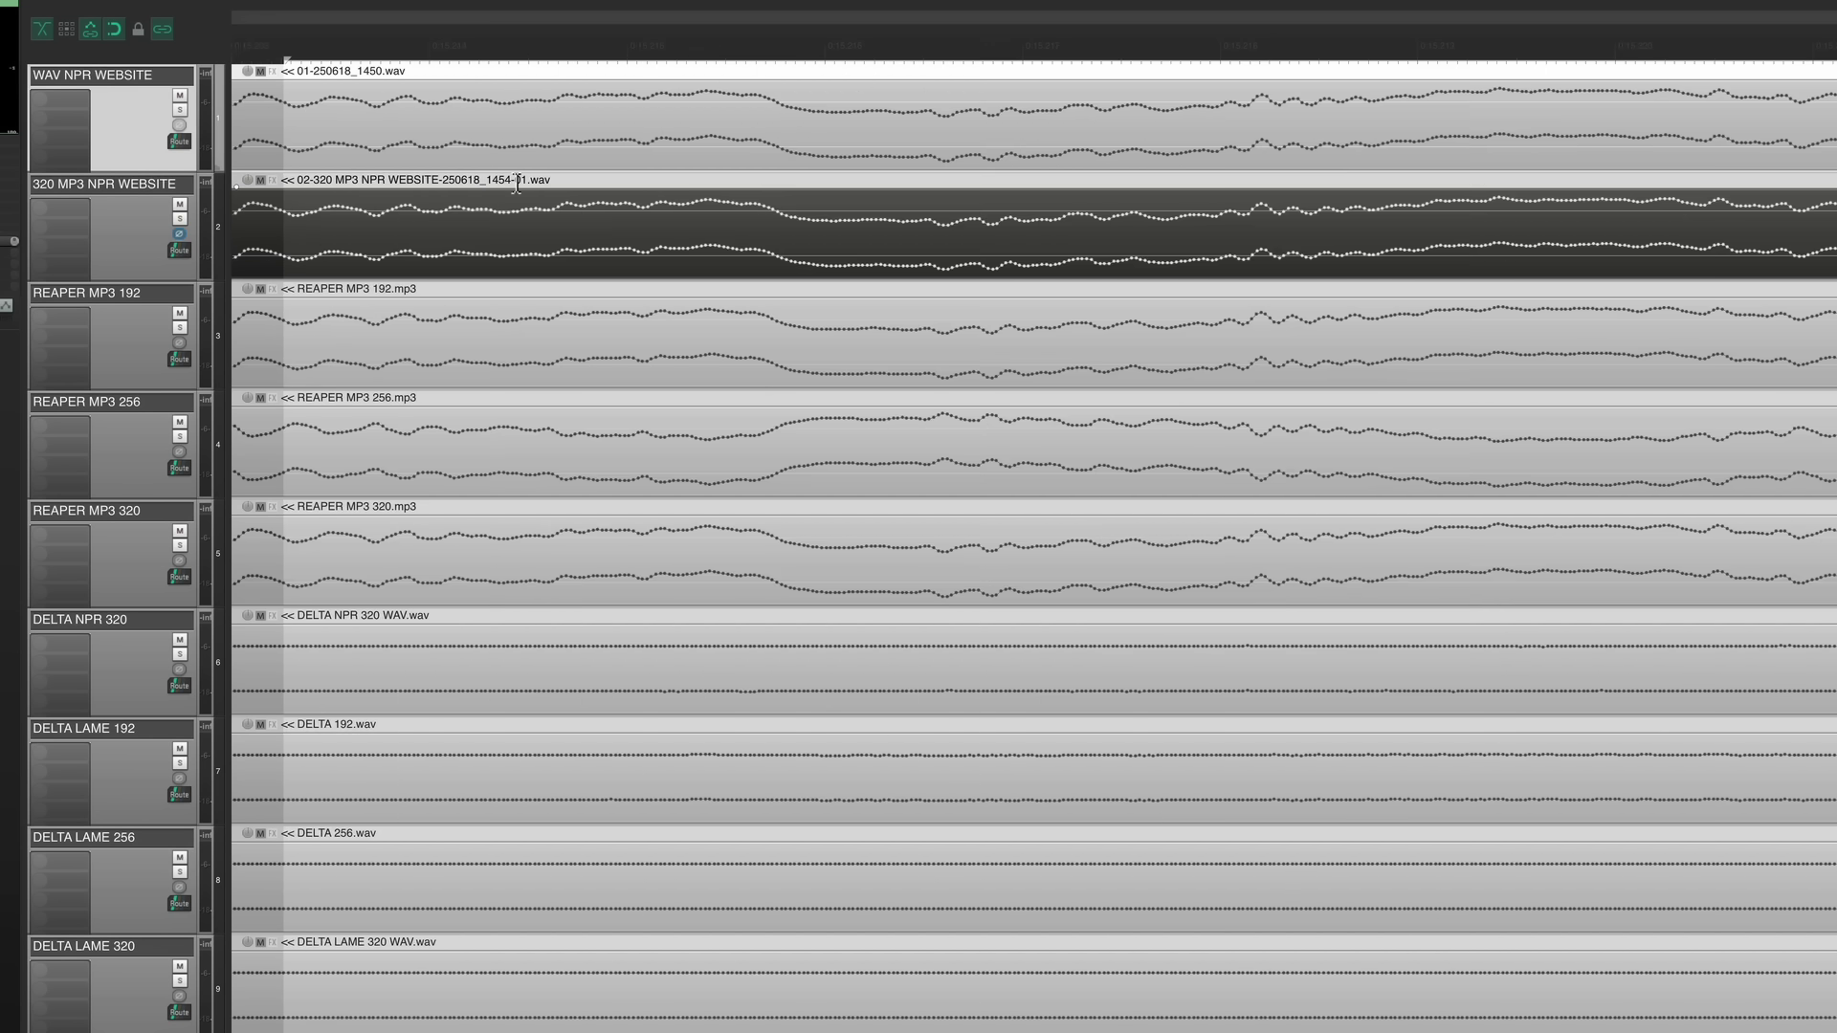
scroll(542, 198, up, 5)
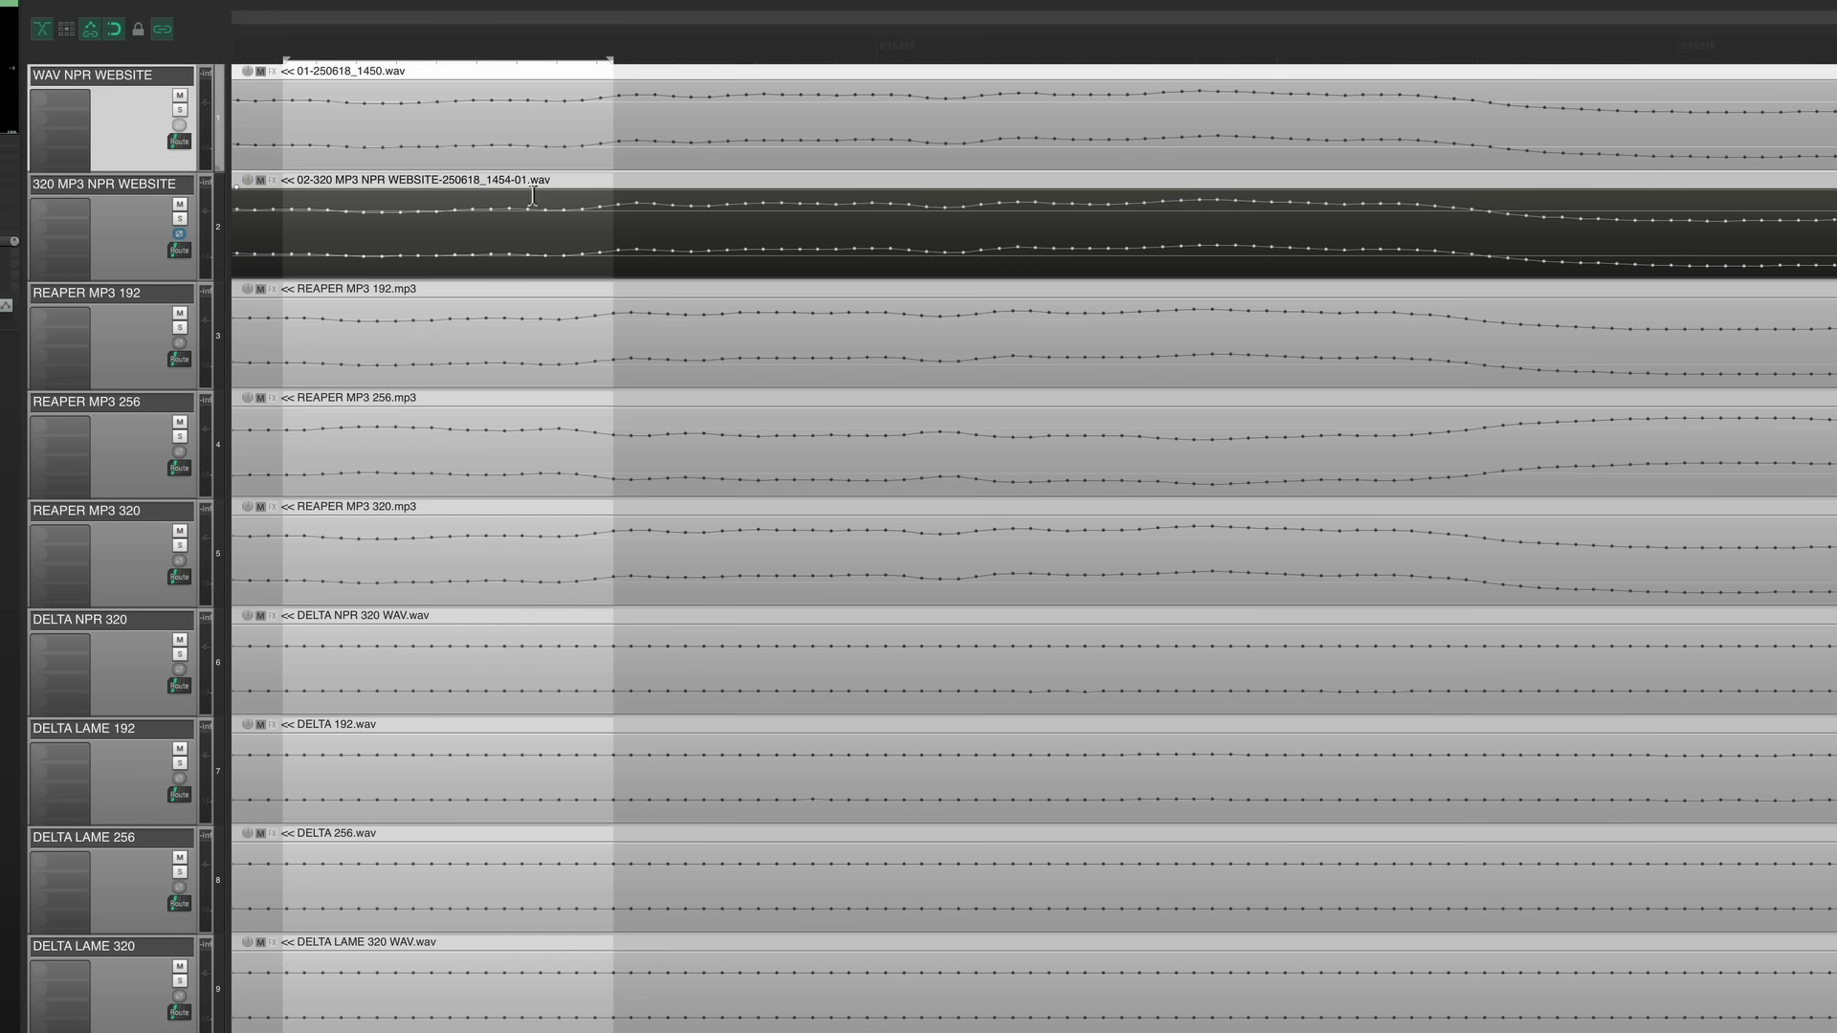
drag(517, 197, 589, 196)
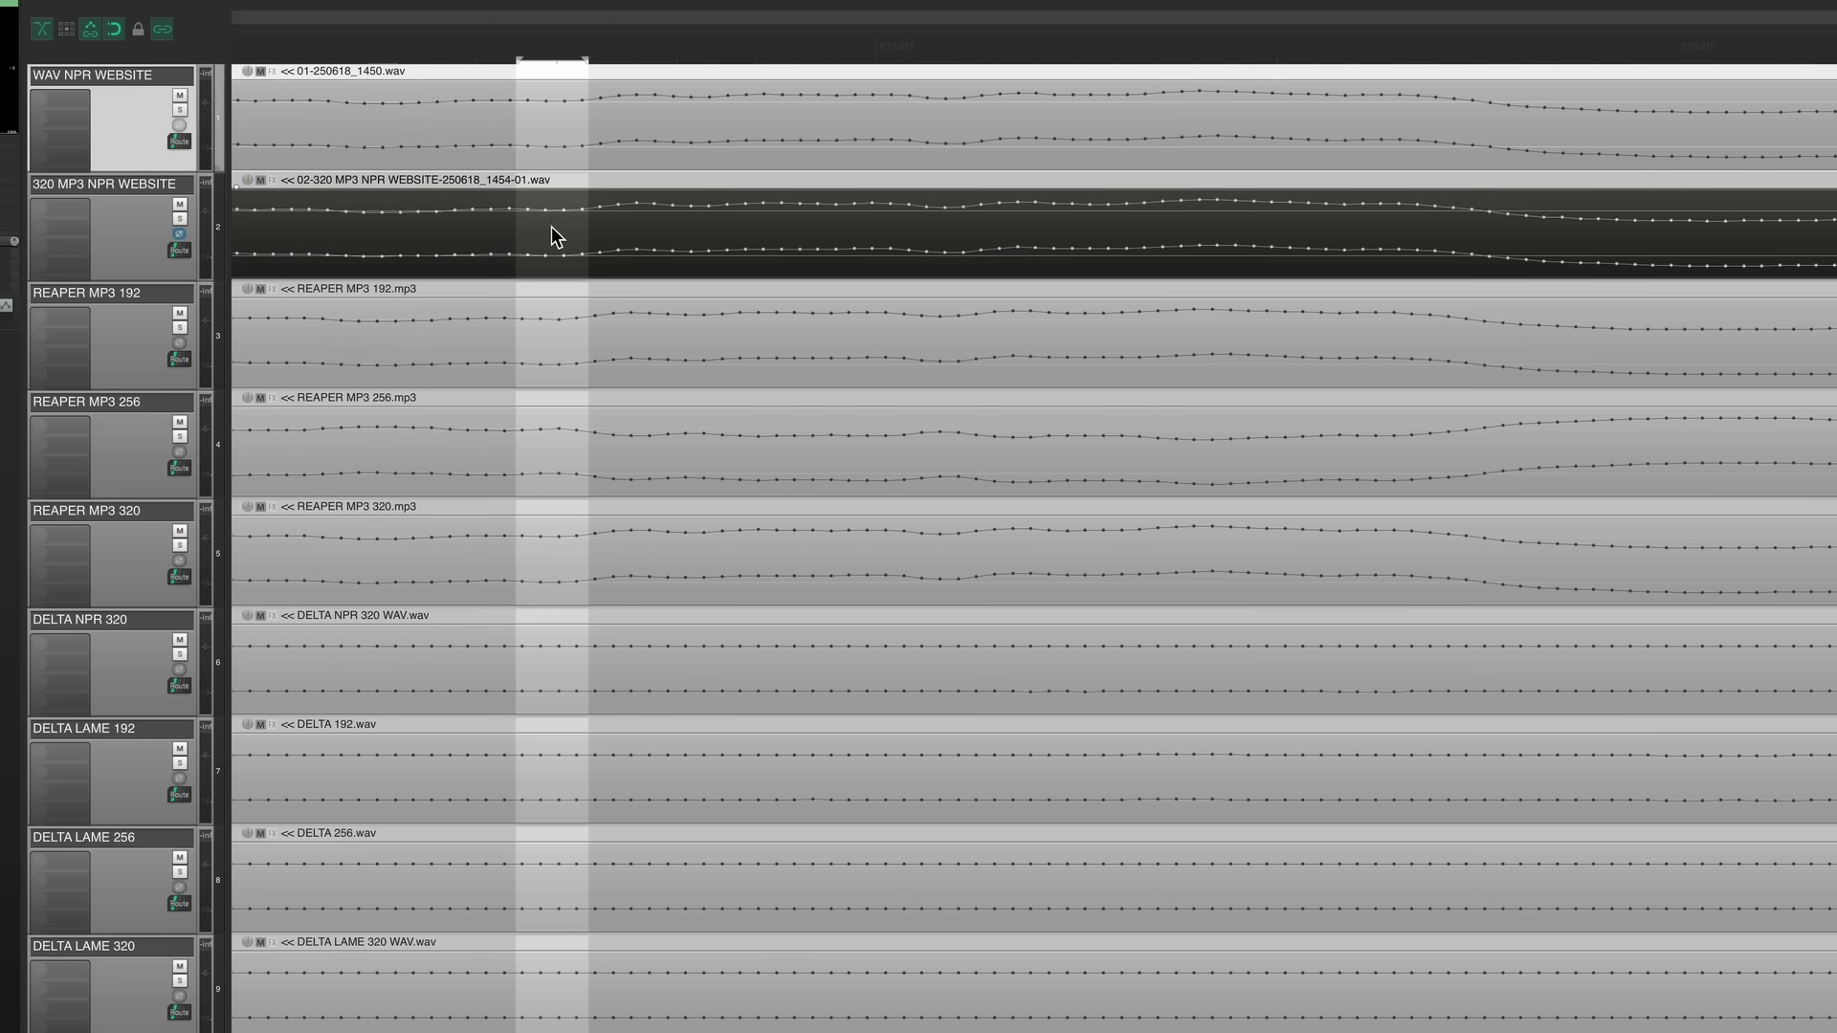
click(545, 224)
click(565, 227)
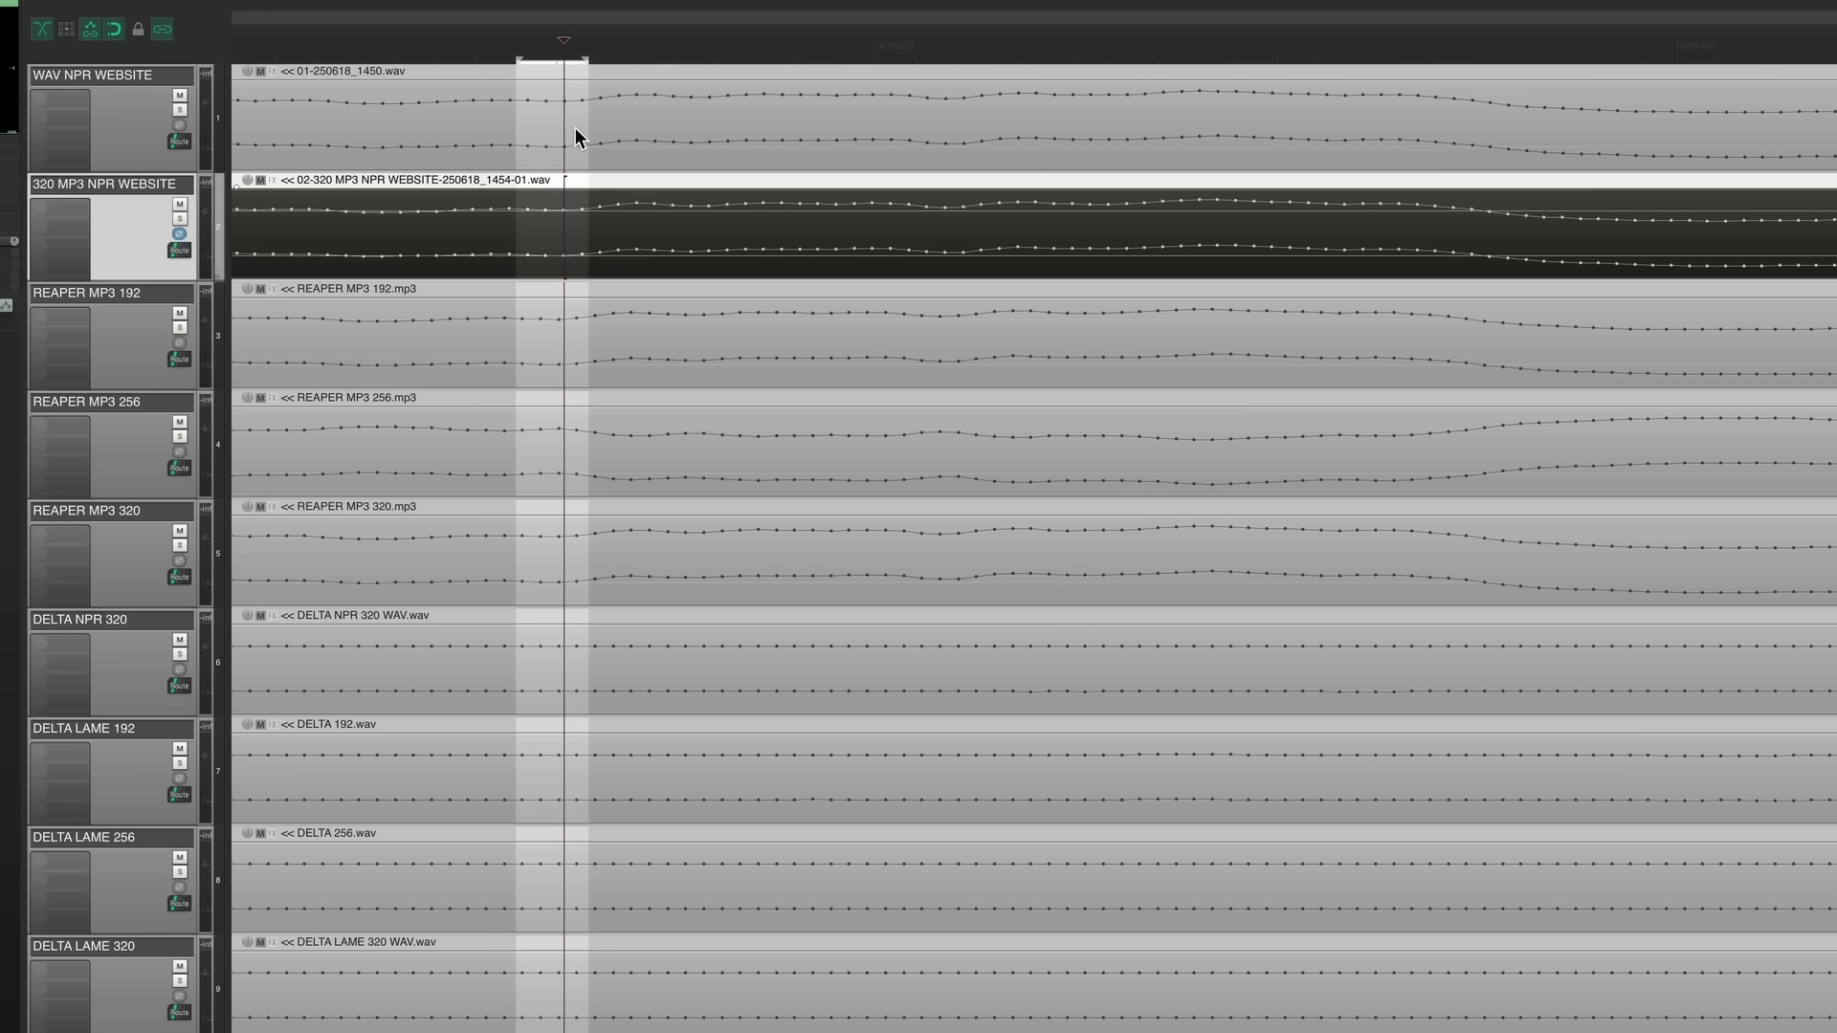
key(ctrl+Page_Down)
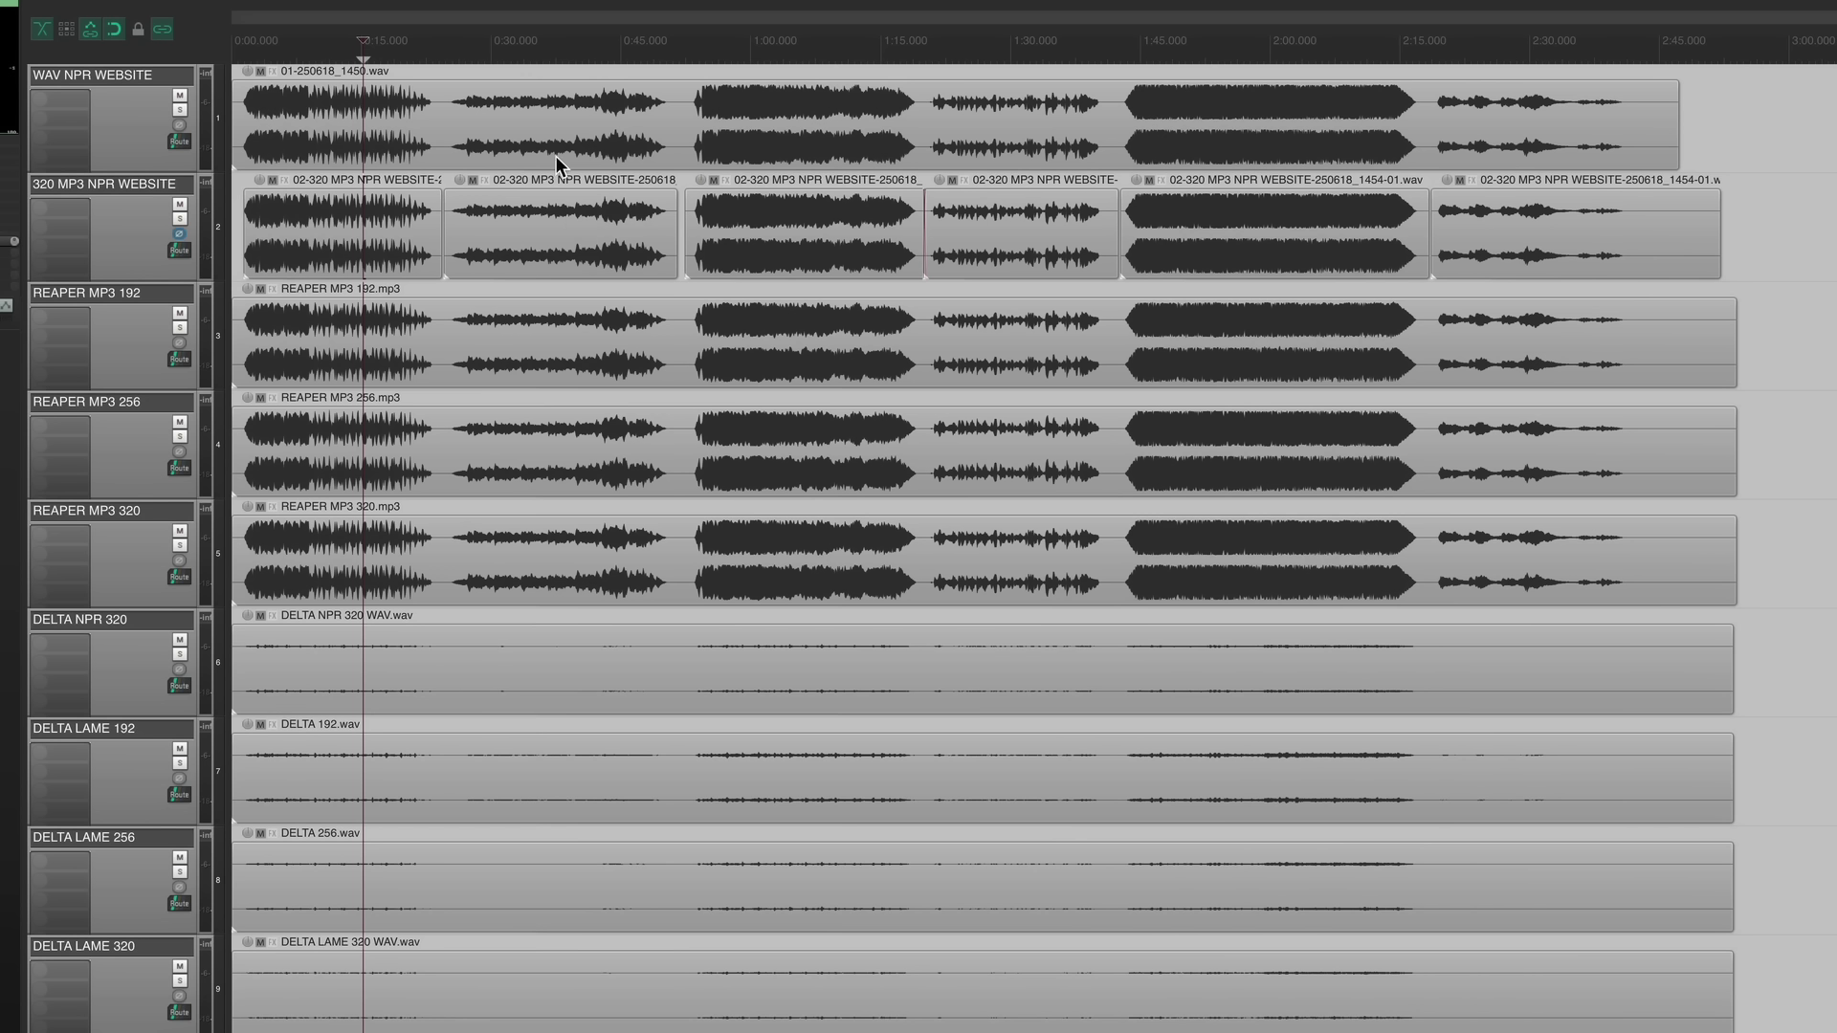
- Toggle the 320 MP3 track's polarity back, solo DELTA NPR 320, then glance at the NPR quiz
click(178, 233)
click(120, 673)
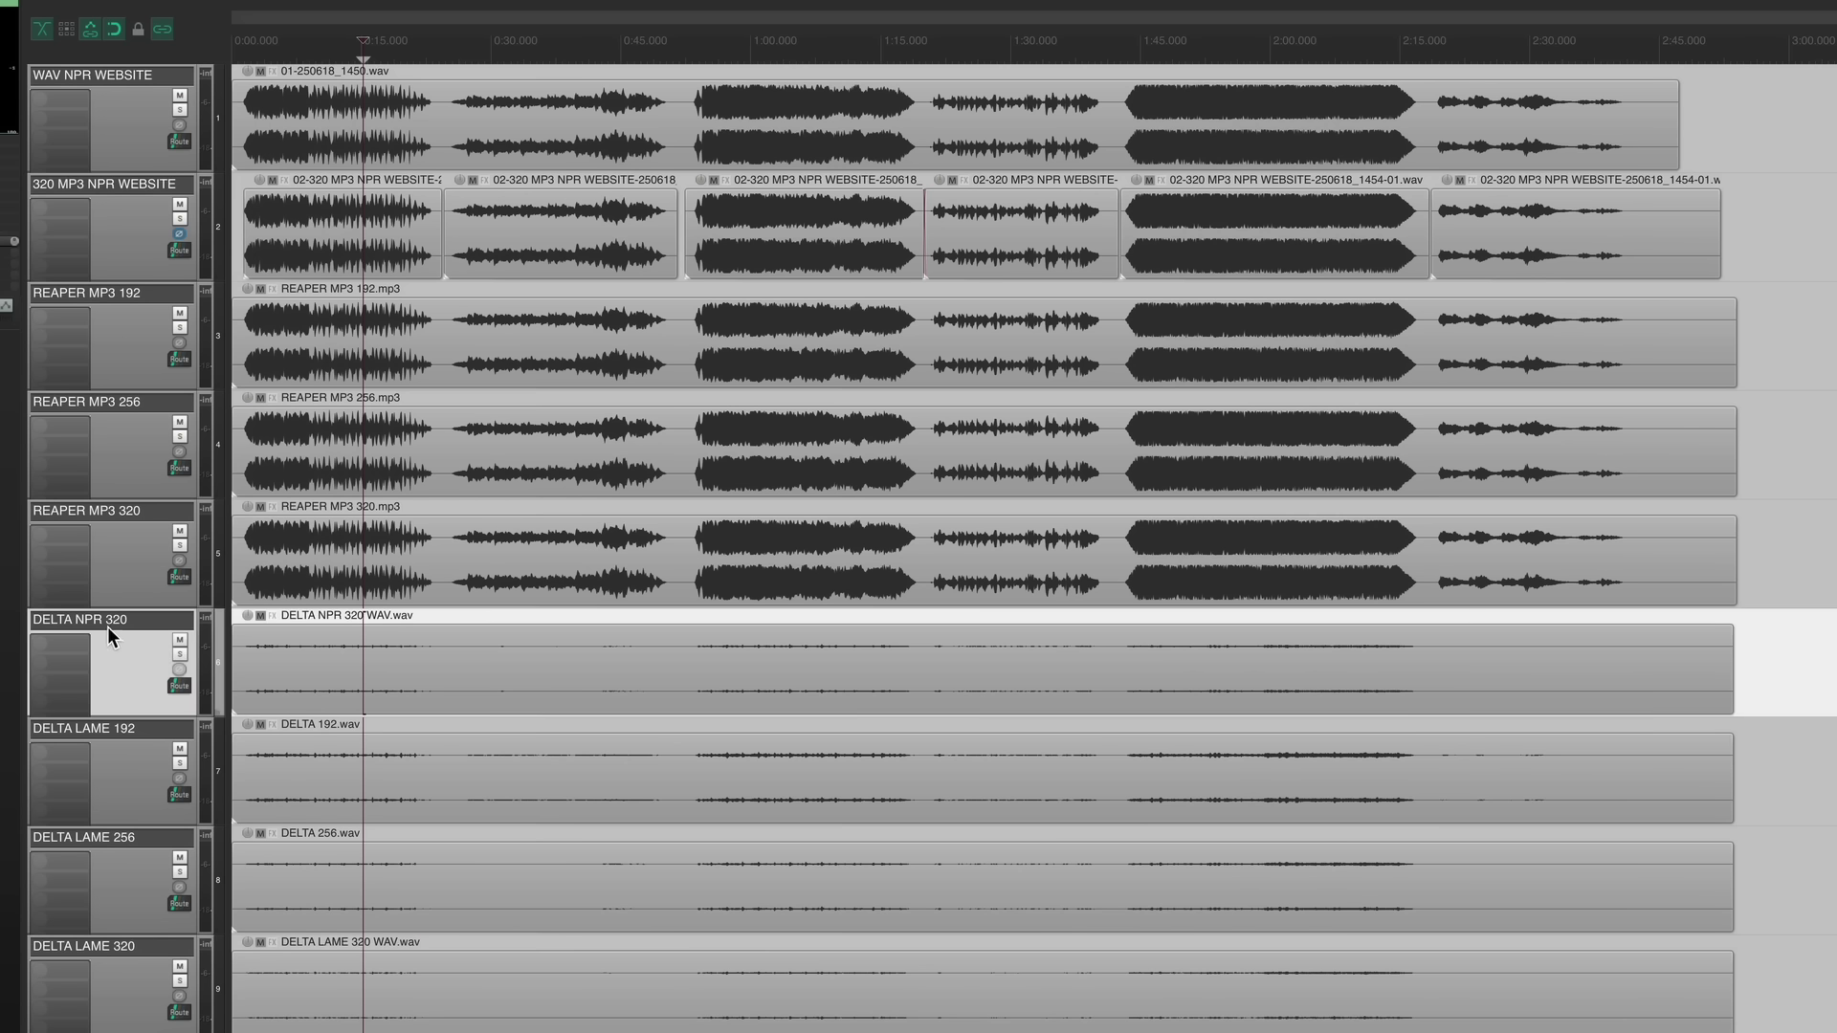
click(179, 655)
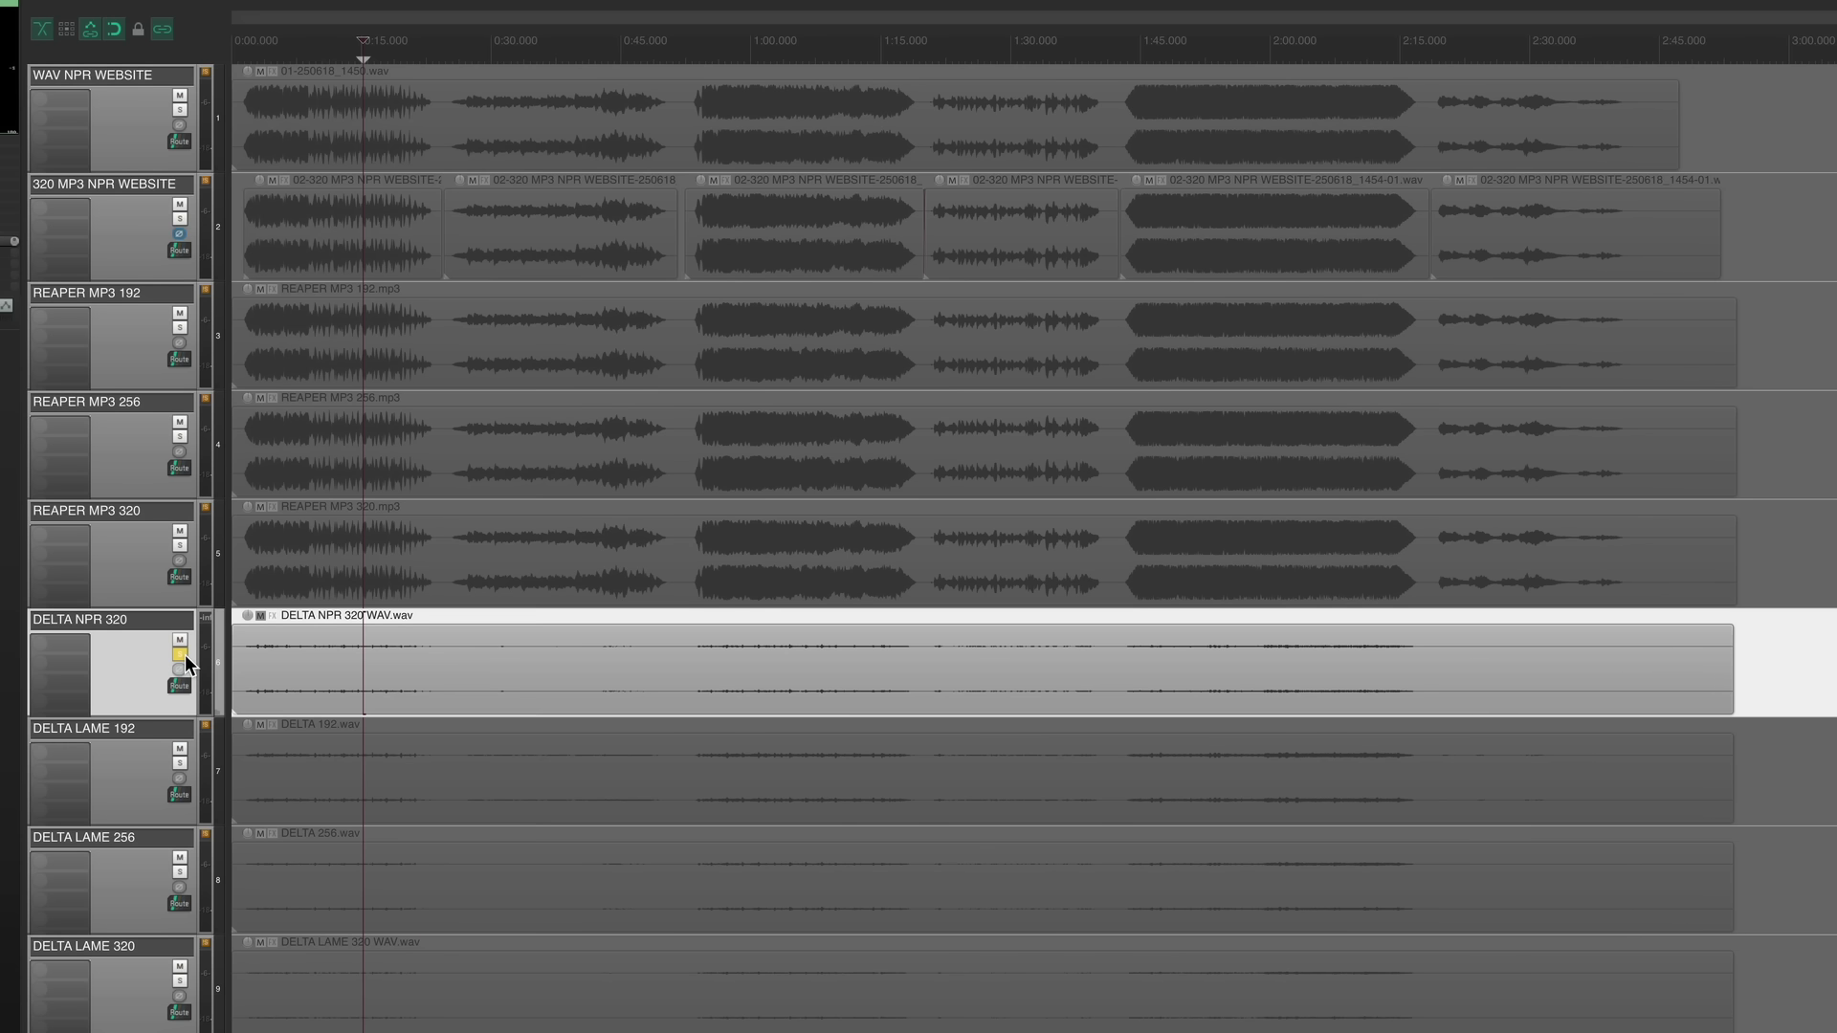
click(431, 687)
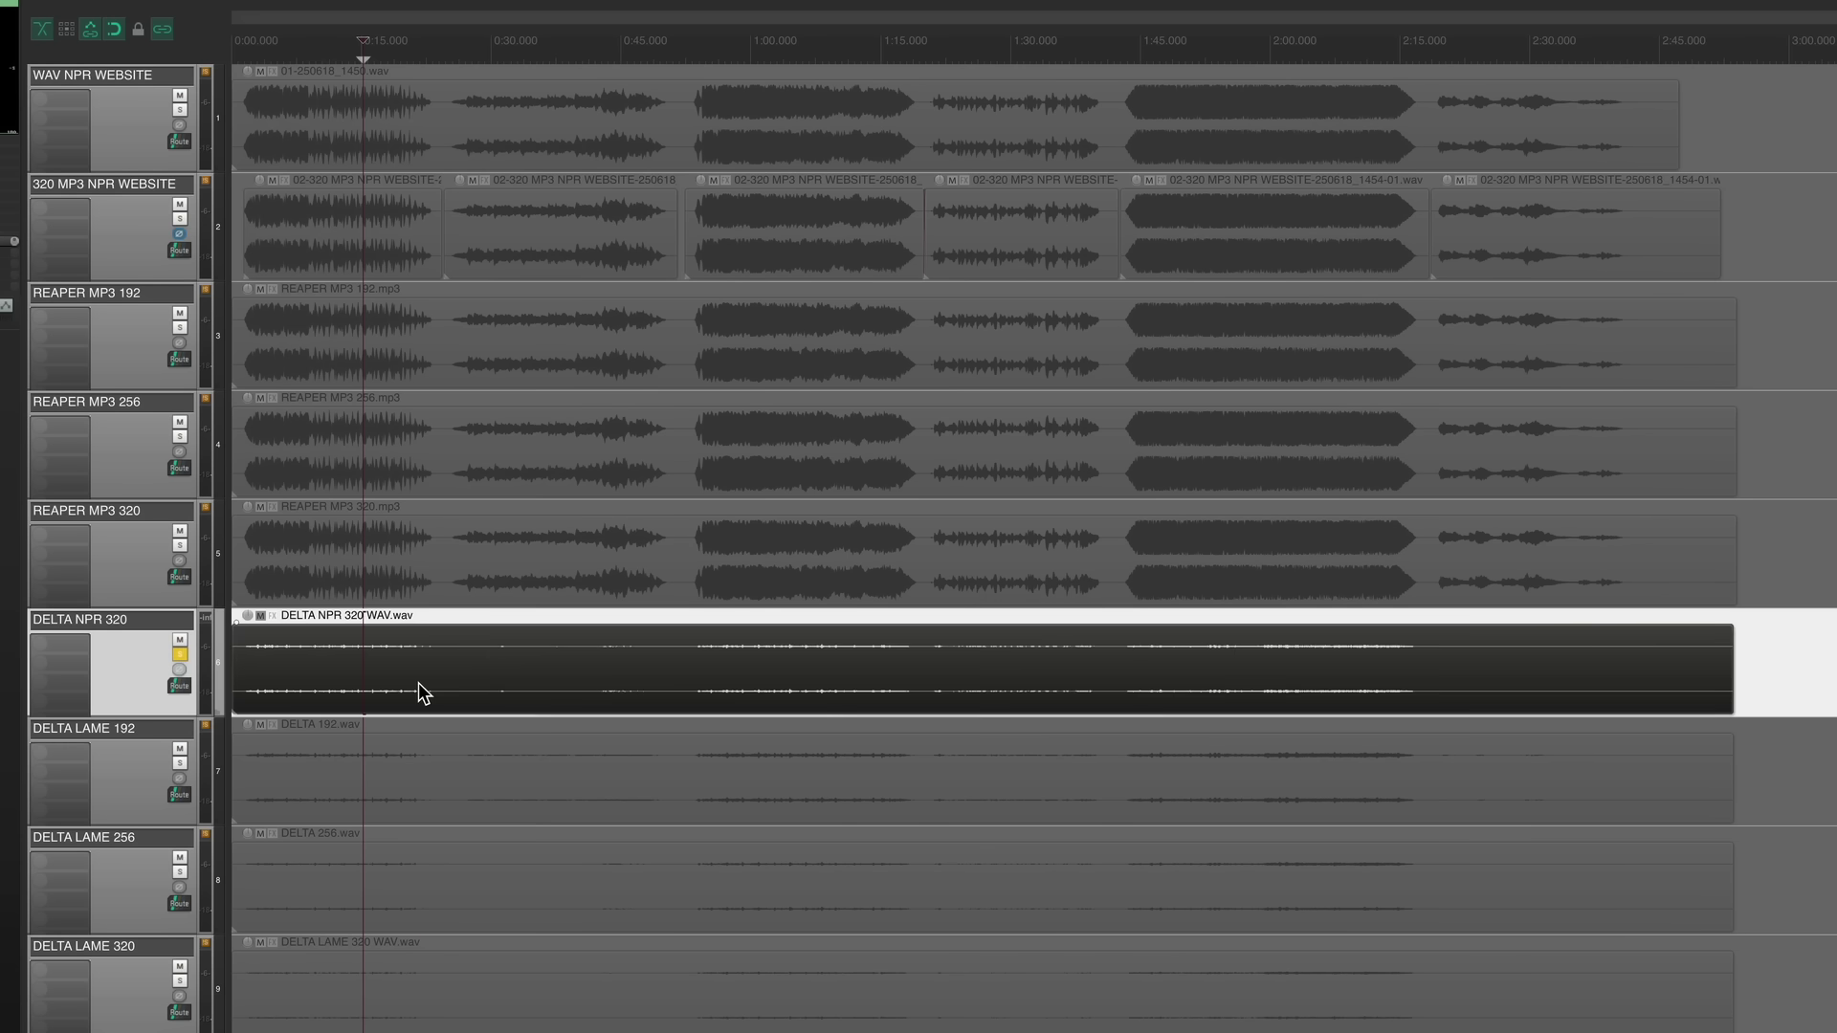
key(super+Tab)
- Unsolo DELTA NPR 320 and solo the WAV NPR WEBSITE track, selecting its item
click(180, 657)
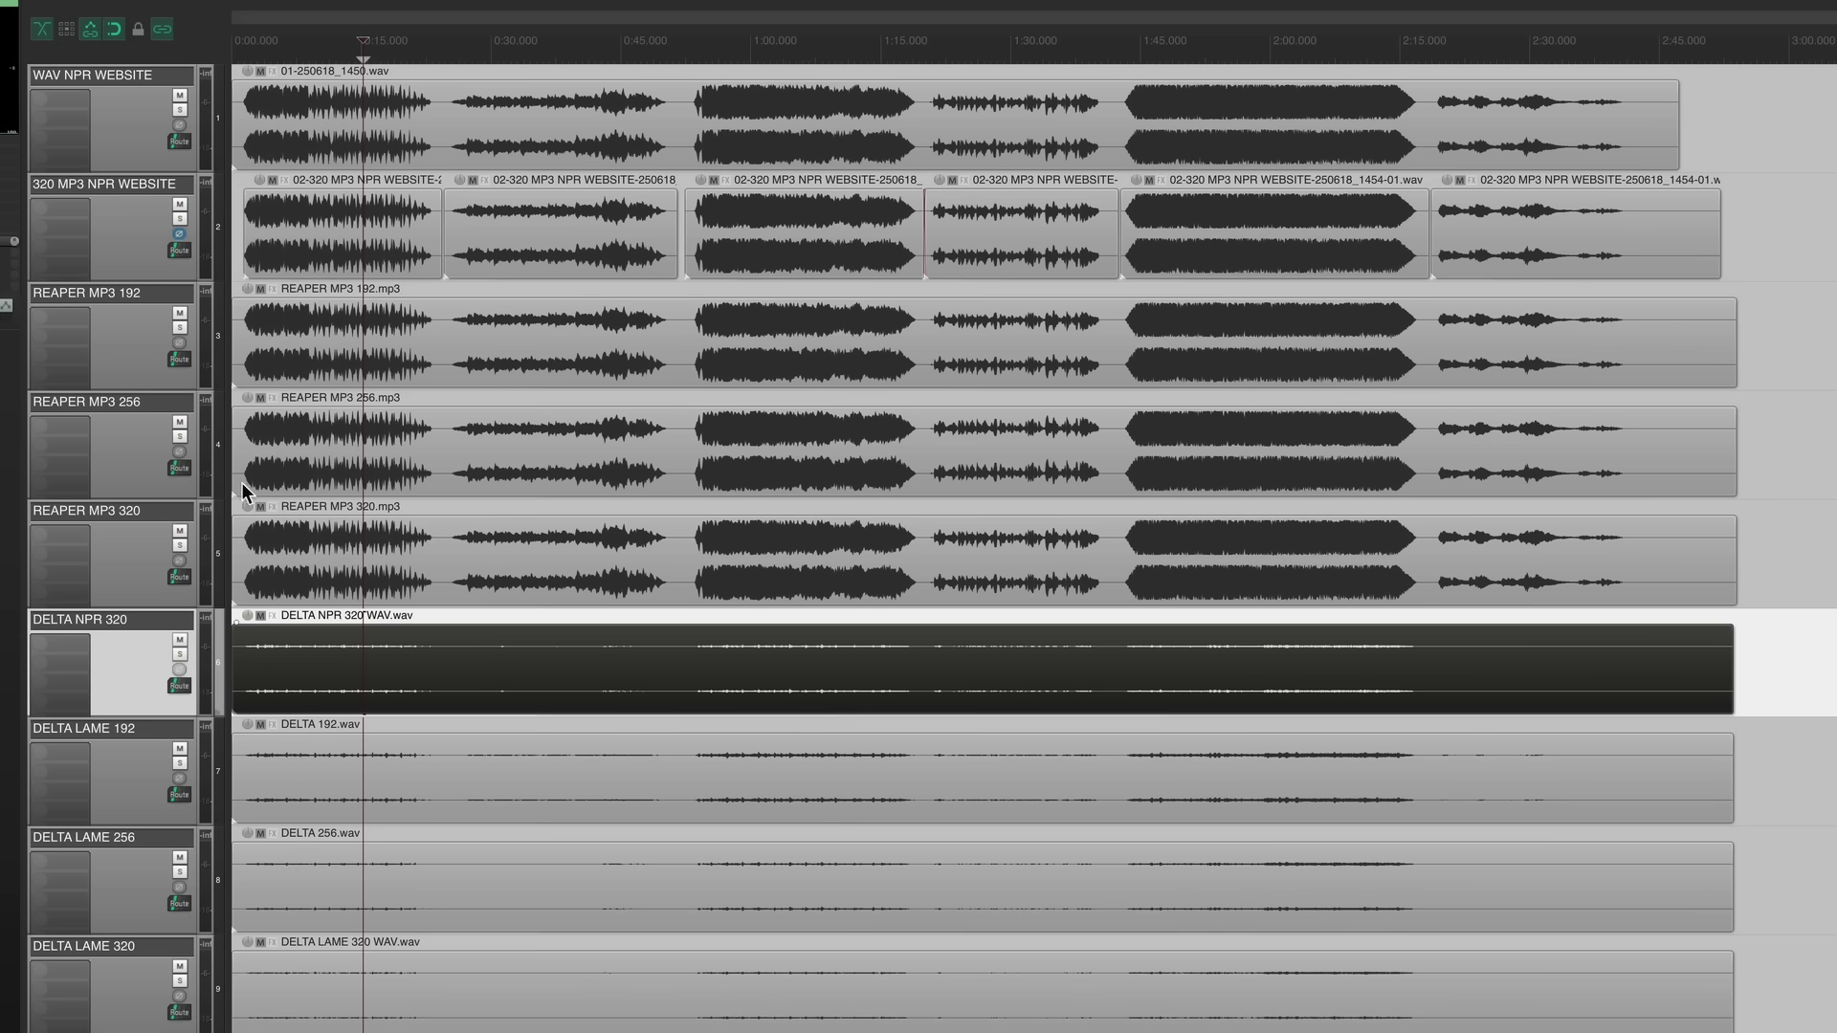
click(127, 140)
click(179, 109)
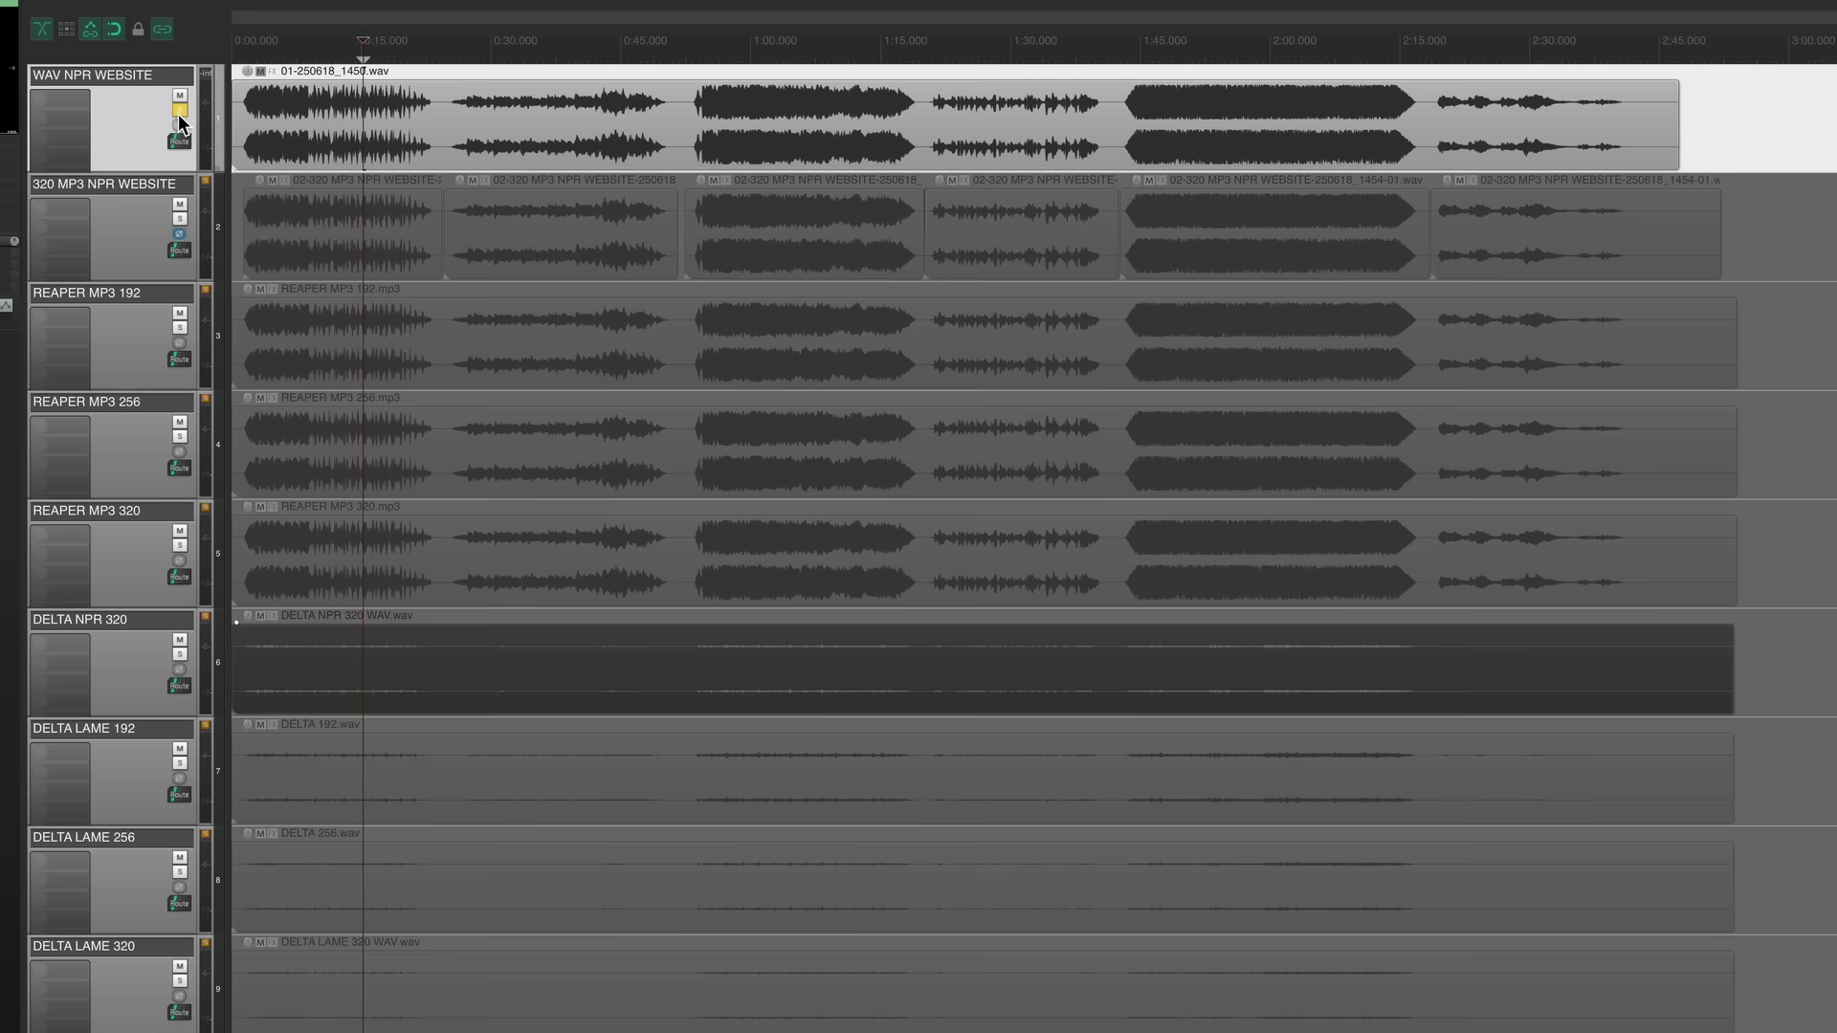
click(960, 124)
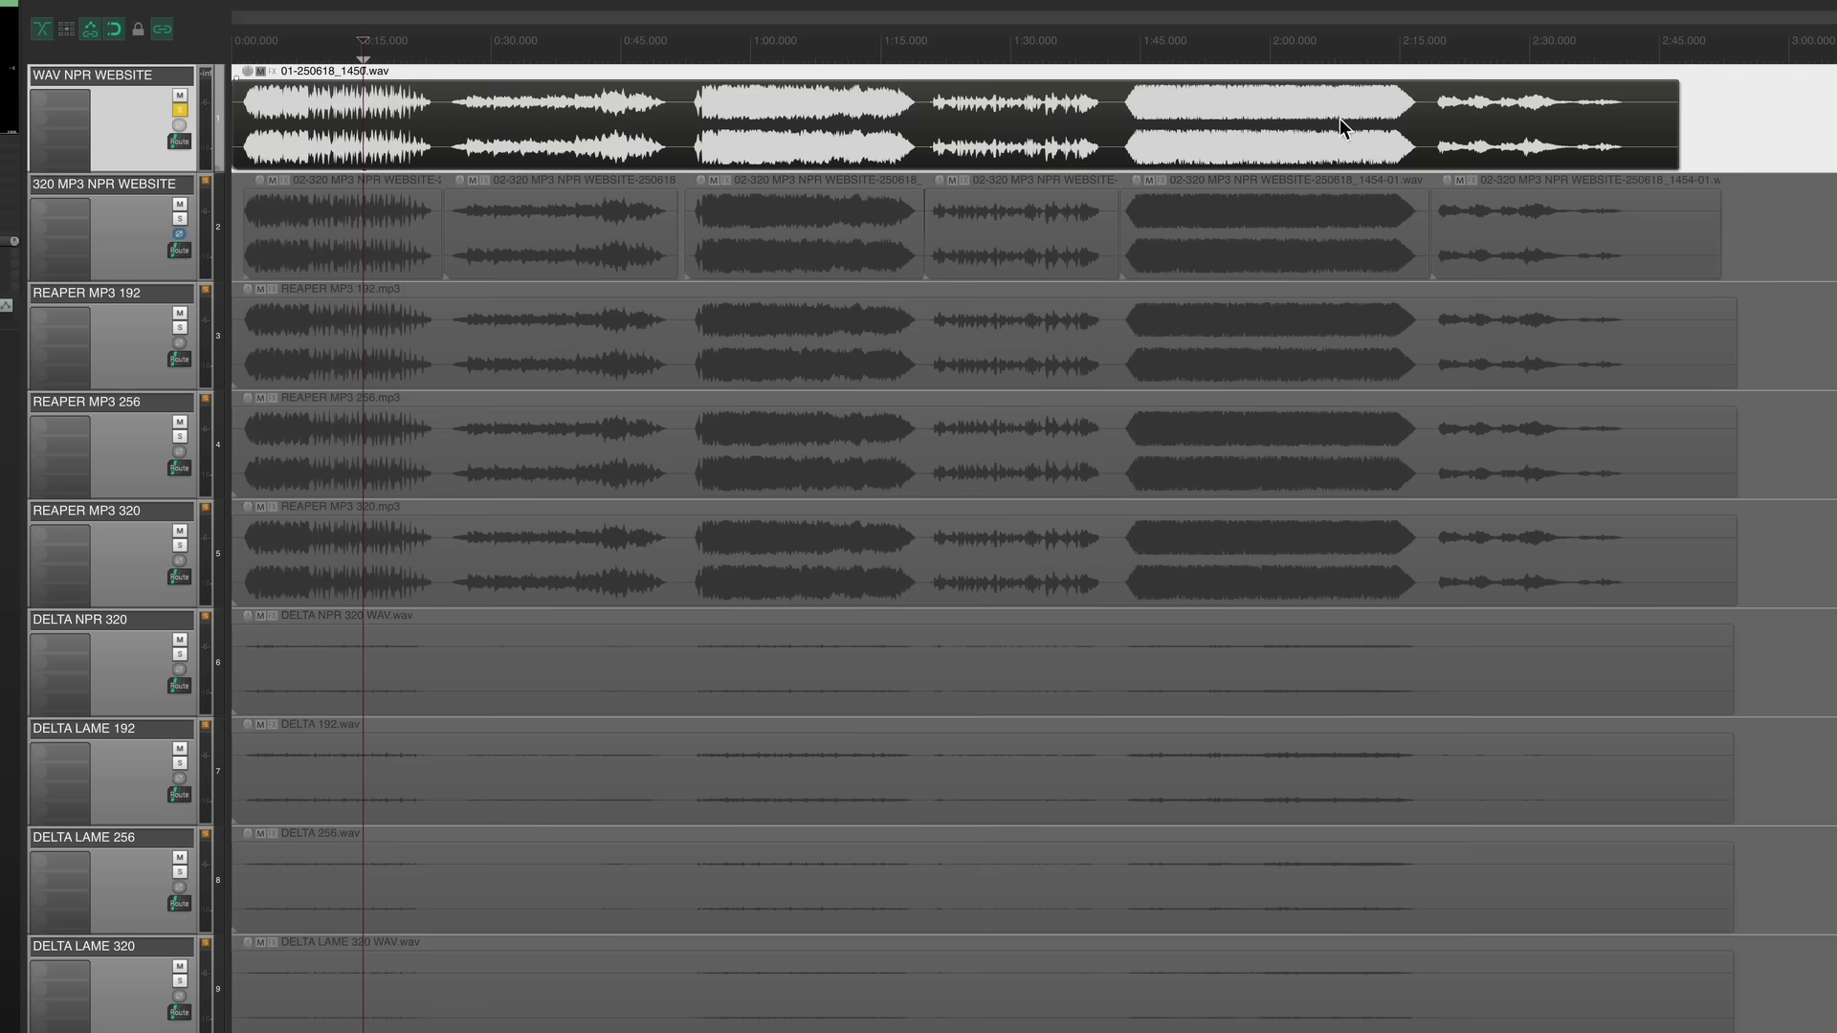
- Set the render format to MP3 (LAME encoder) at 192 kbps and close the Render dialog
key(super+alt+r)
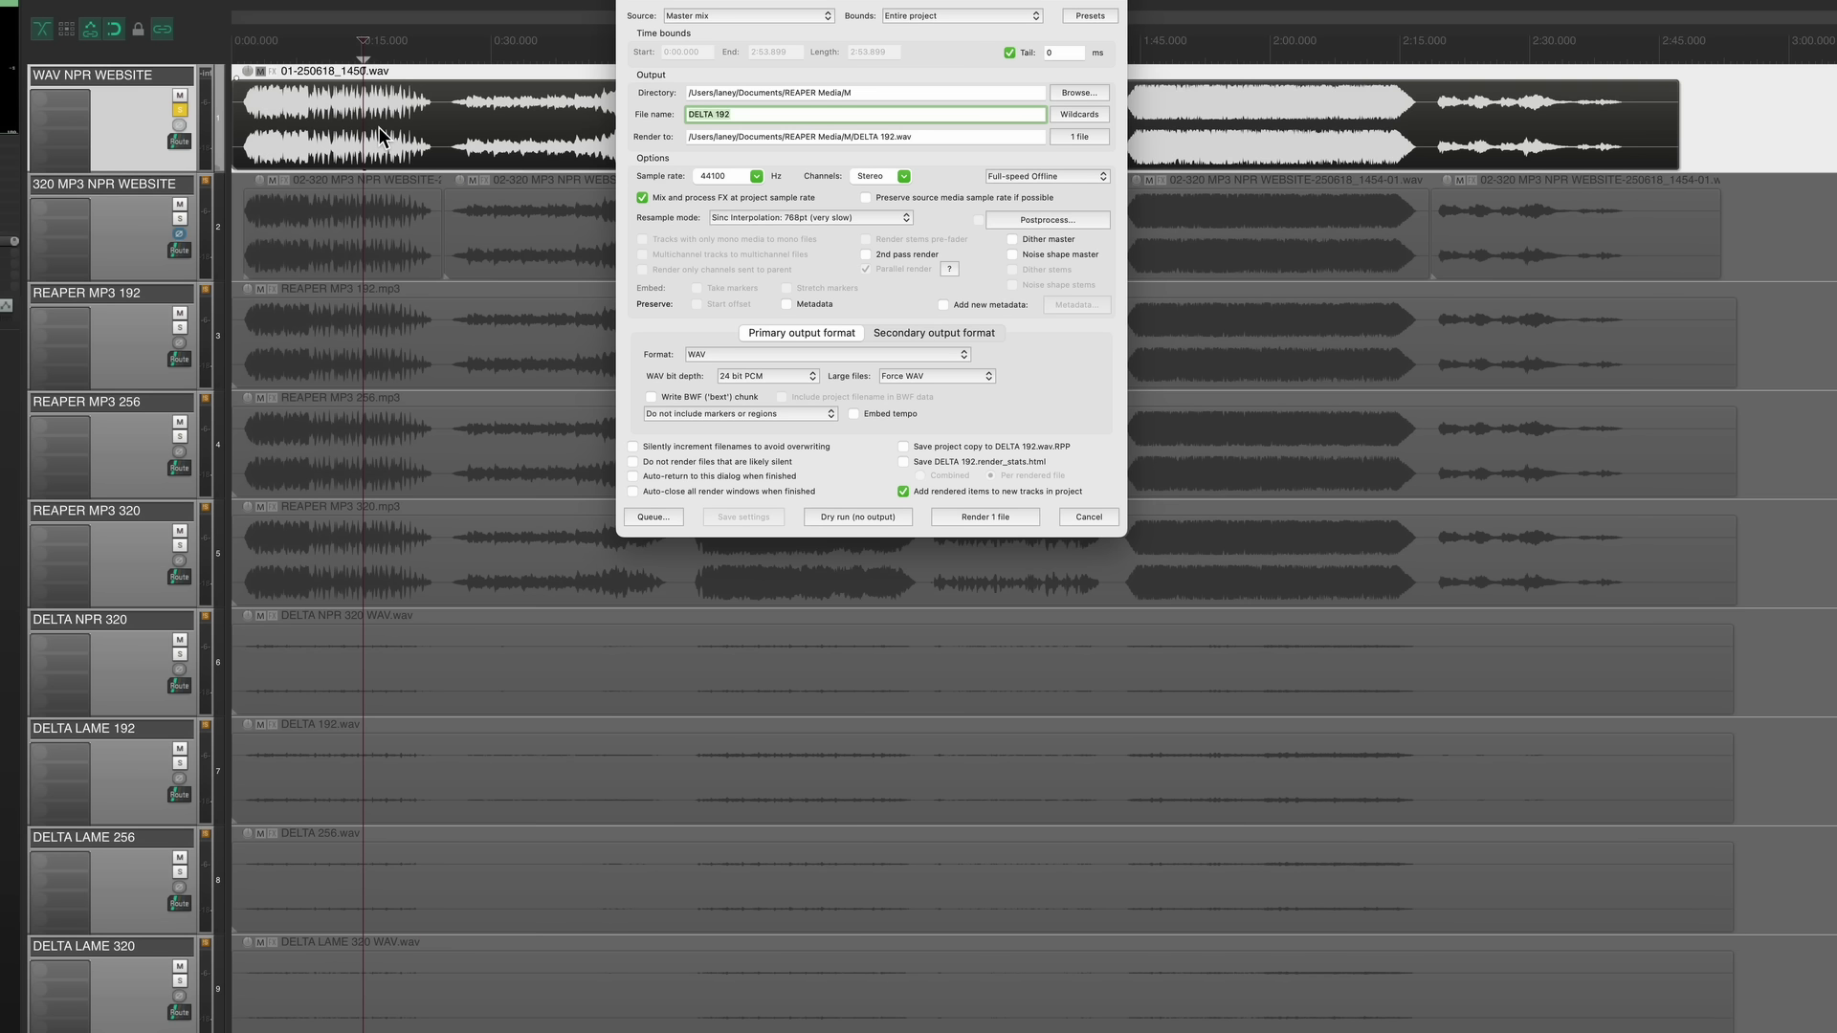
click(777, 354)
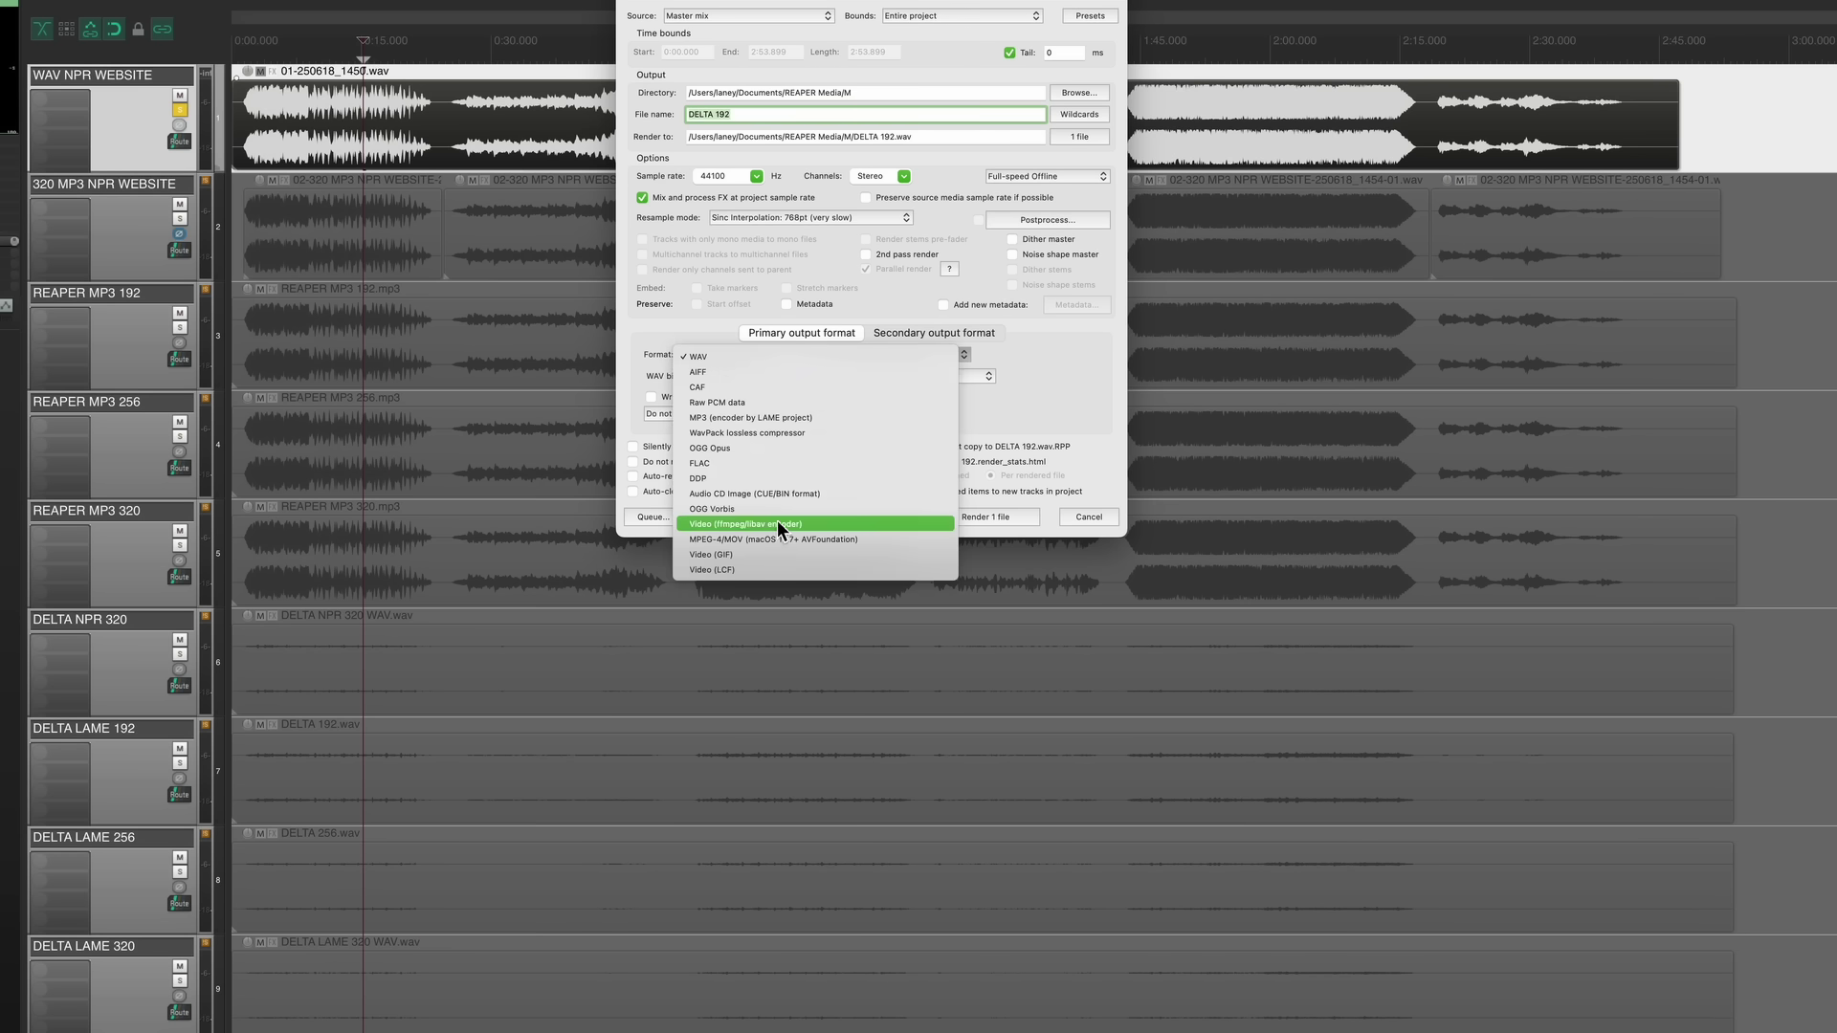
click(791, 422)
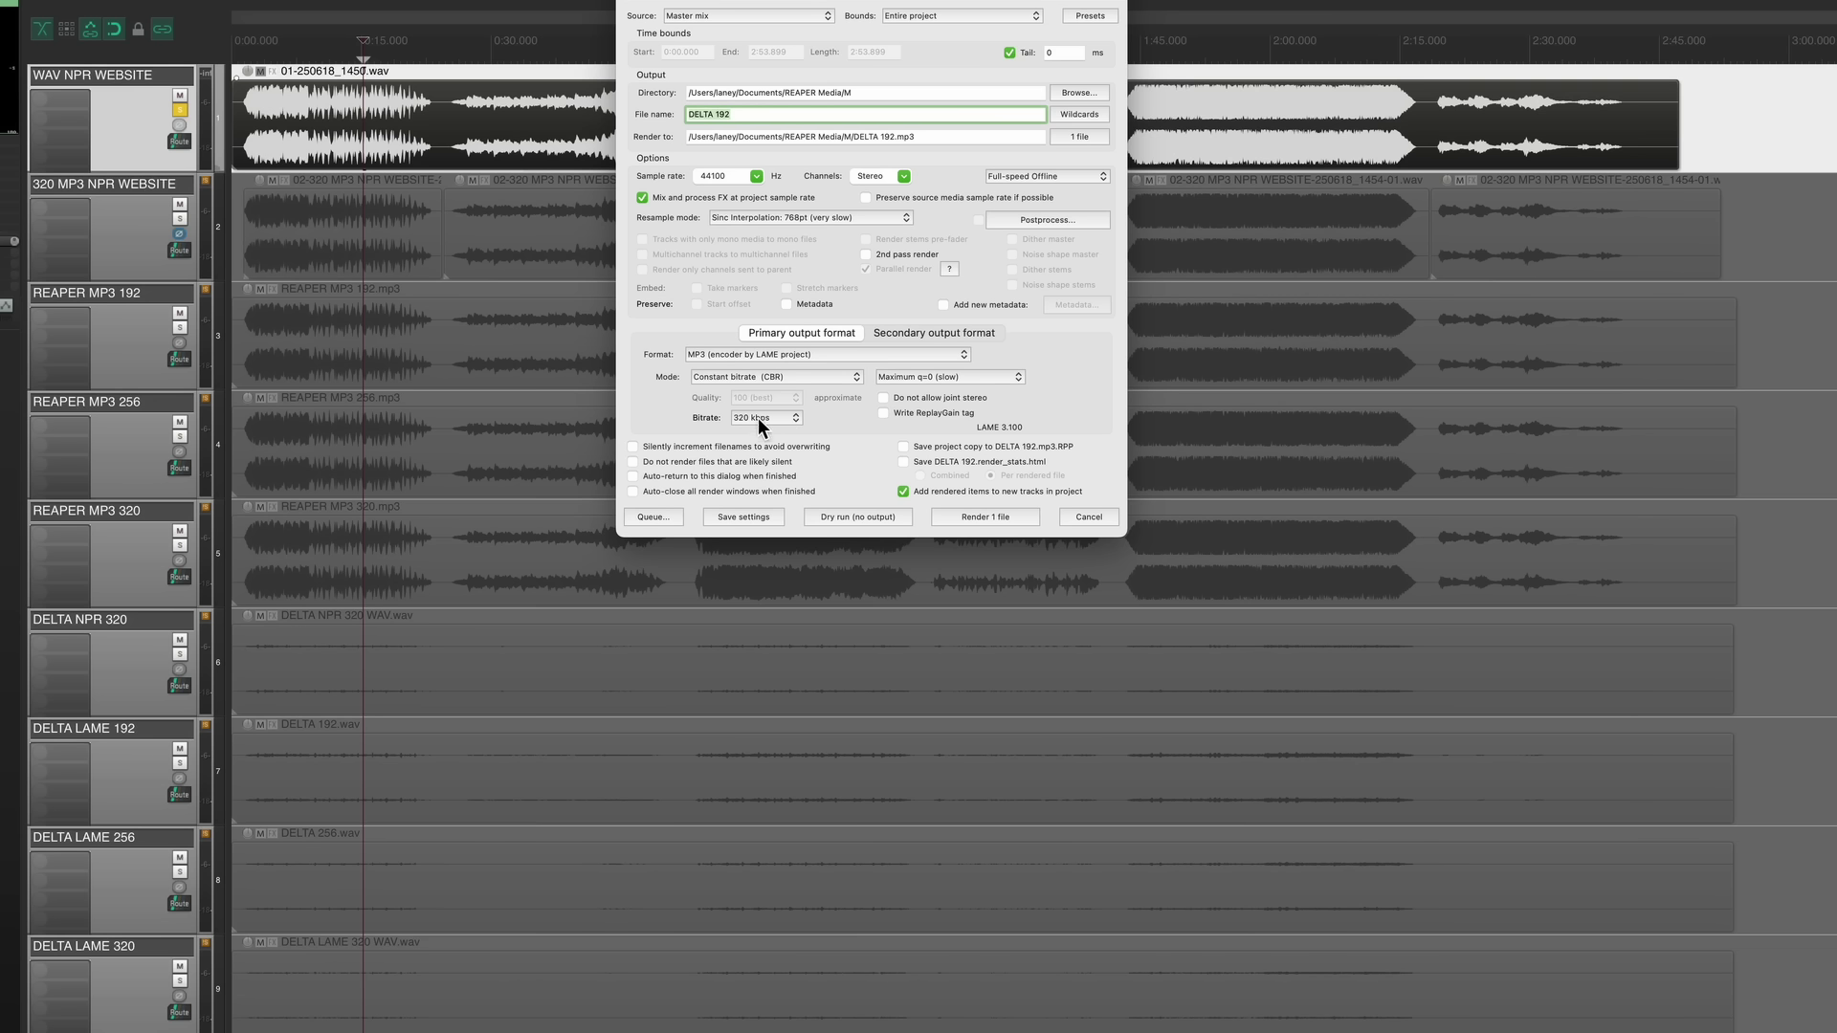
click(754, 418)
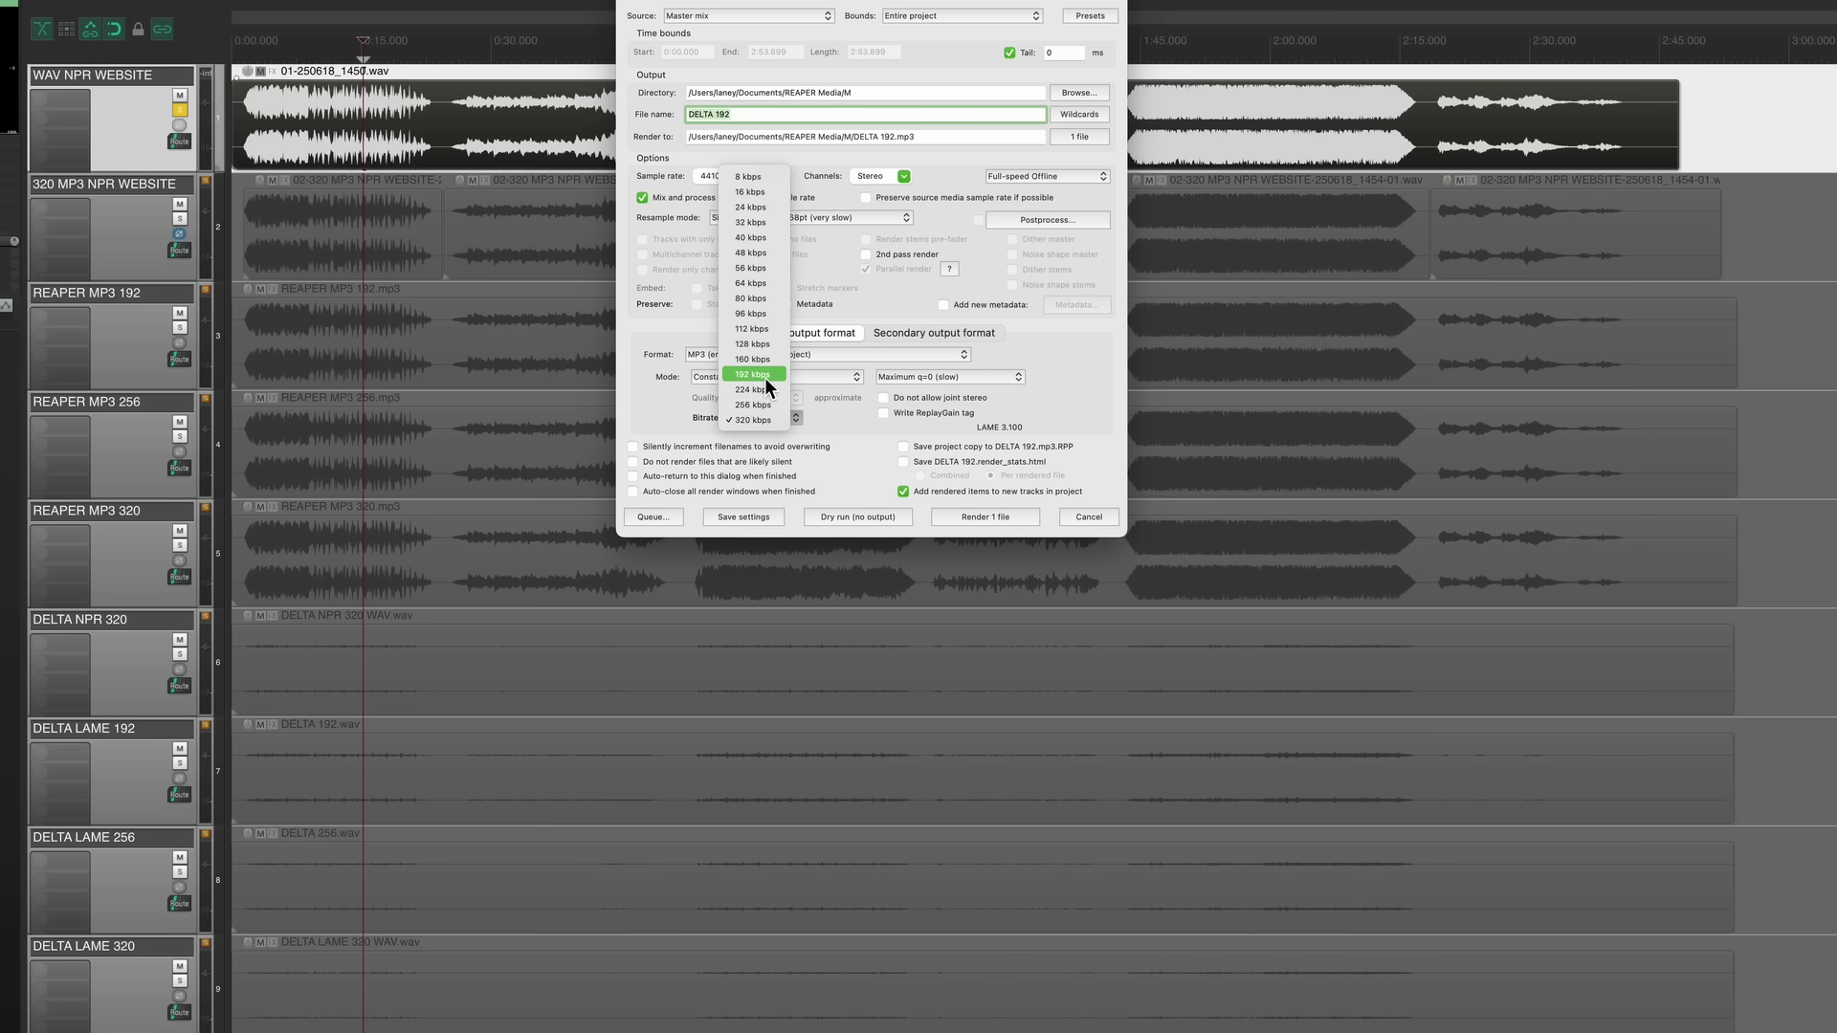
click(765, 376)
key(Escape)
- Select the encode tracks in turn, unsolo WAV NPR WEBSITE, and select all 320 MP3 NPR split items
click(133, 328)
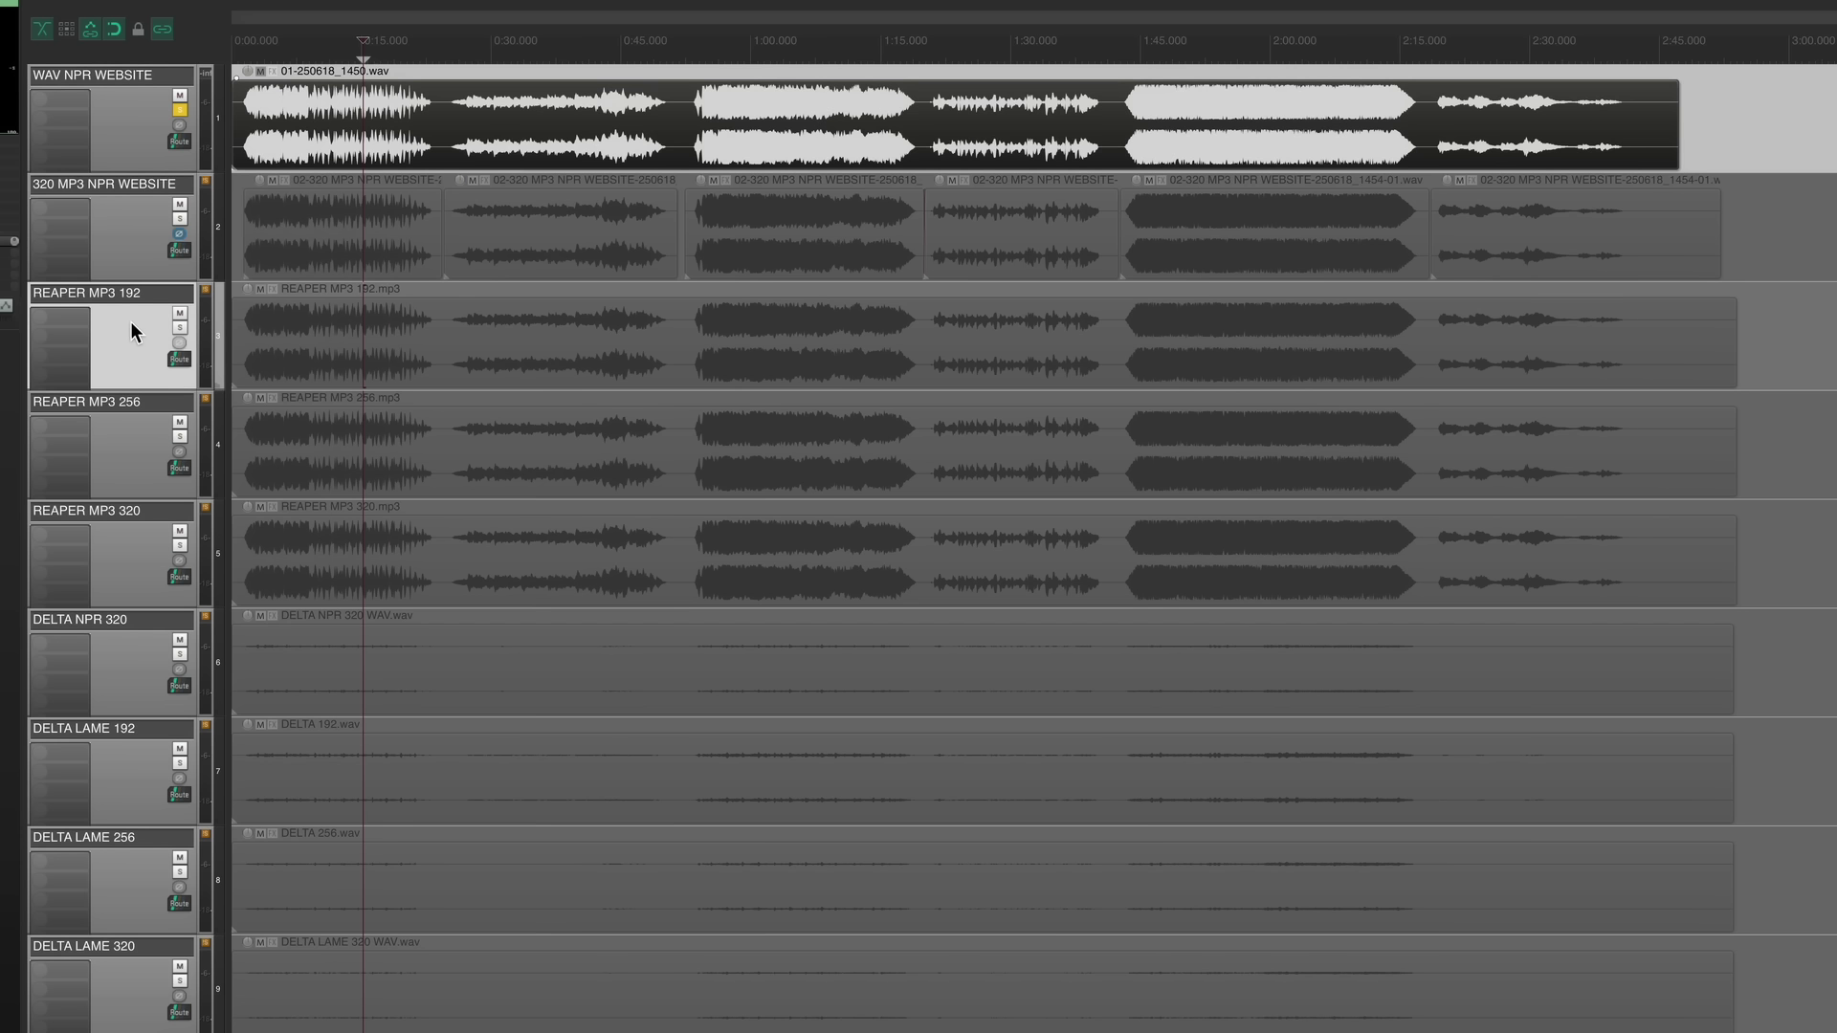
click(121, 455)
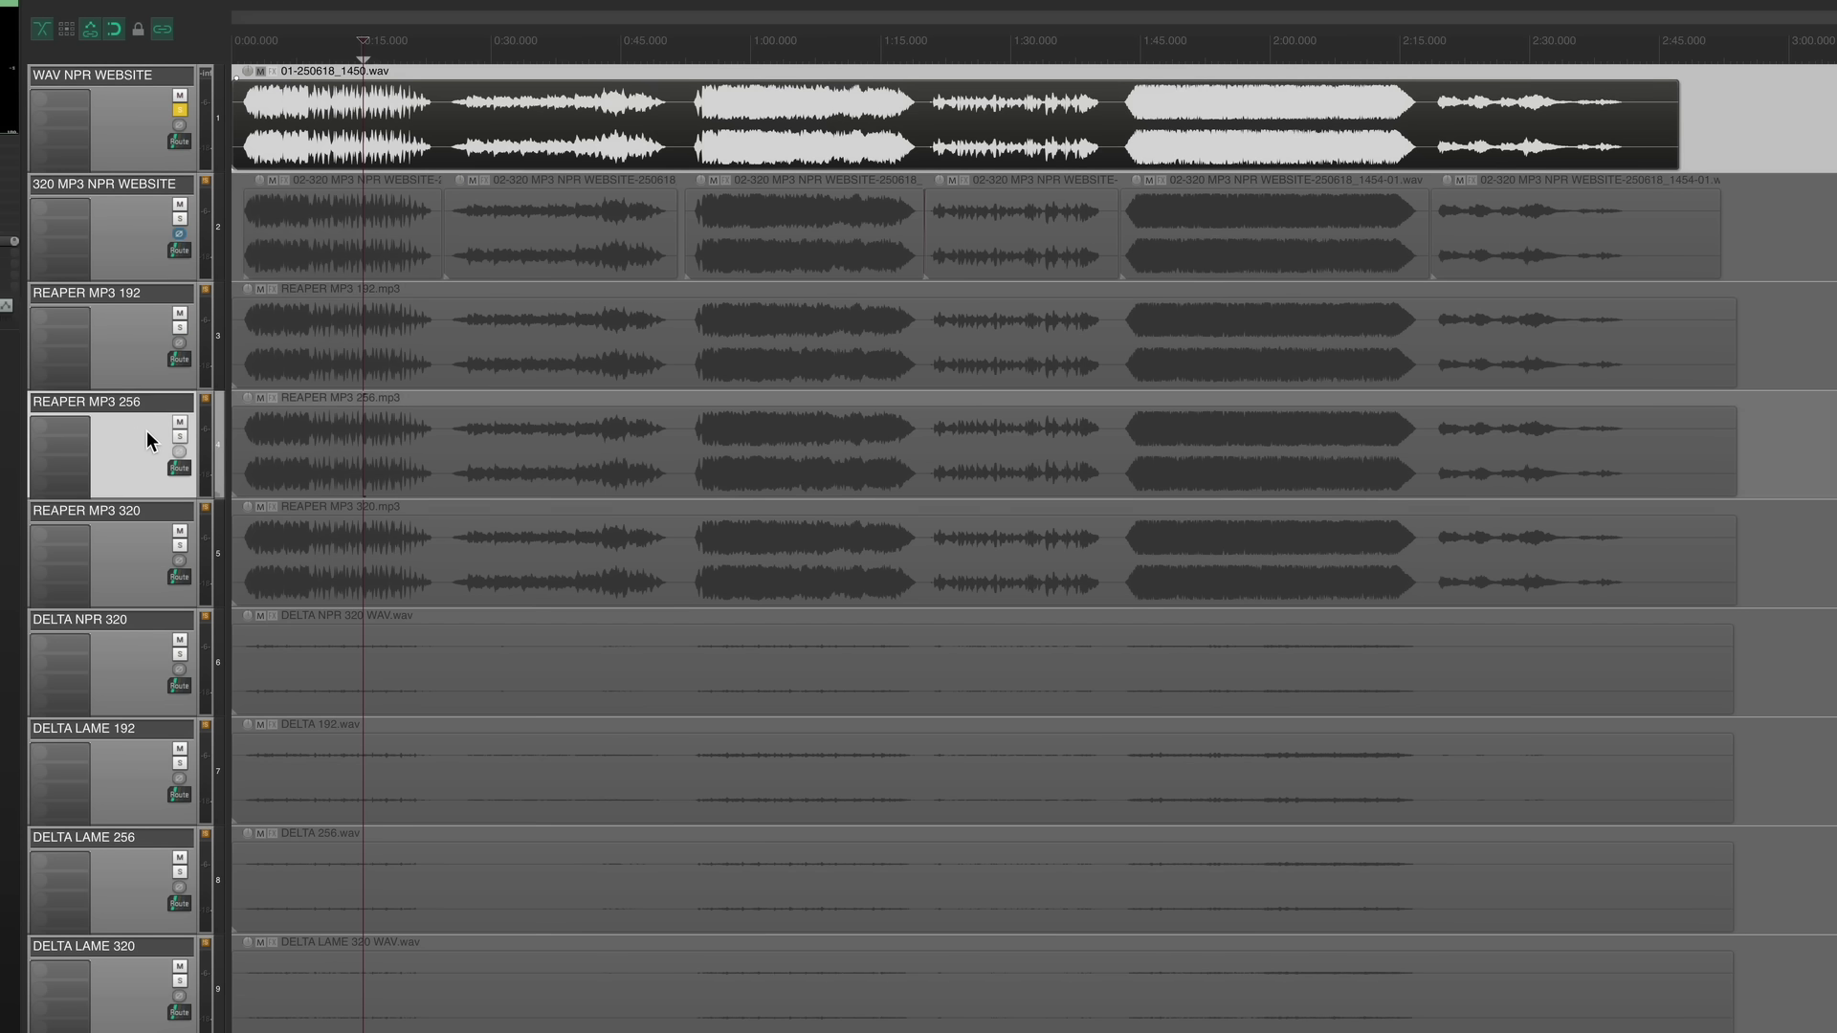
click(134, 541)
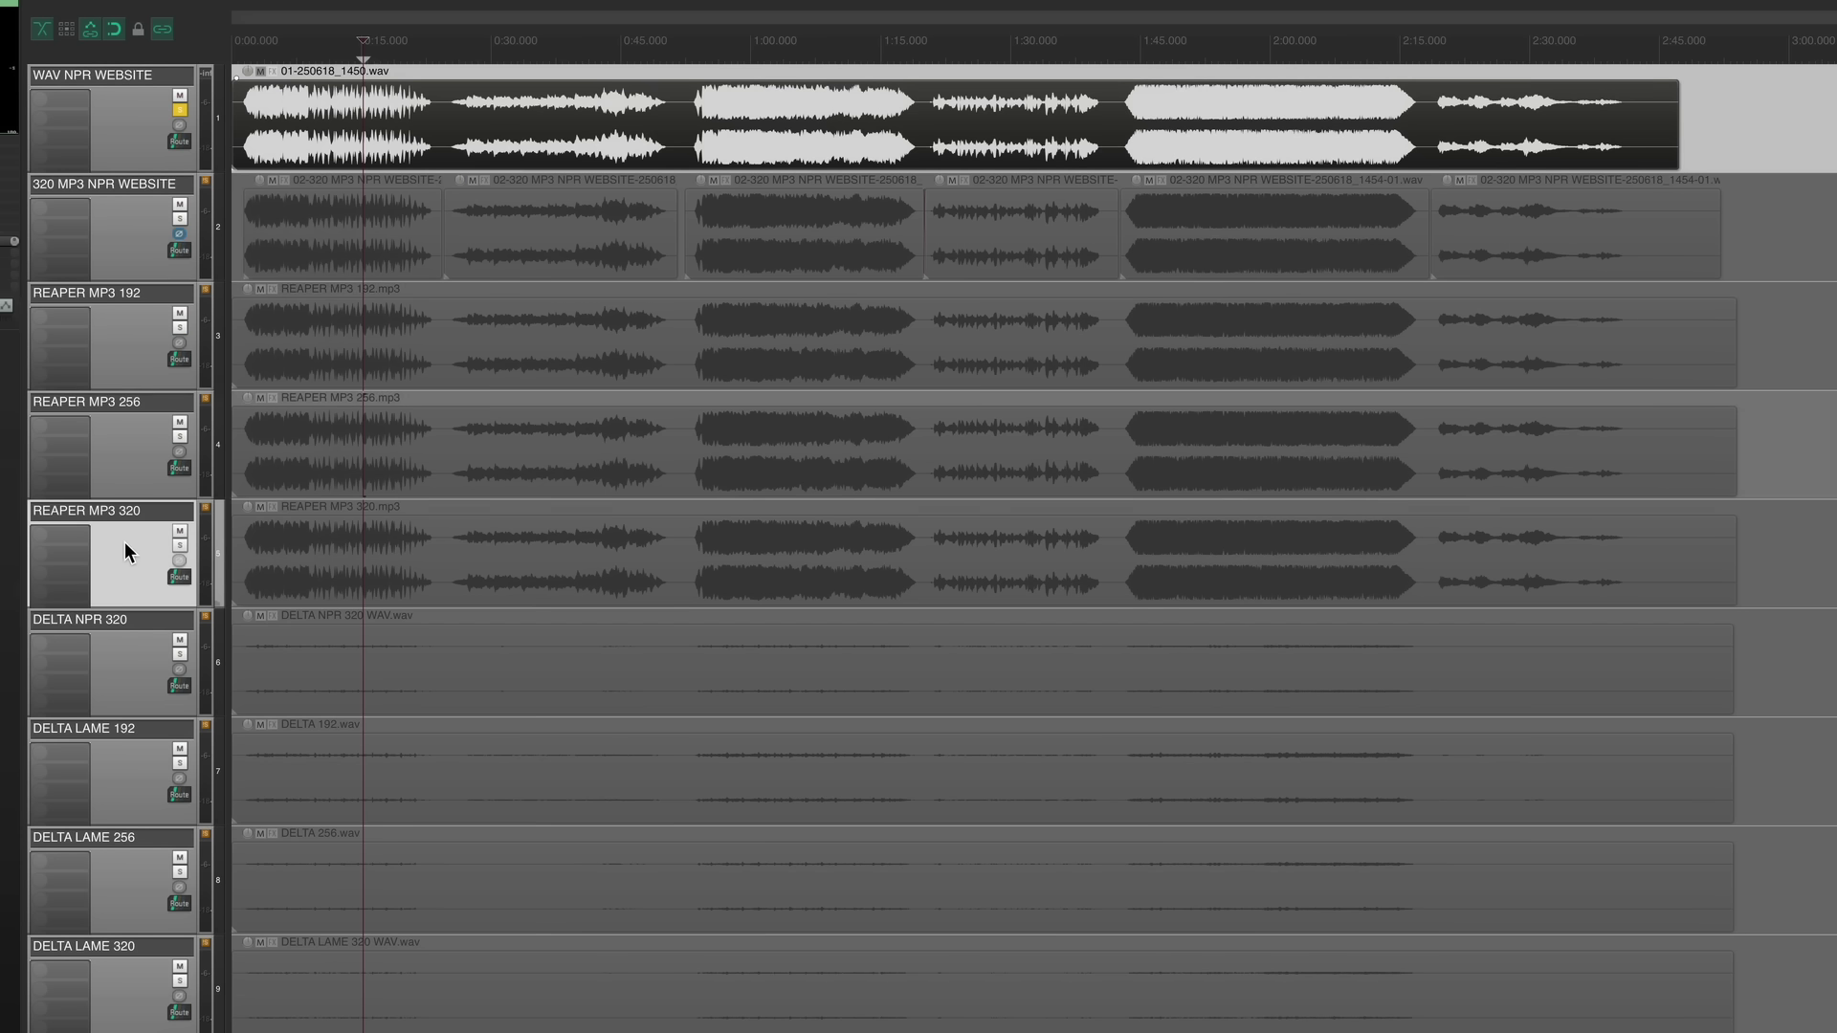
click(134, 232)
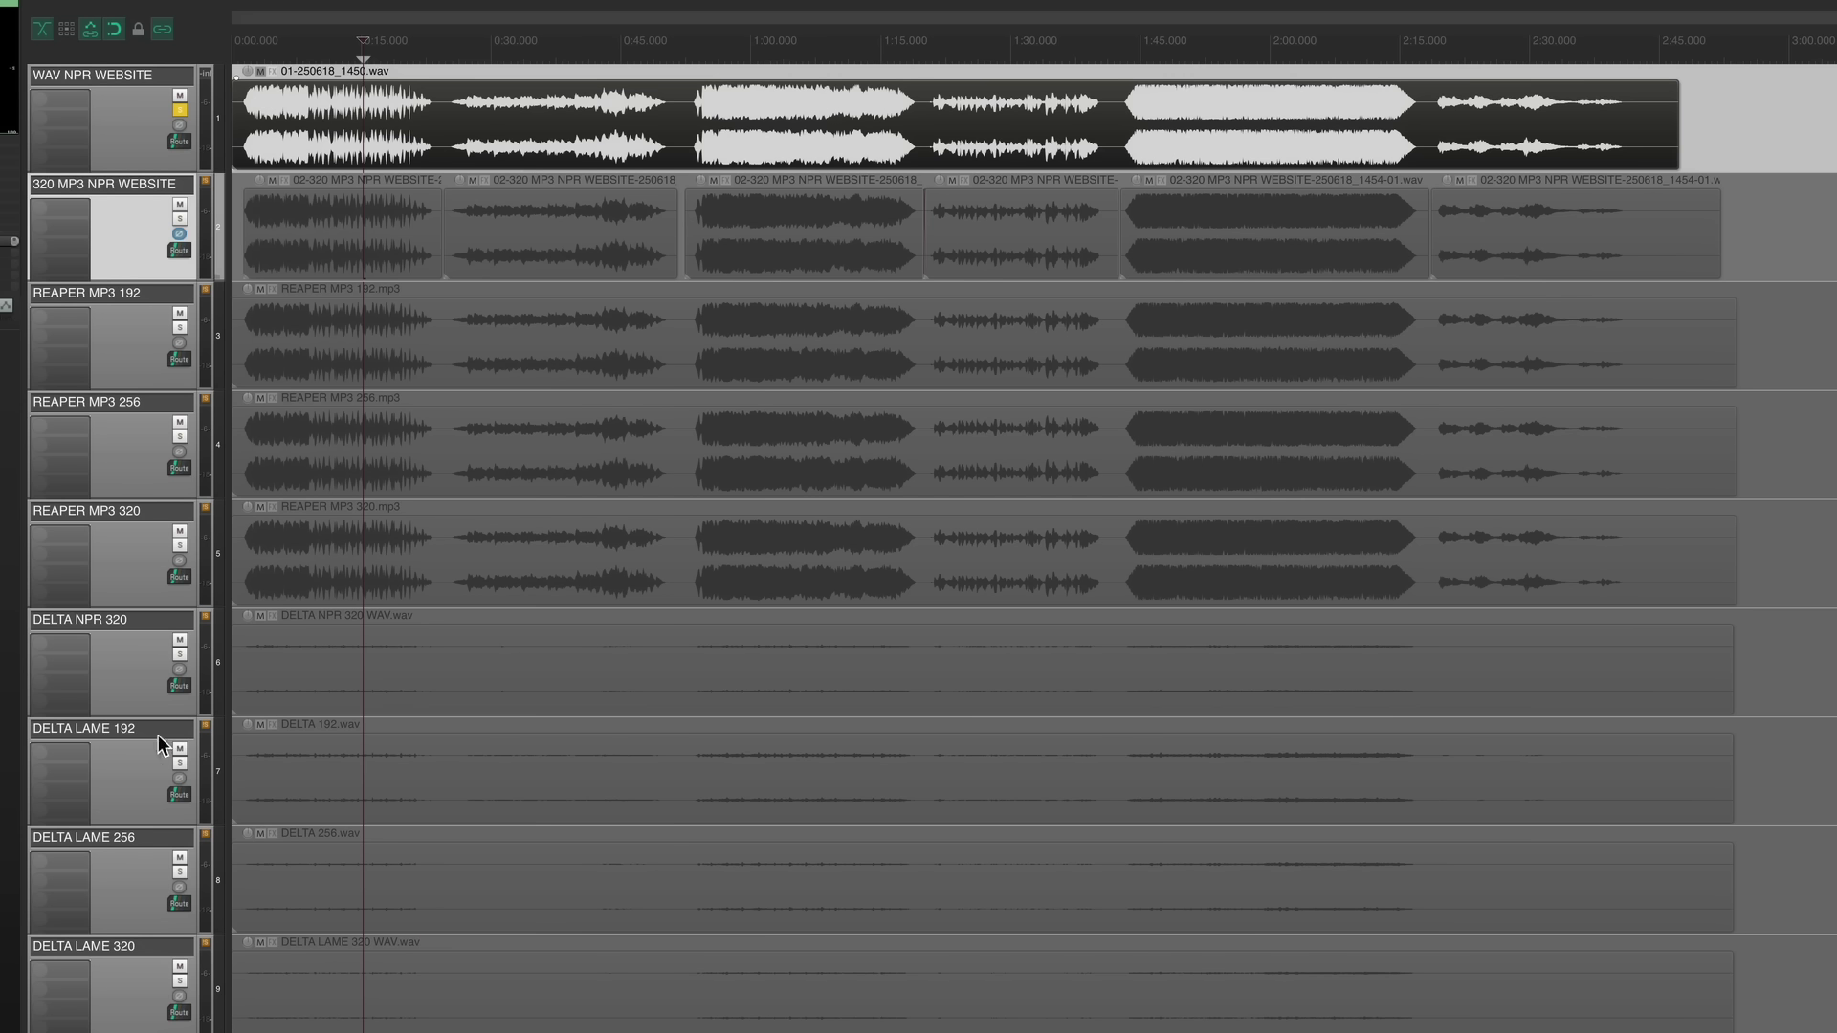
click(155, 693)
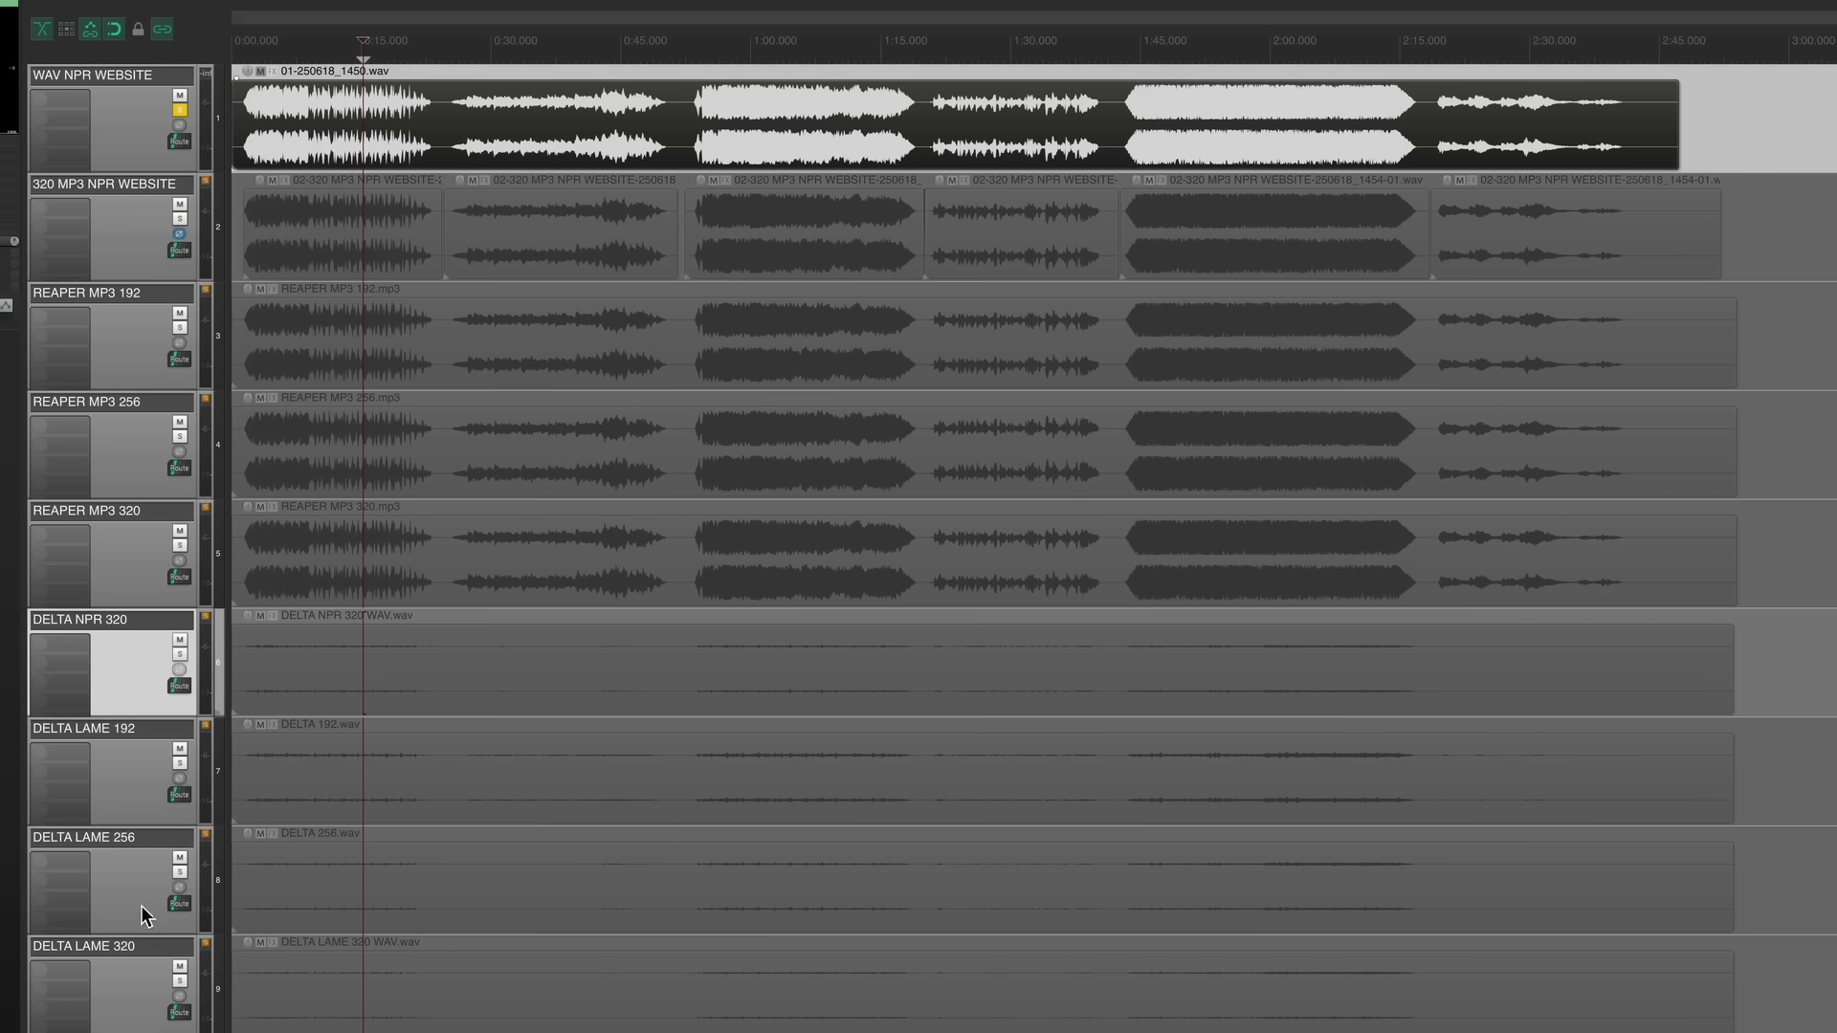
click(180, 111)
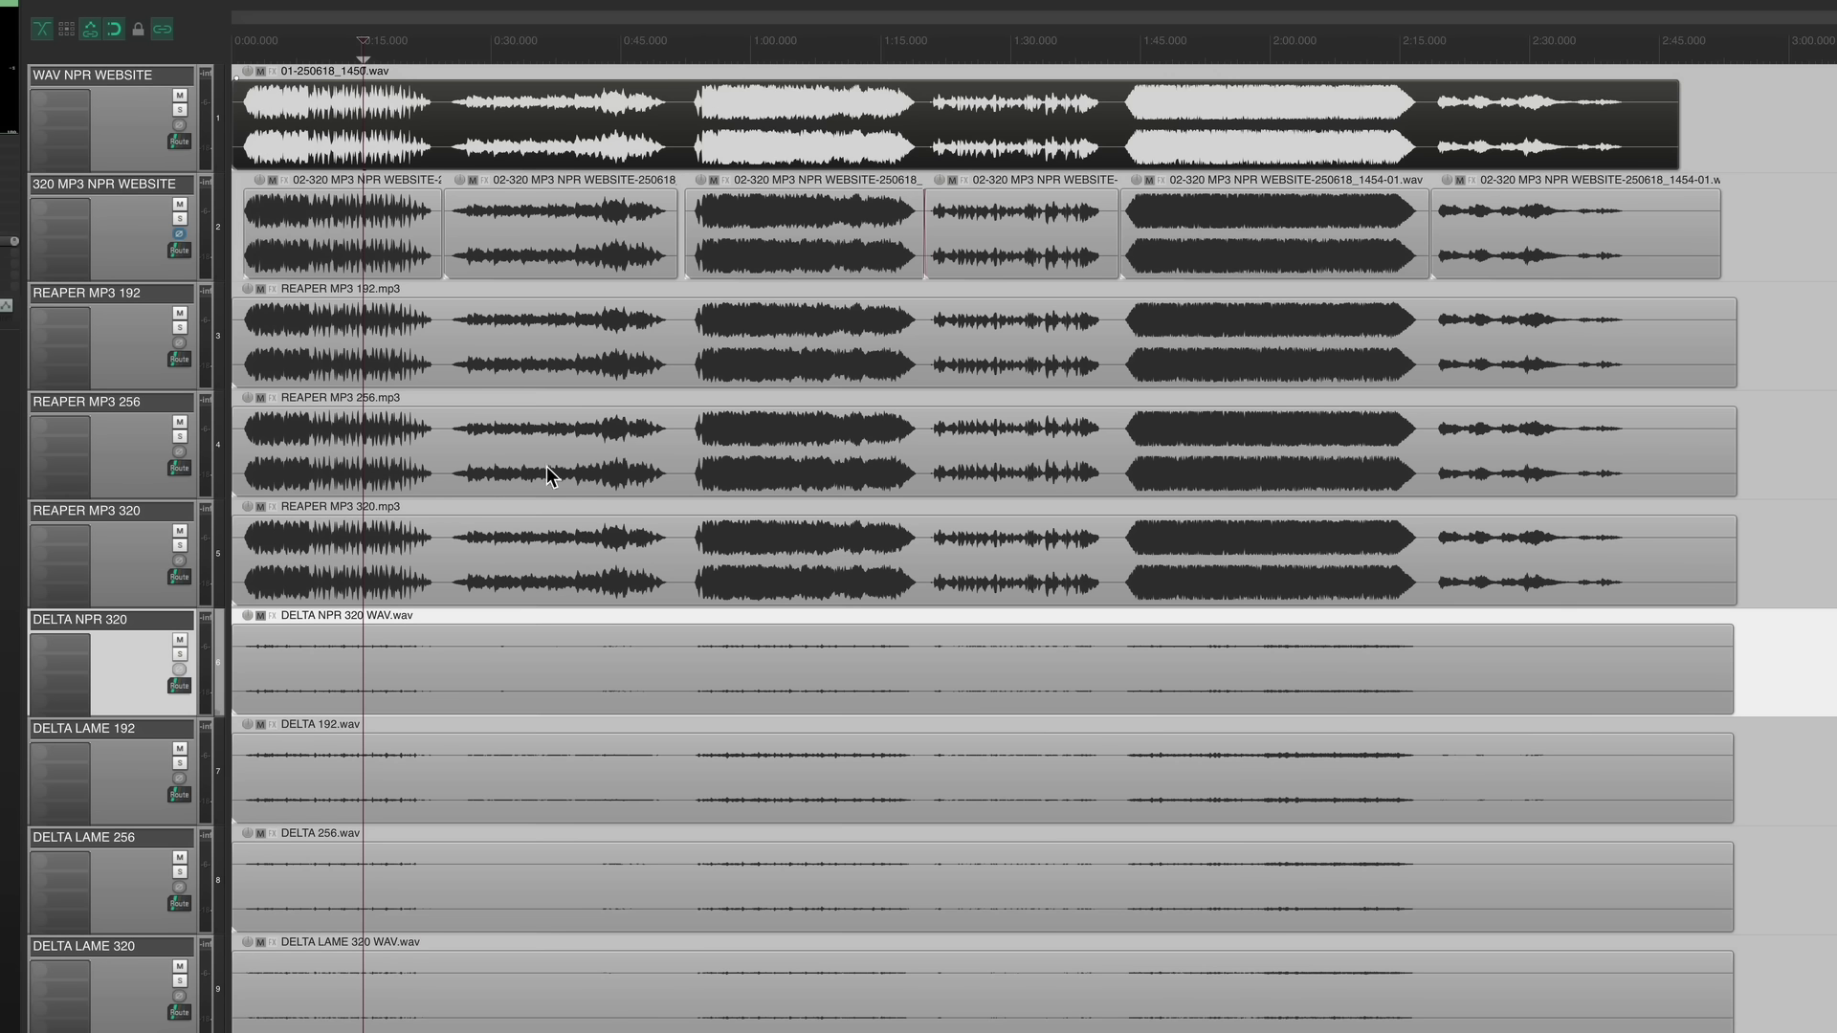
drag(306, 244, 1805, 226)
- Check the NPR quiz, then in REAPER select the DELTA NPR 320 and DELTA LAME 320 items and track
key(super+Tab)
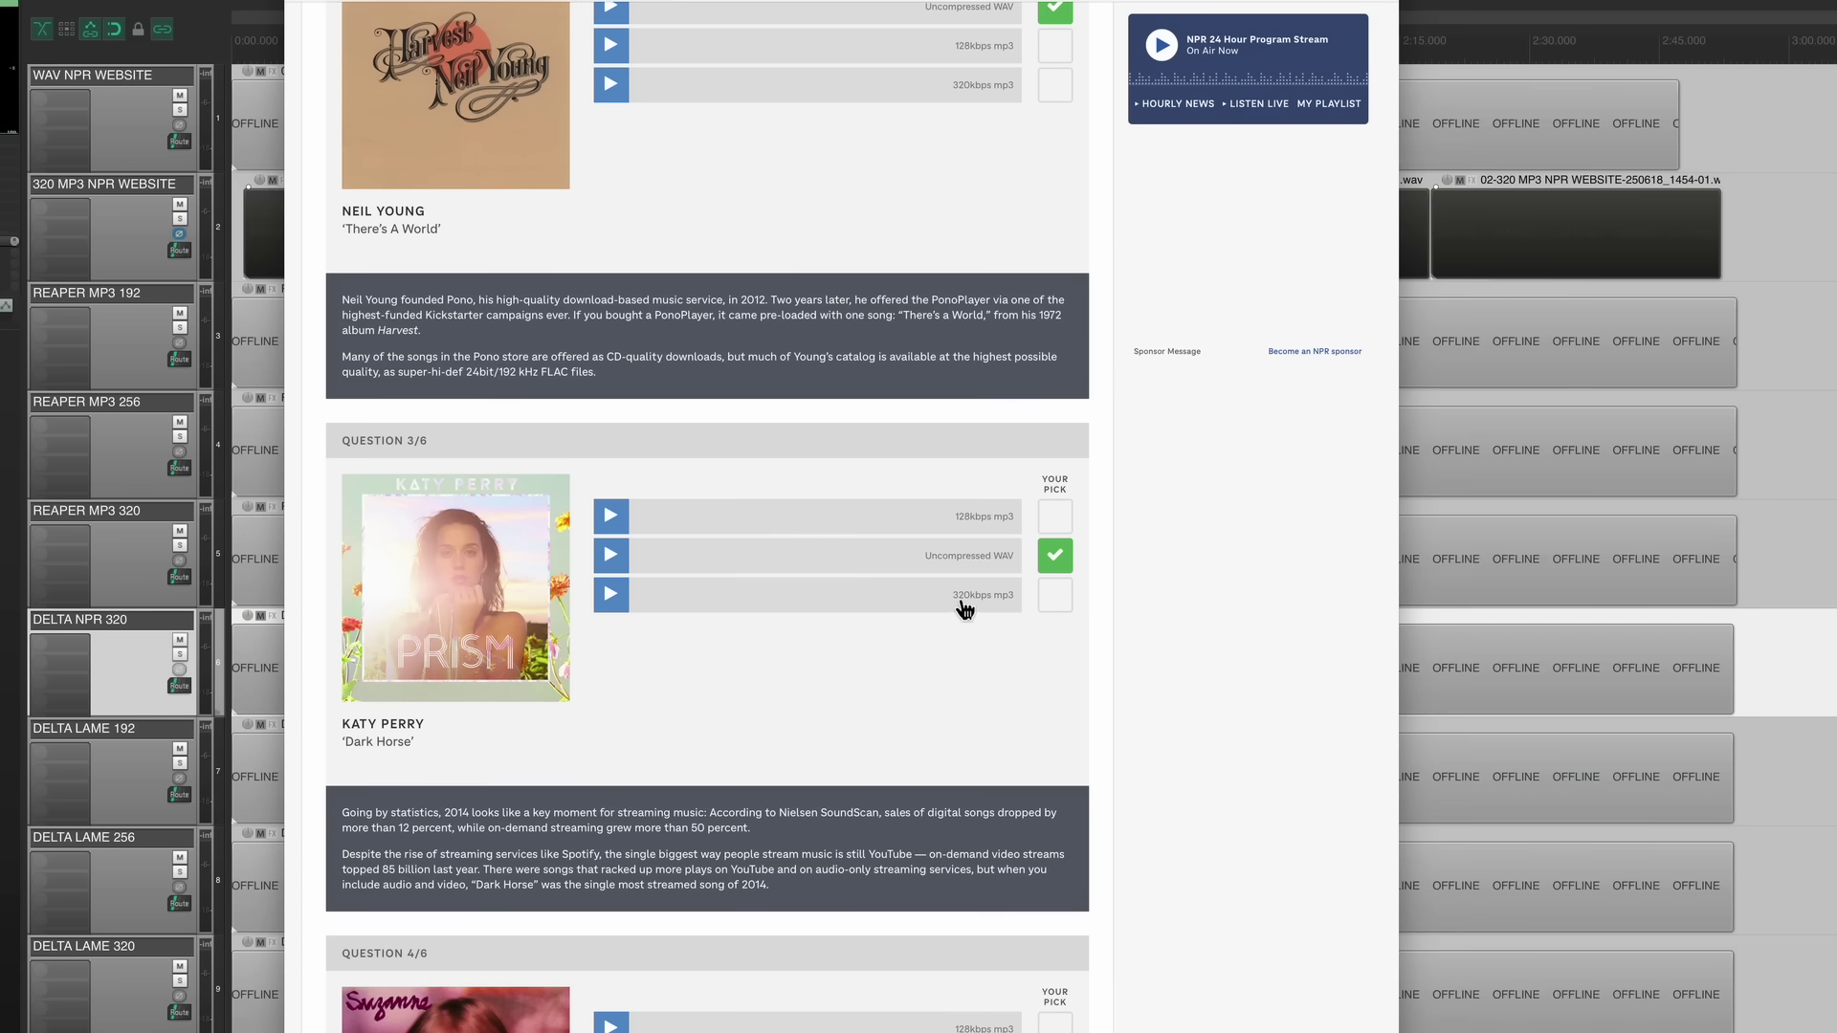
key(super+Tab)
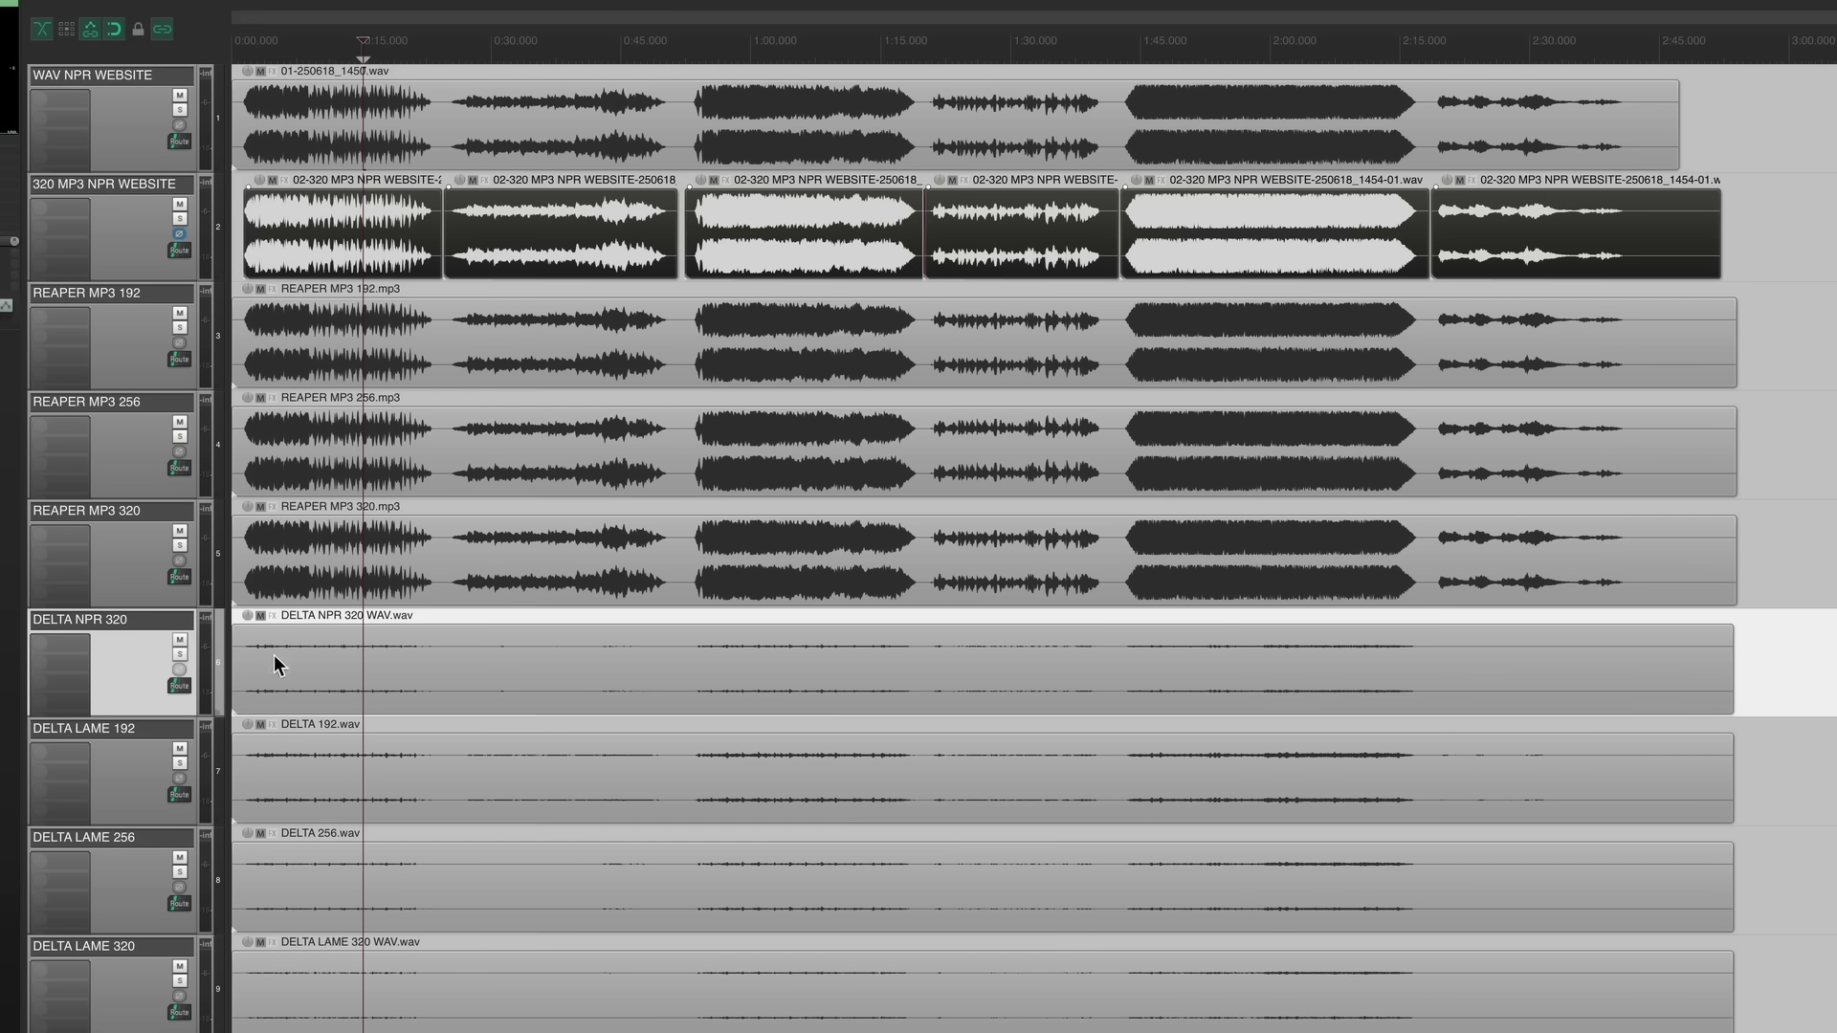
click(351, 651)
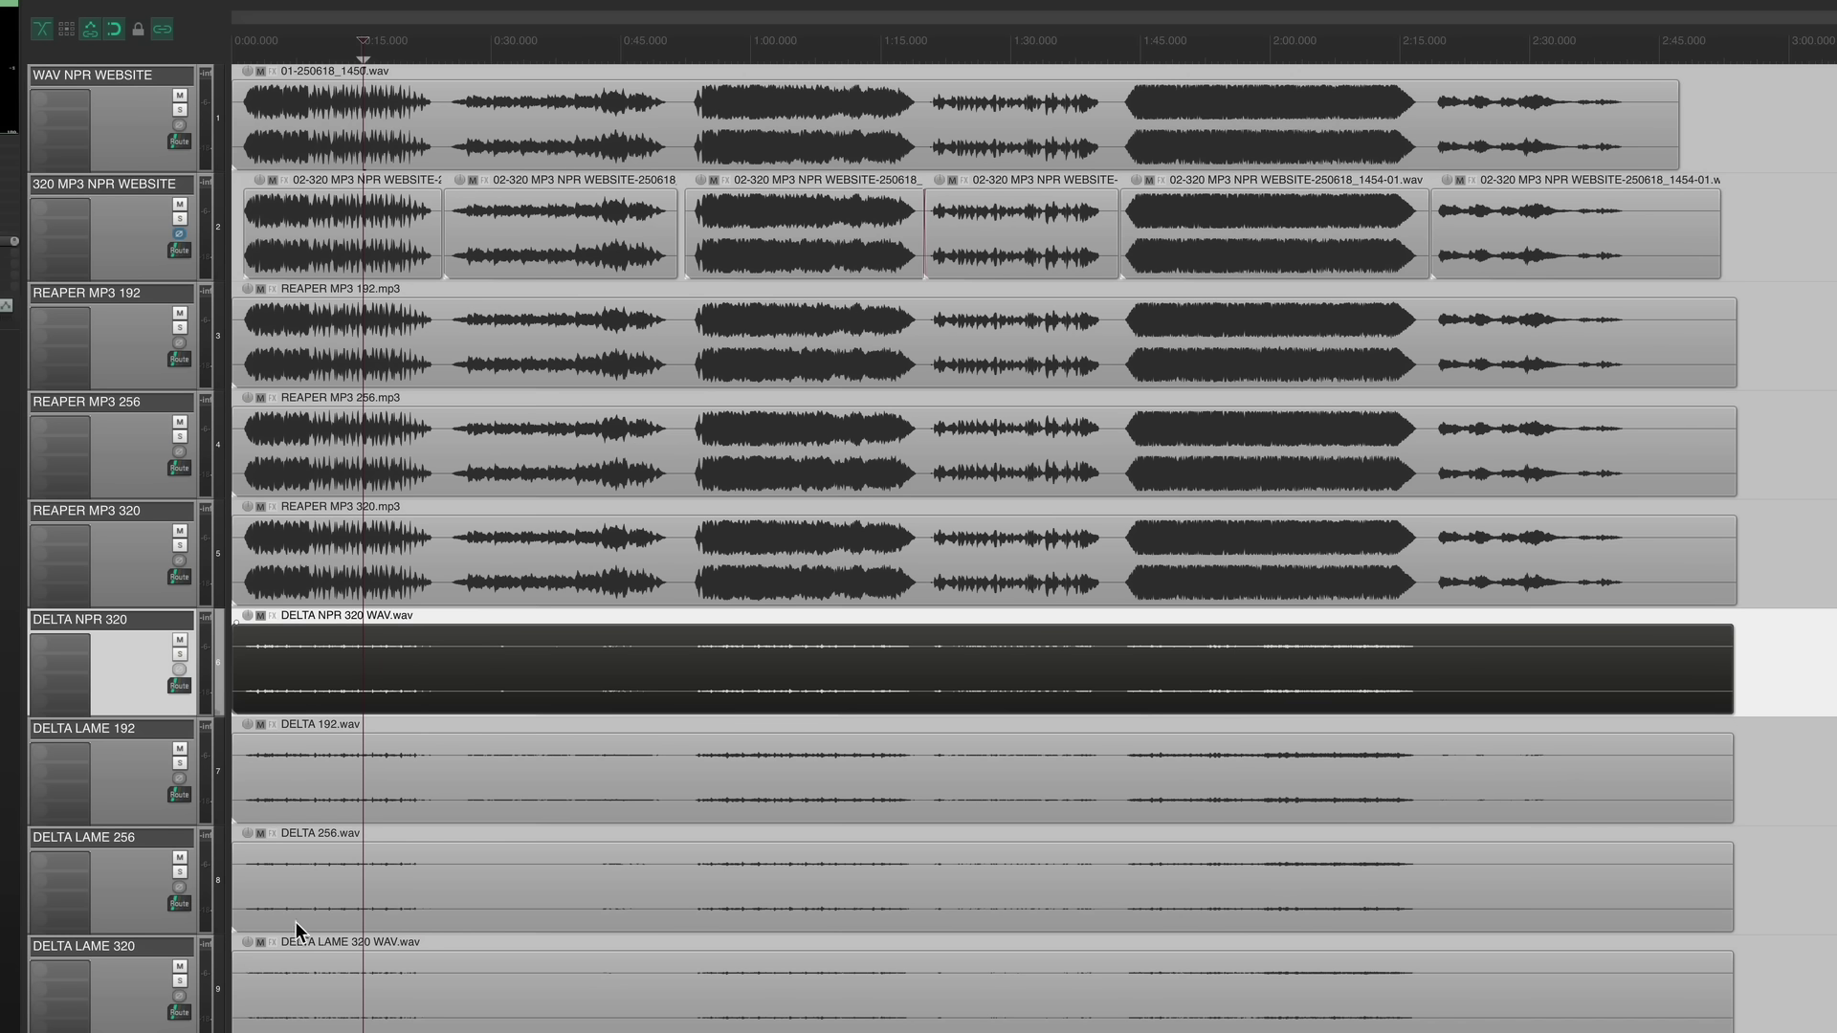
click(380, 1009)
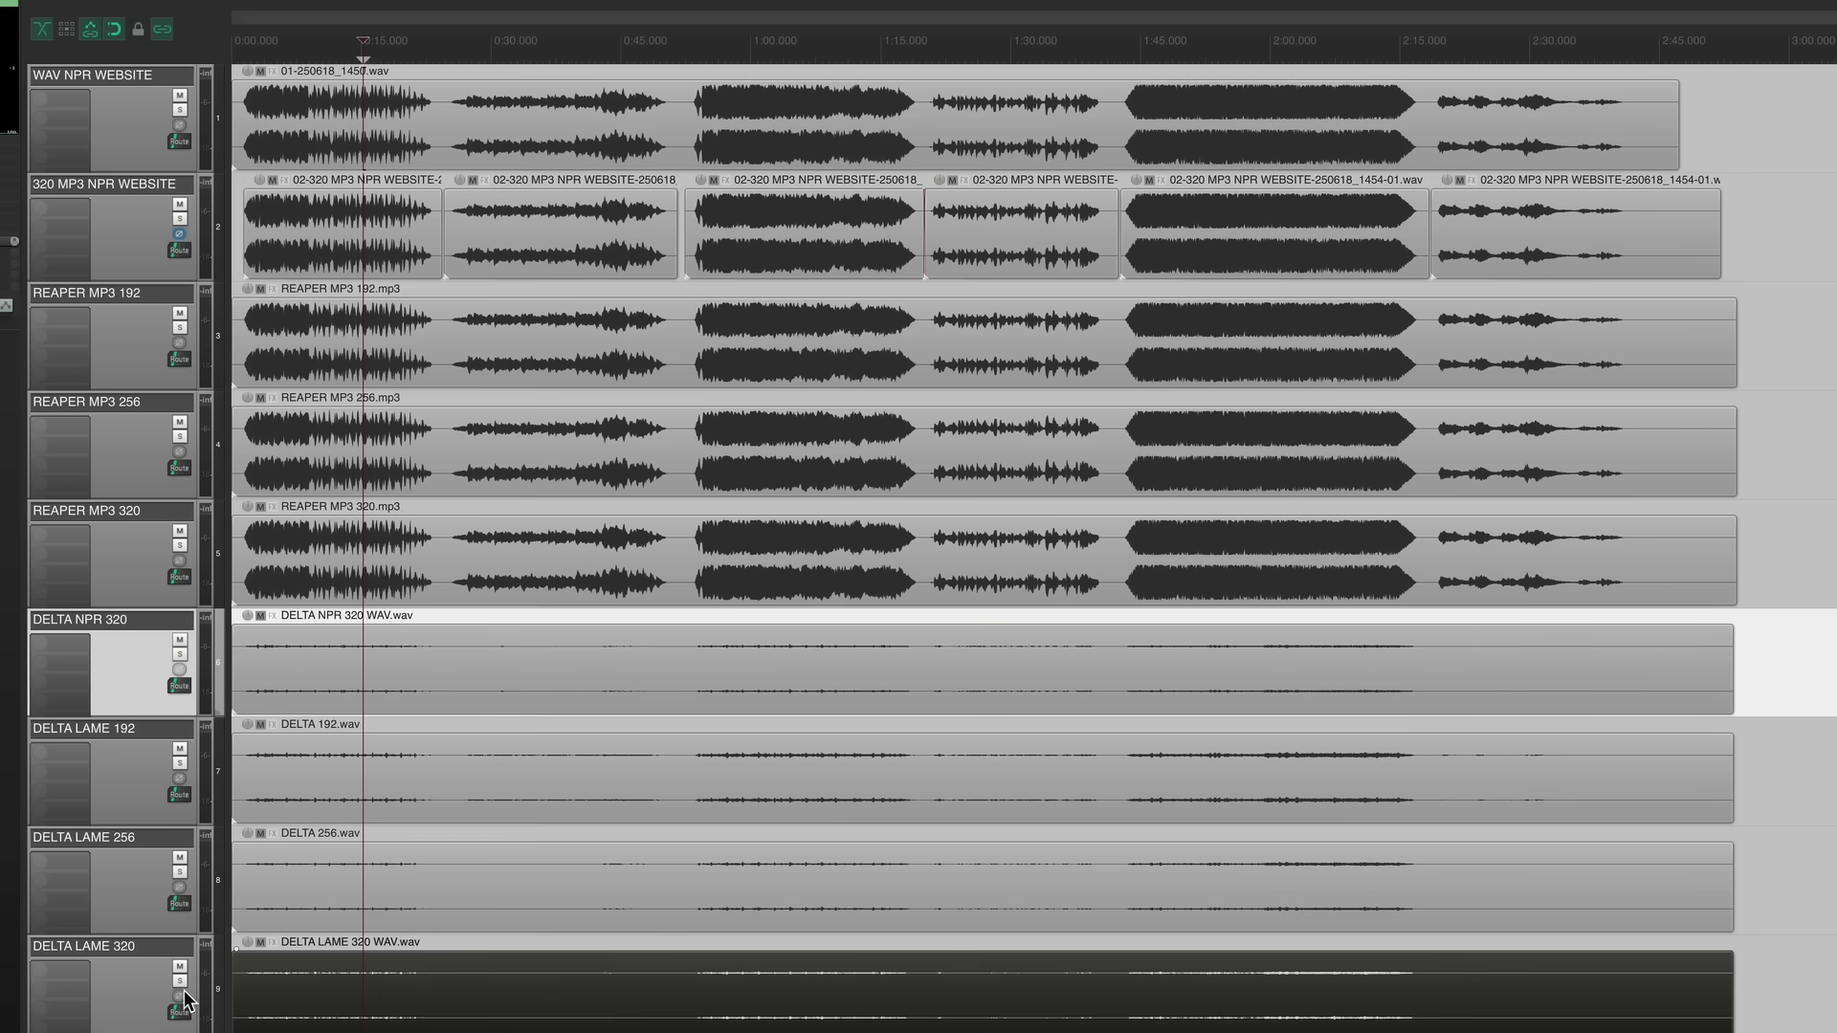
click(107, 984)
- Drop DELTA LAME 320 beneath DELTA NPR 320, then reselect the DELTA NPR 320 item
drag(113, 723, 113, 725)
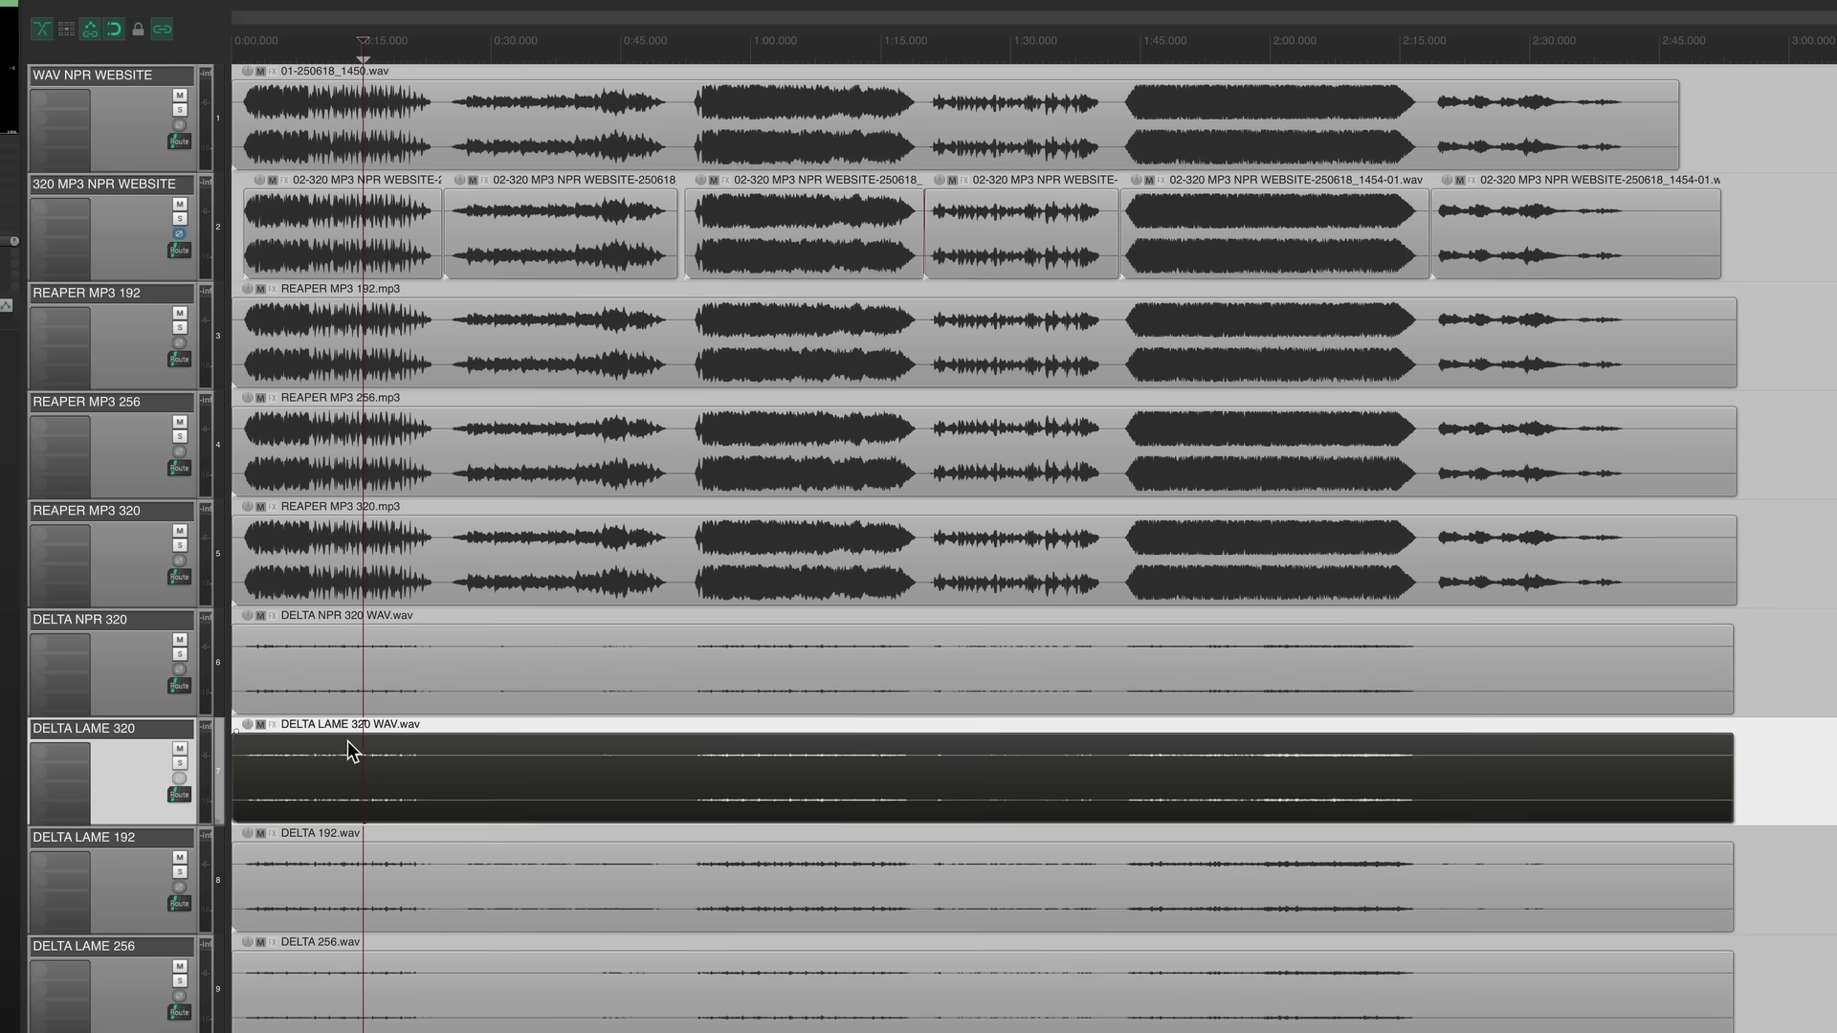
ctrl+click(383, 676)
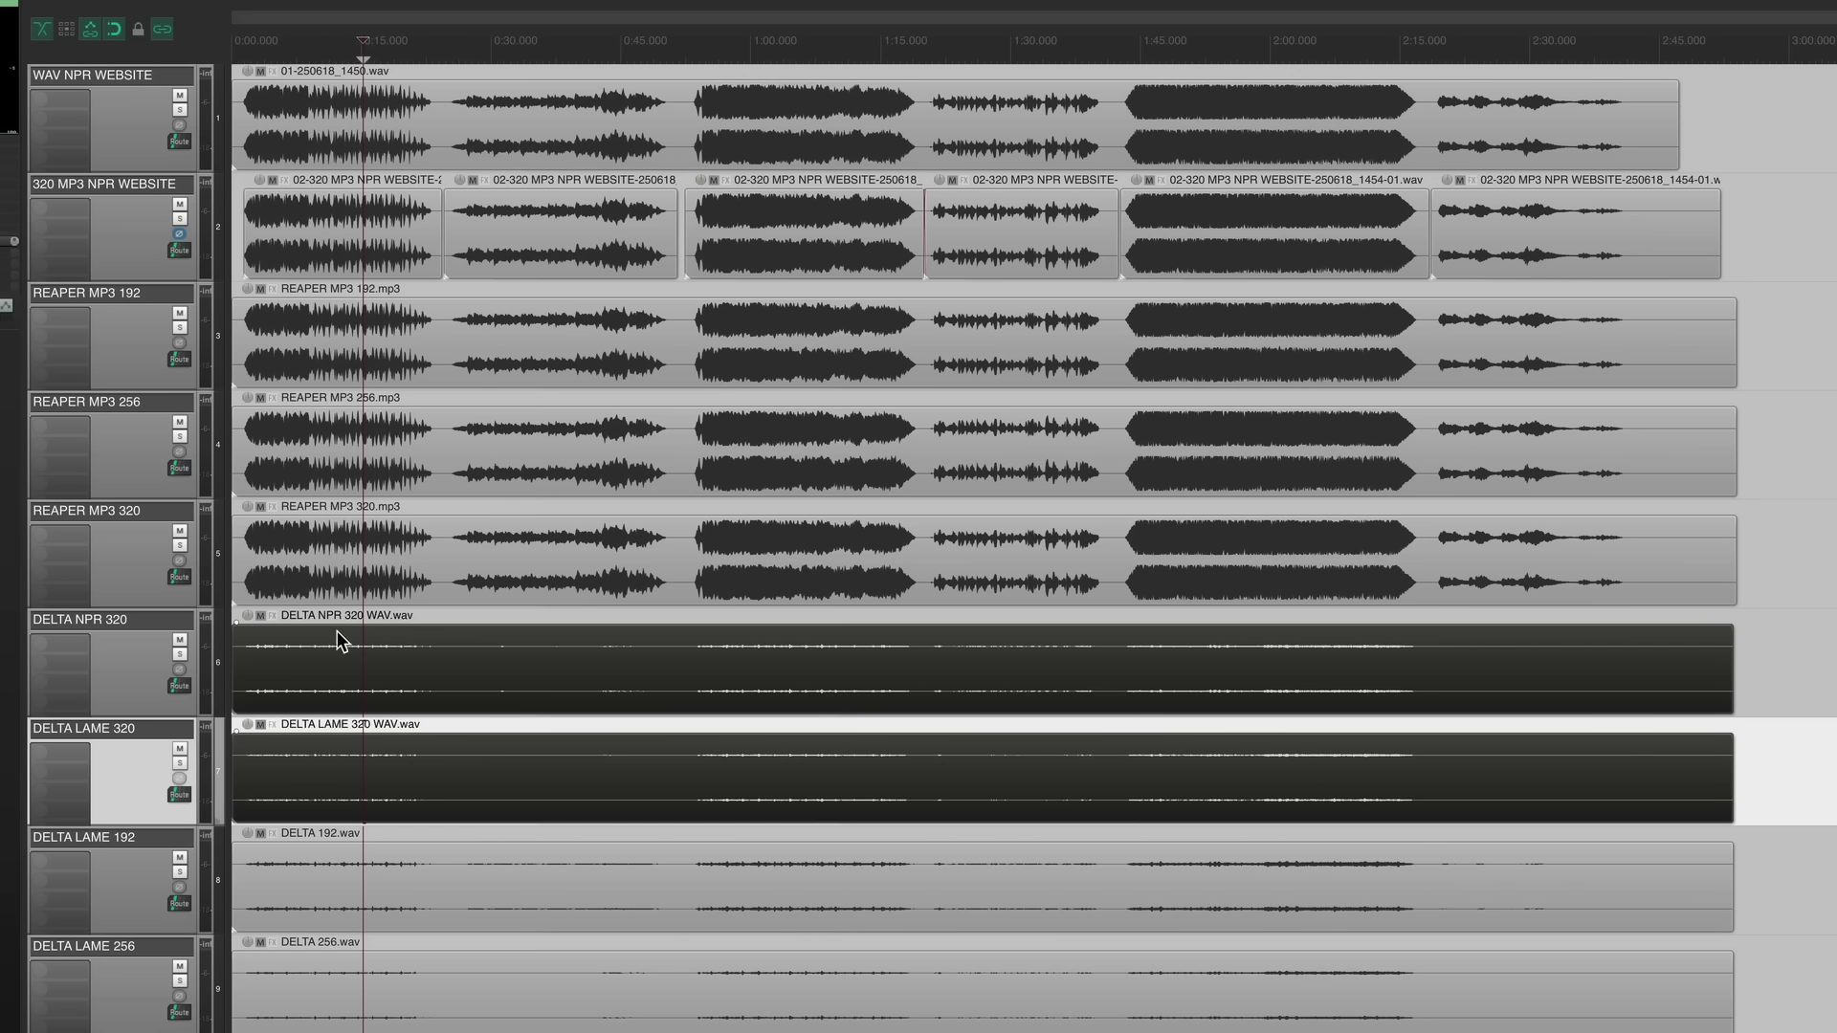
click(337, 122)
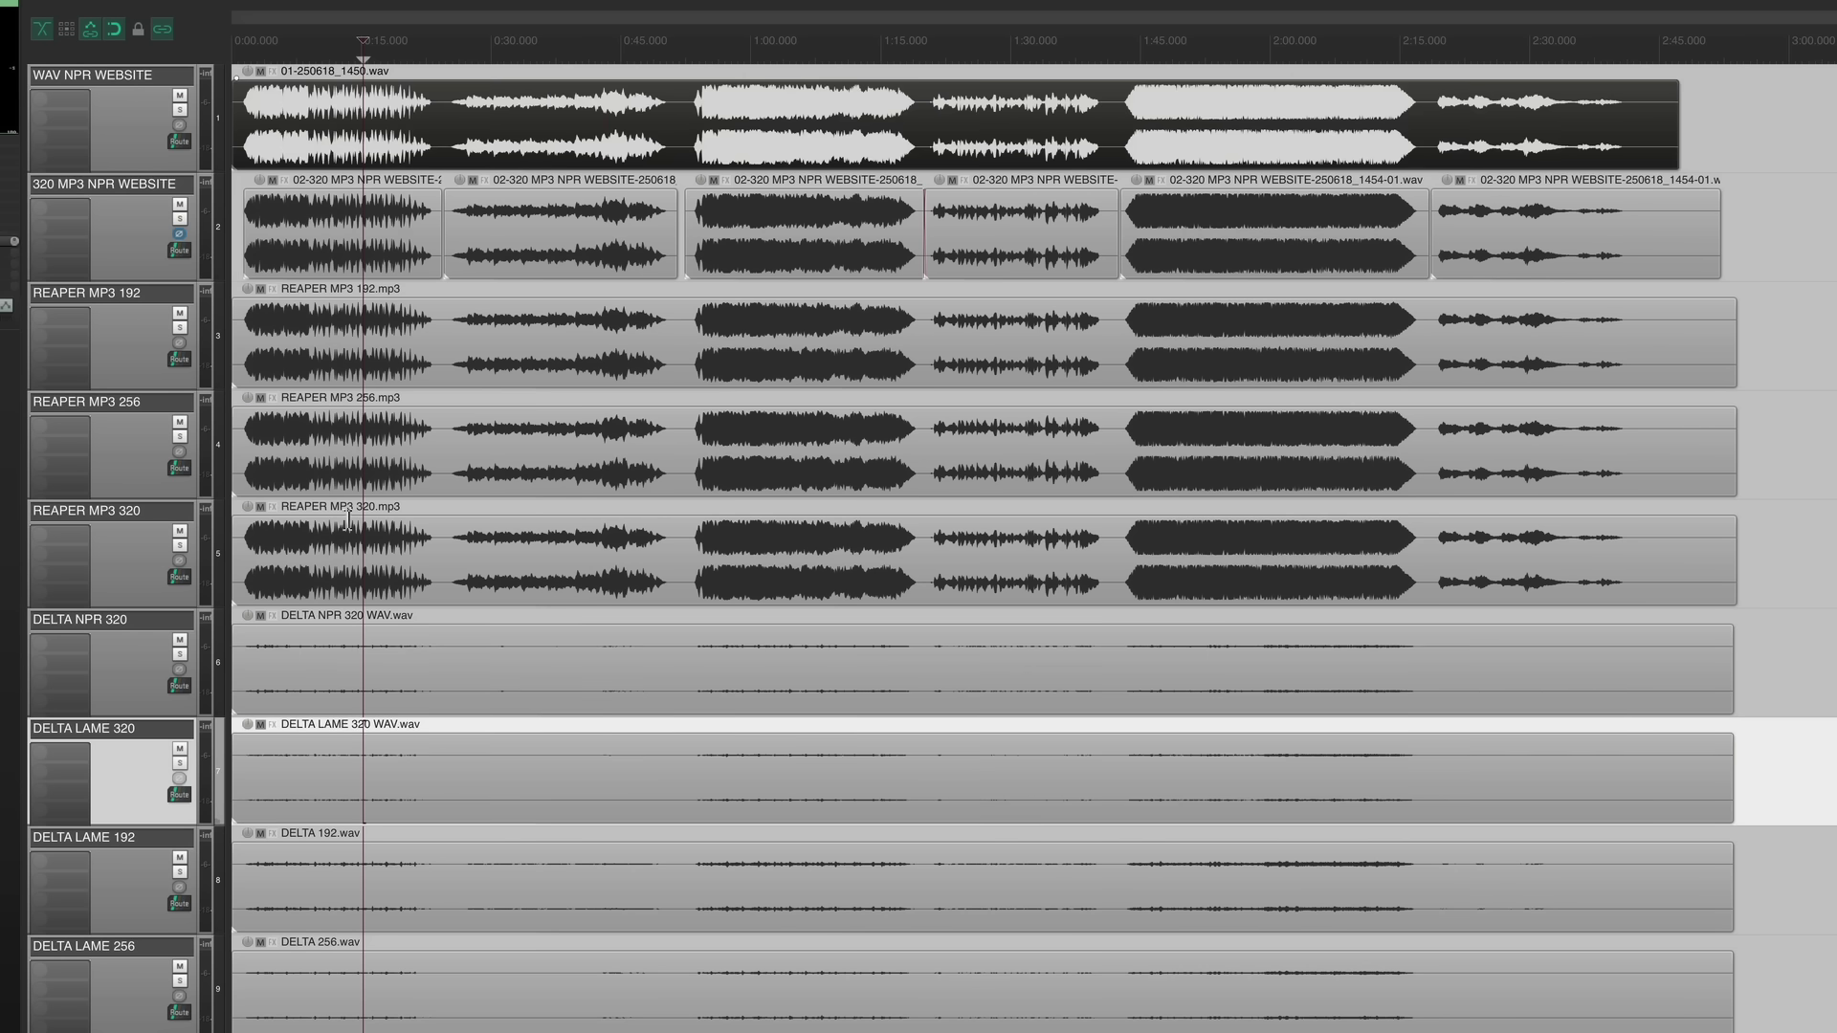
click(390, 682)
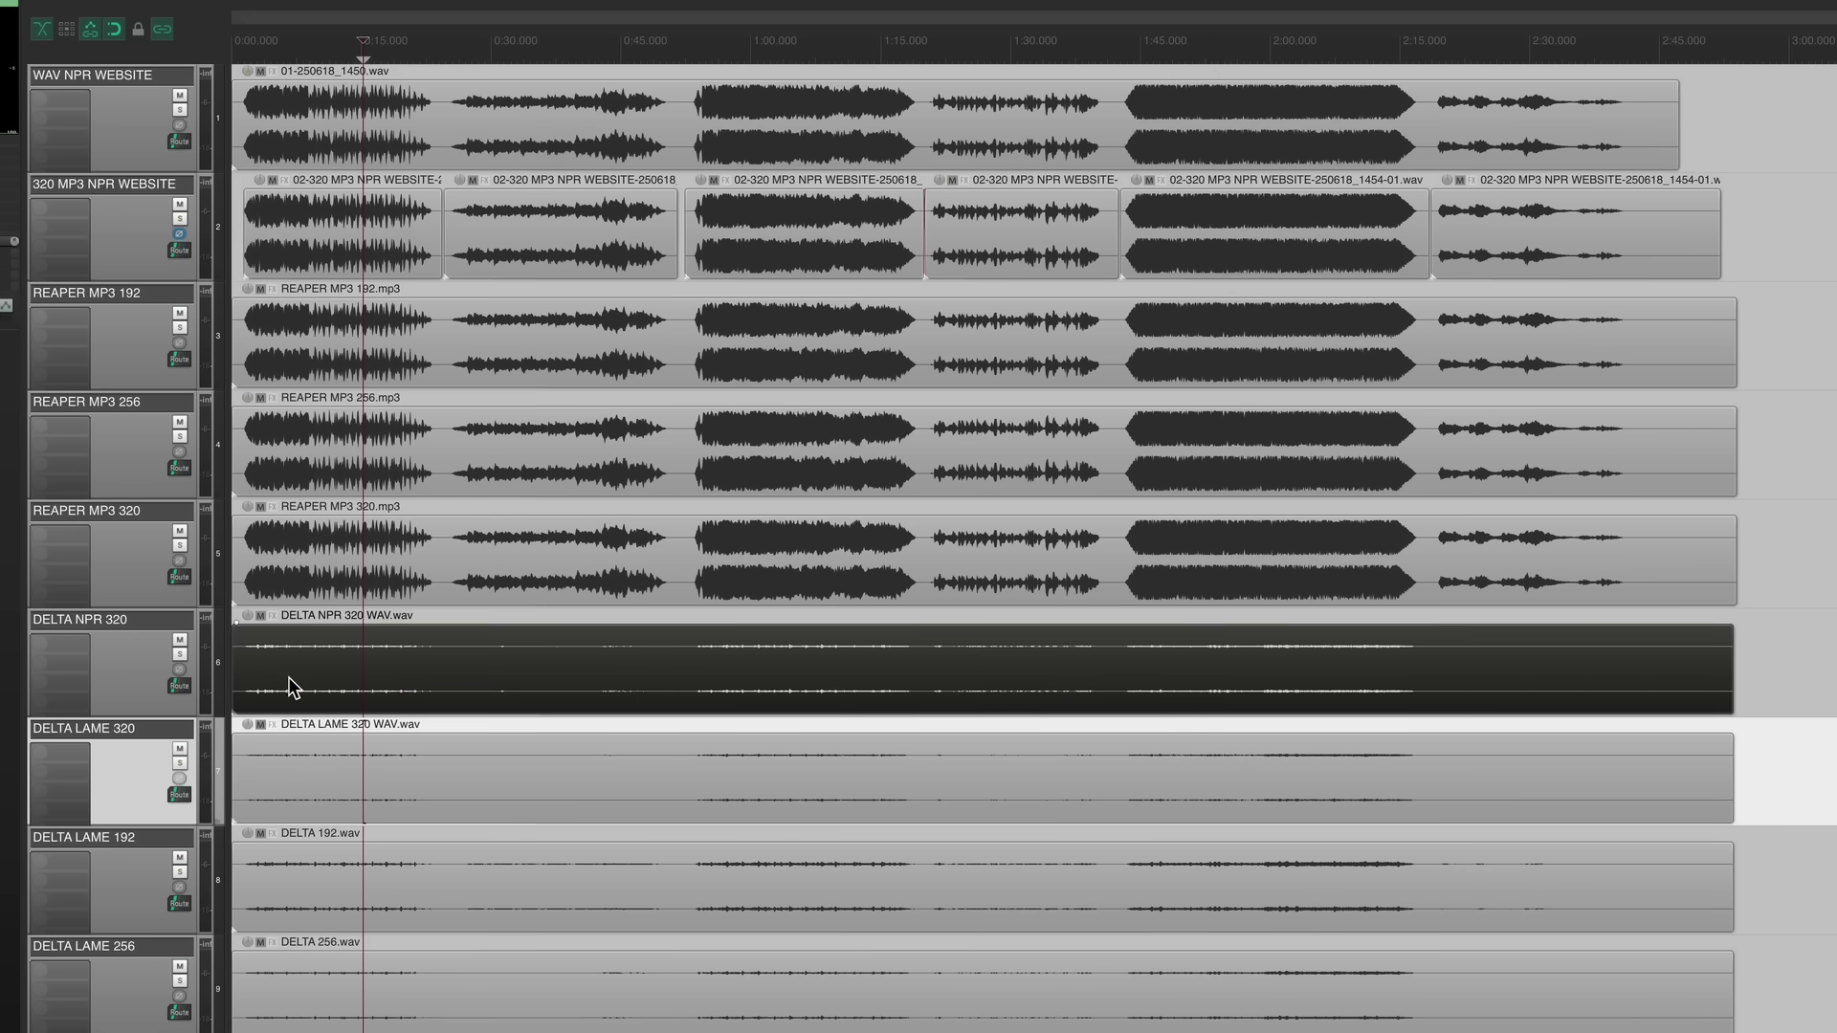
- Loudness-normalize all four DELTA items with Ctrl+Shift+N, then select the DELTA LAME 320 item
drag(289, 676, 380, 995)
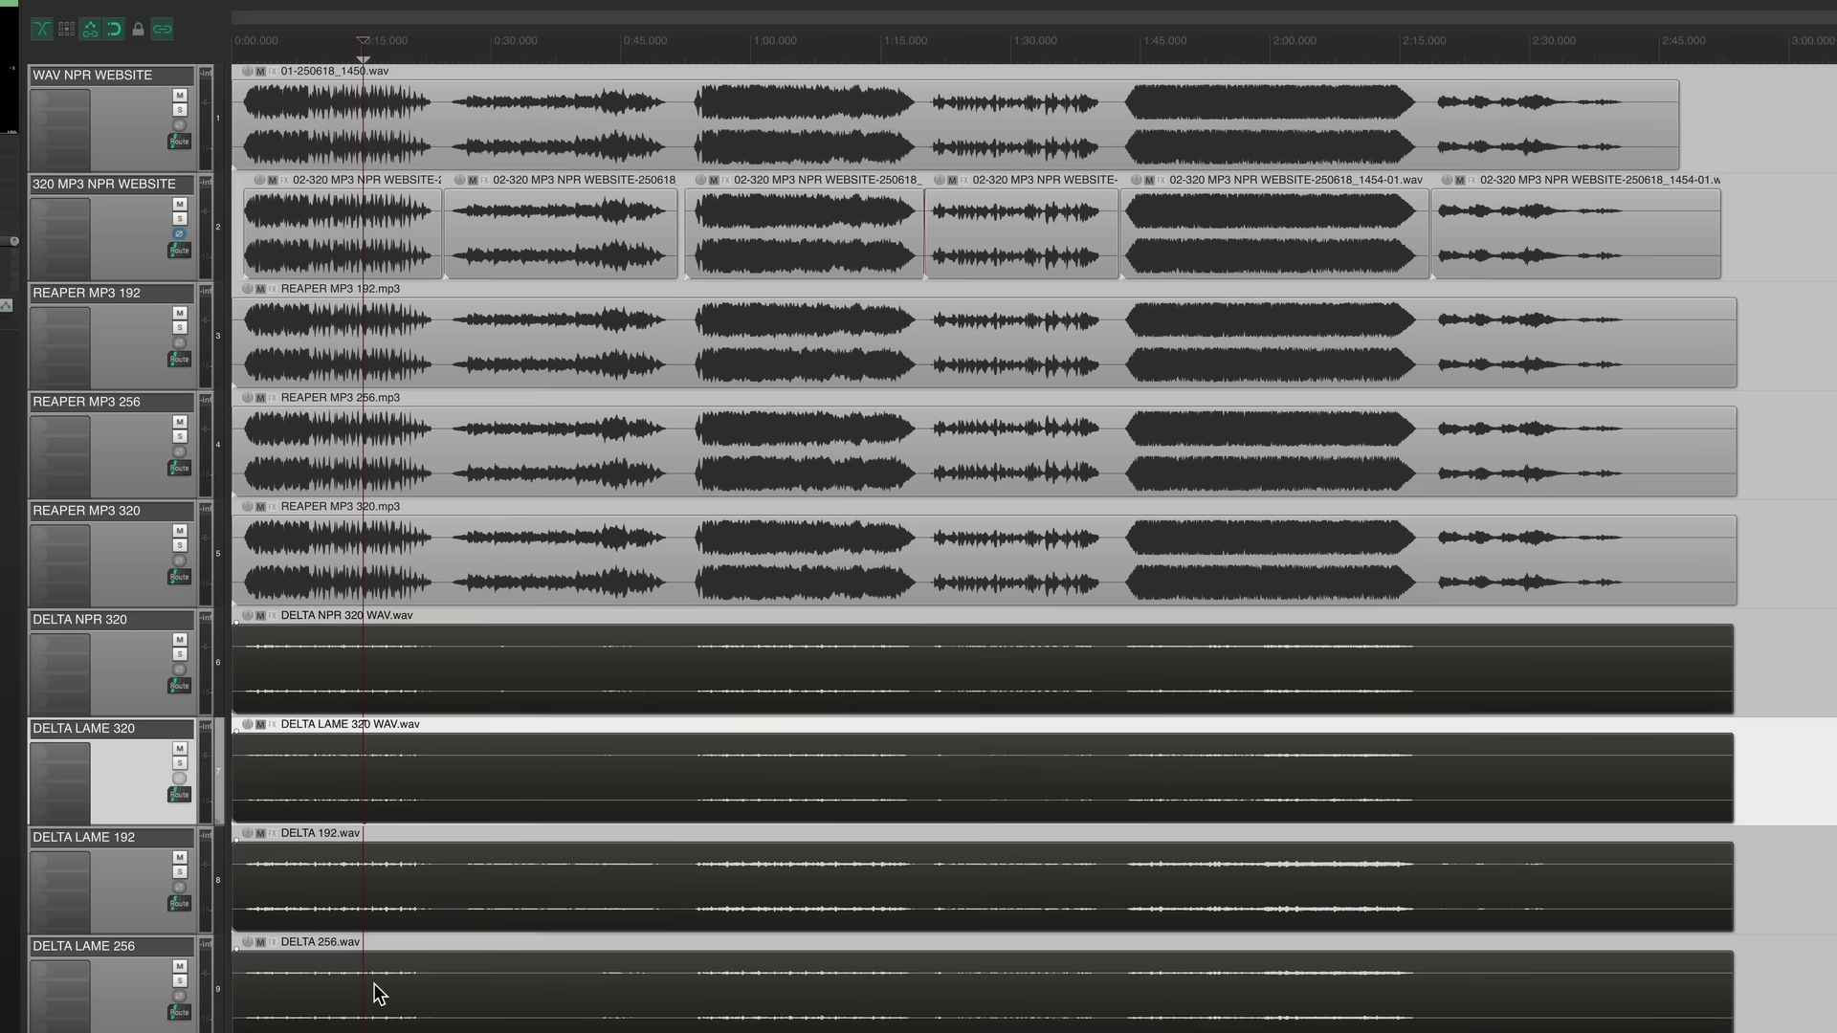
key(ctrl+shift+n)
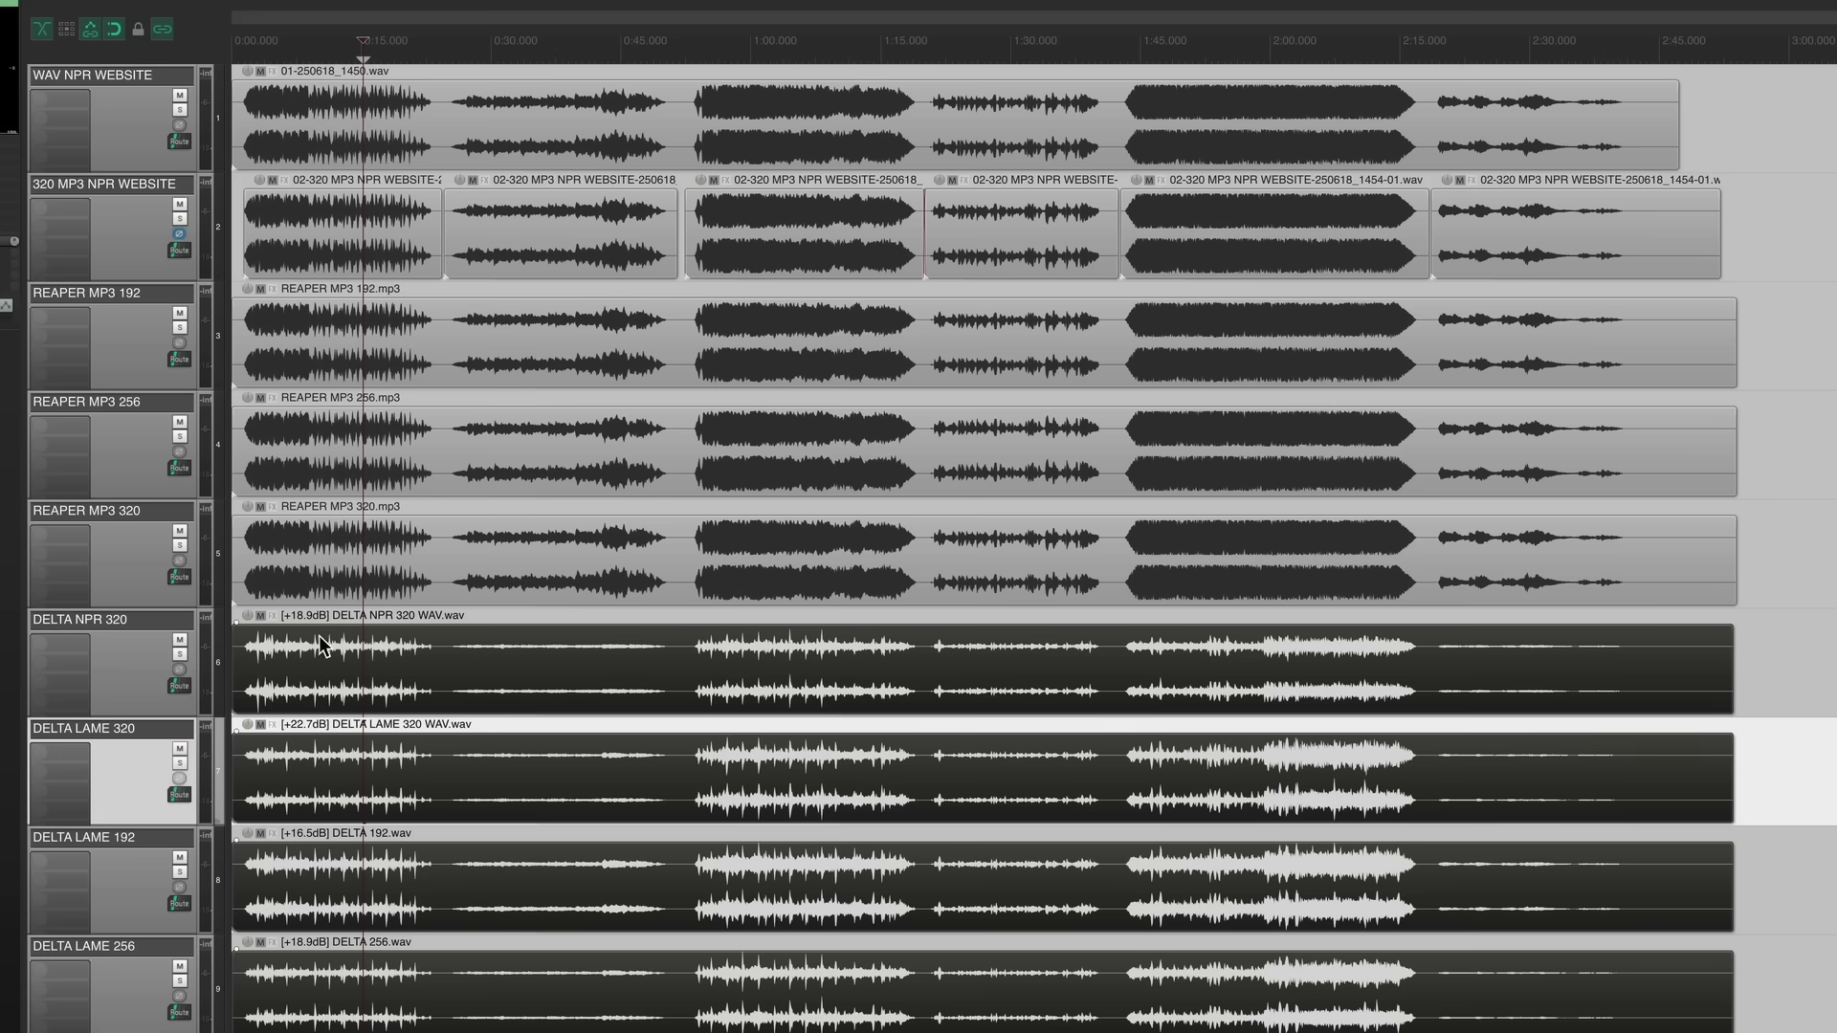
click(120, 657)
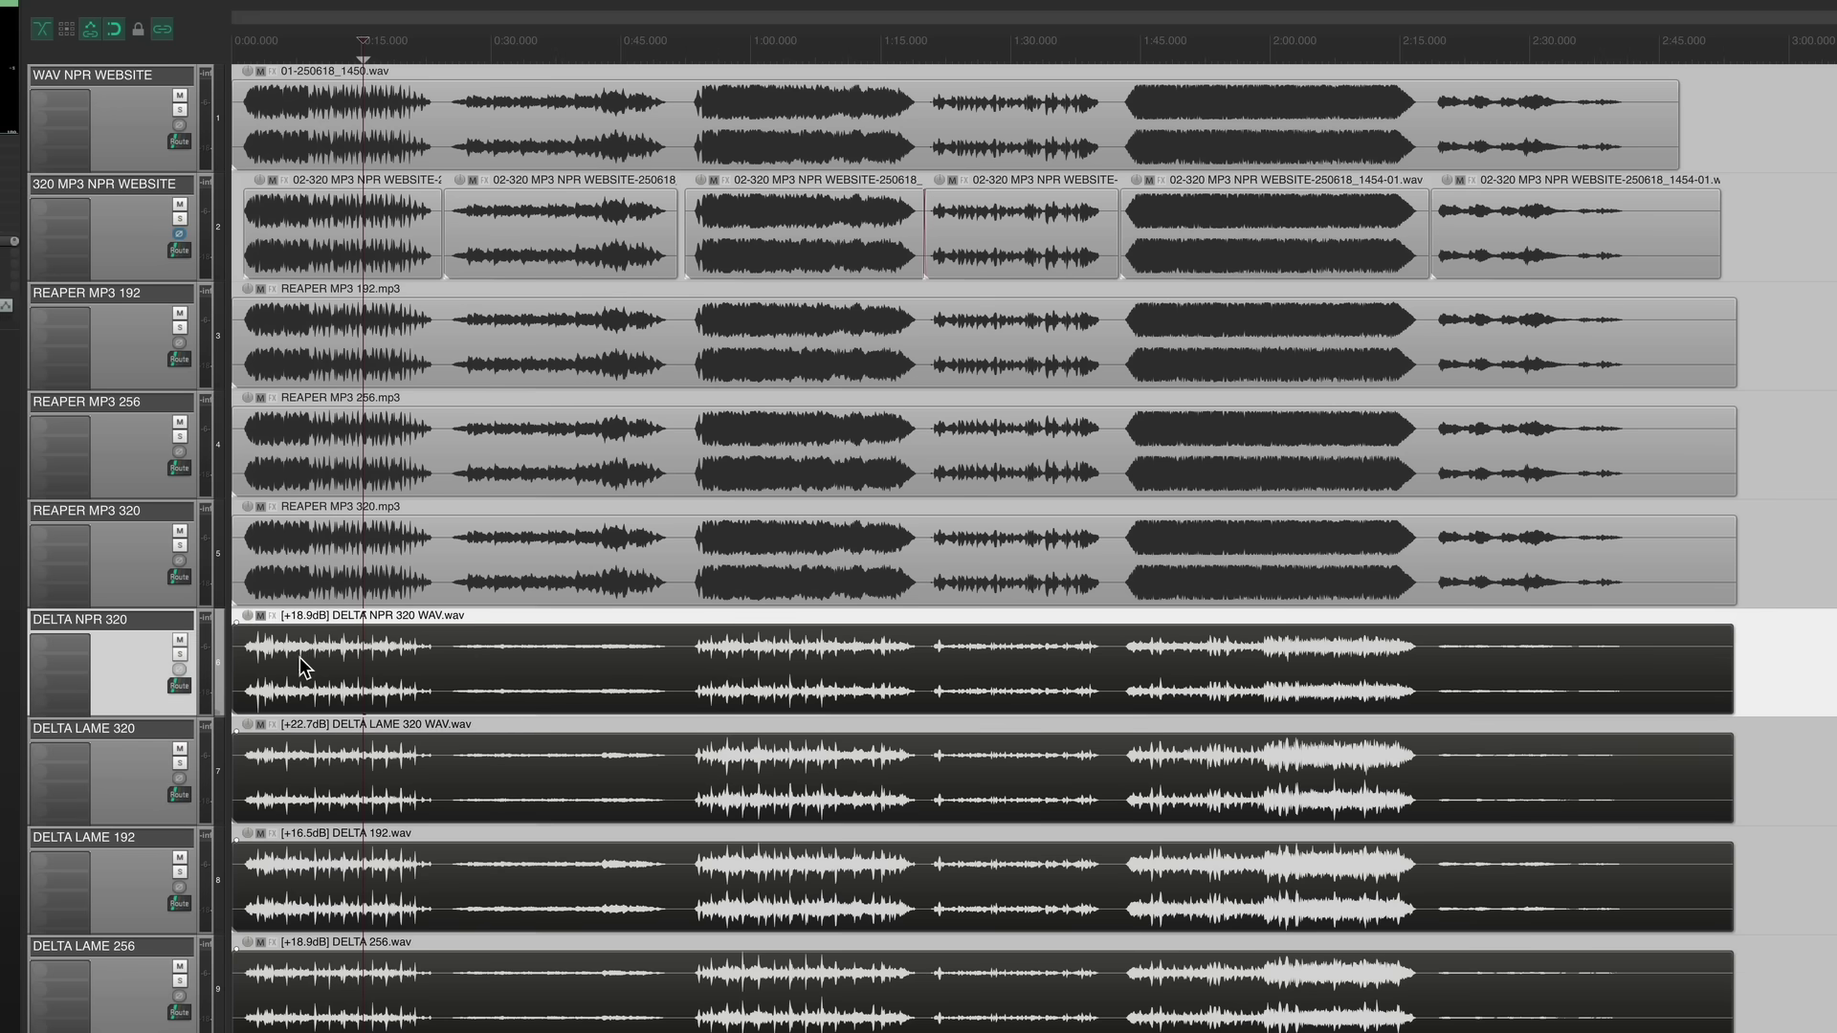
click(140, 778)
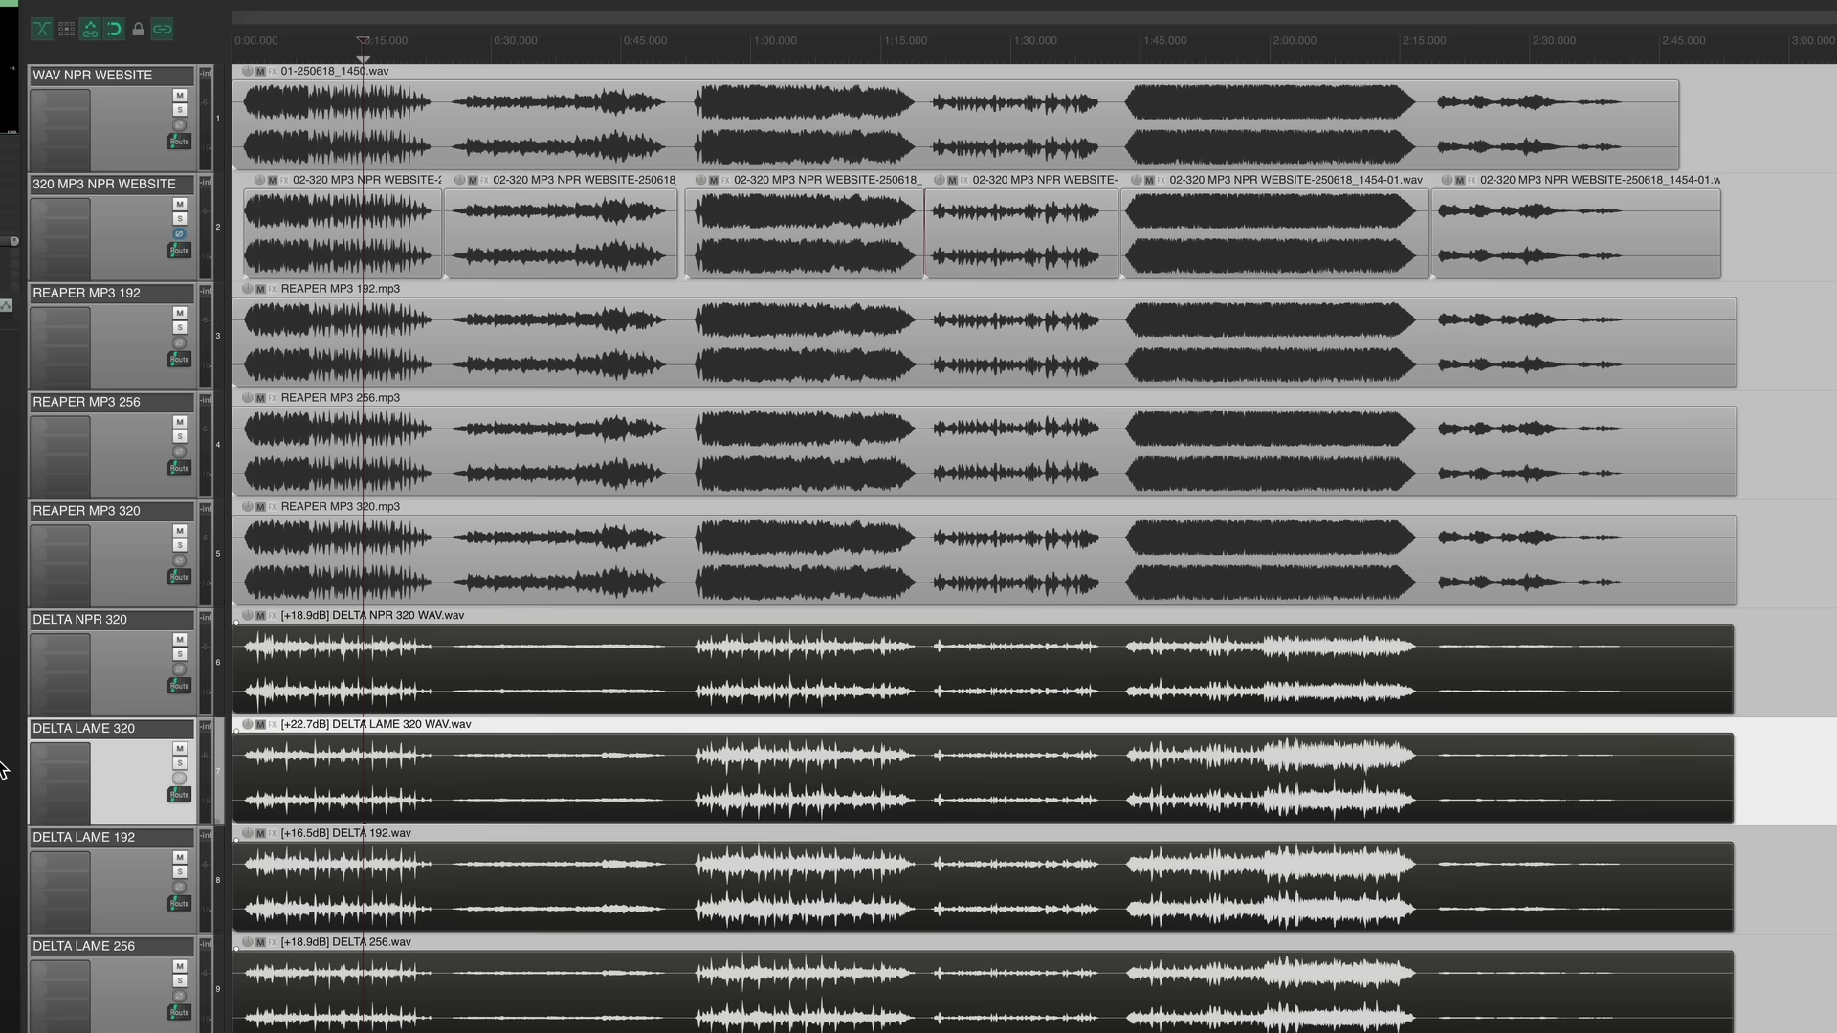
click(357, 765)
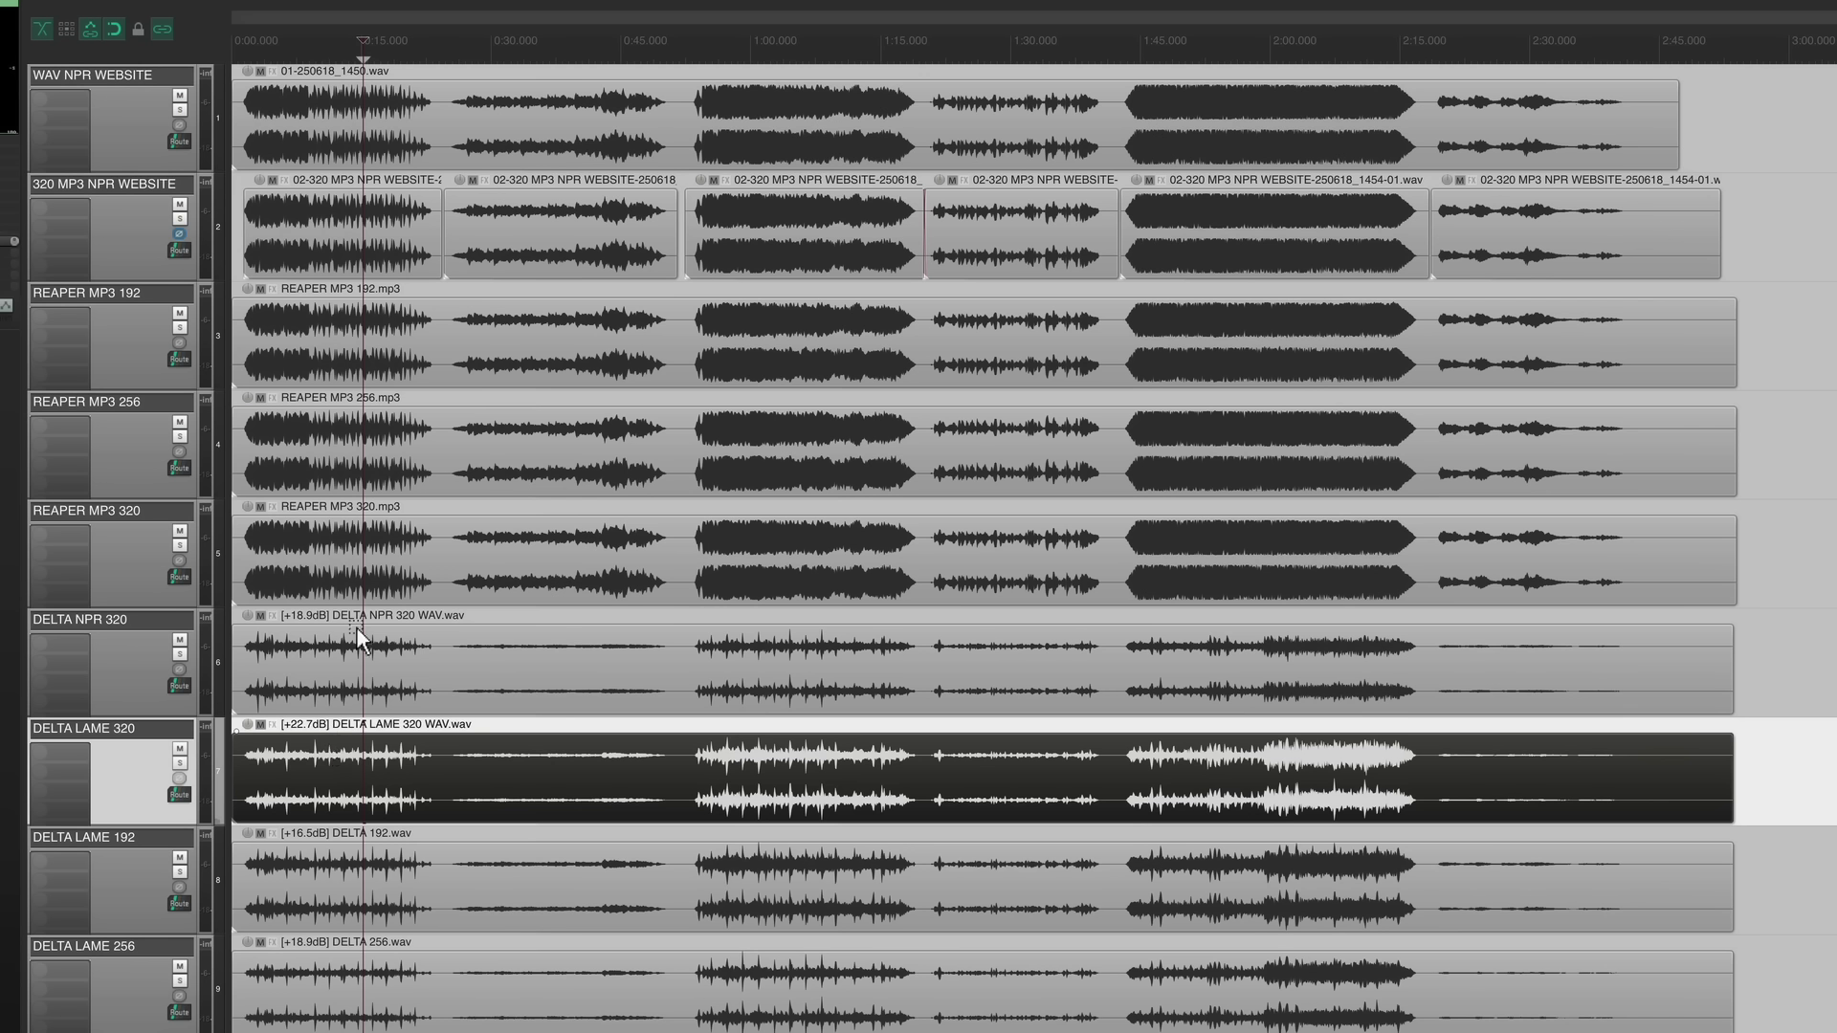
- Compare the DELTA items' normalized gains: +18.9, +22.7, +16.5 and +18.9 dB
click(349, 678)
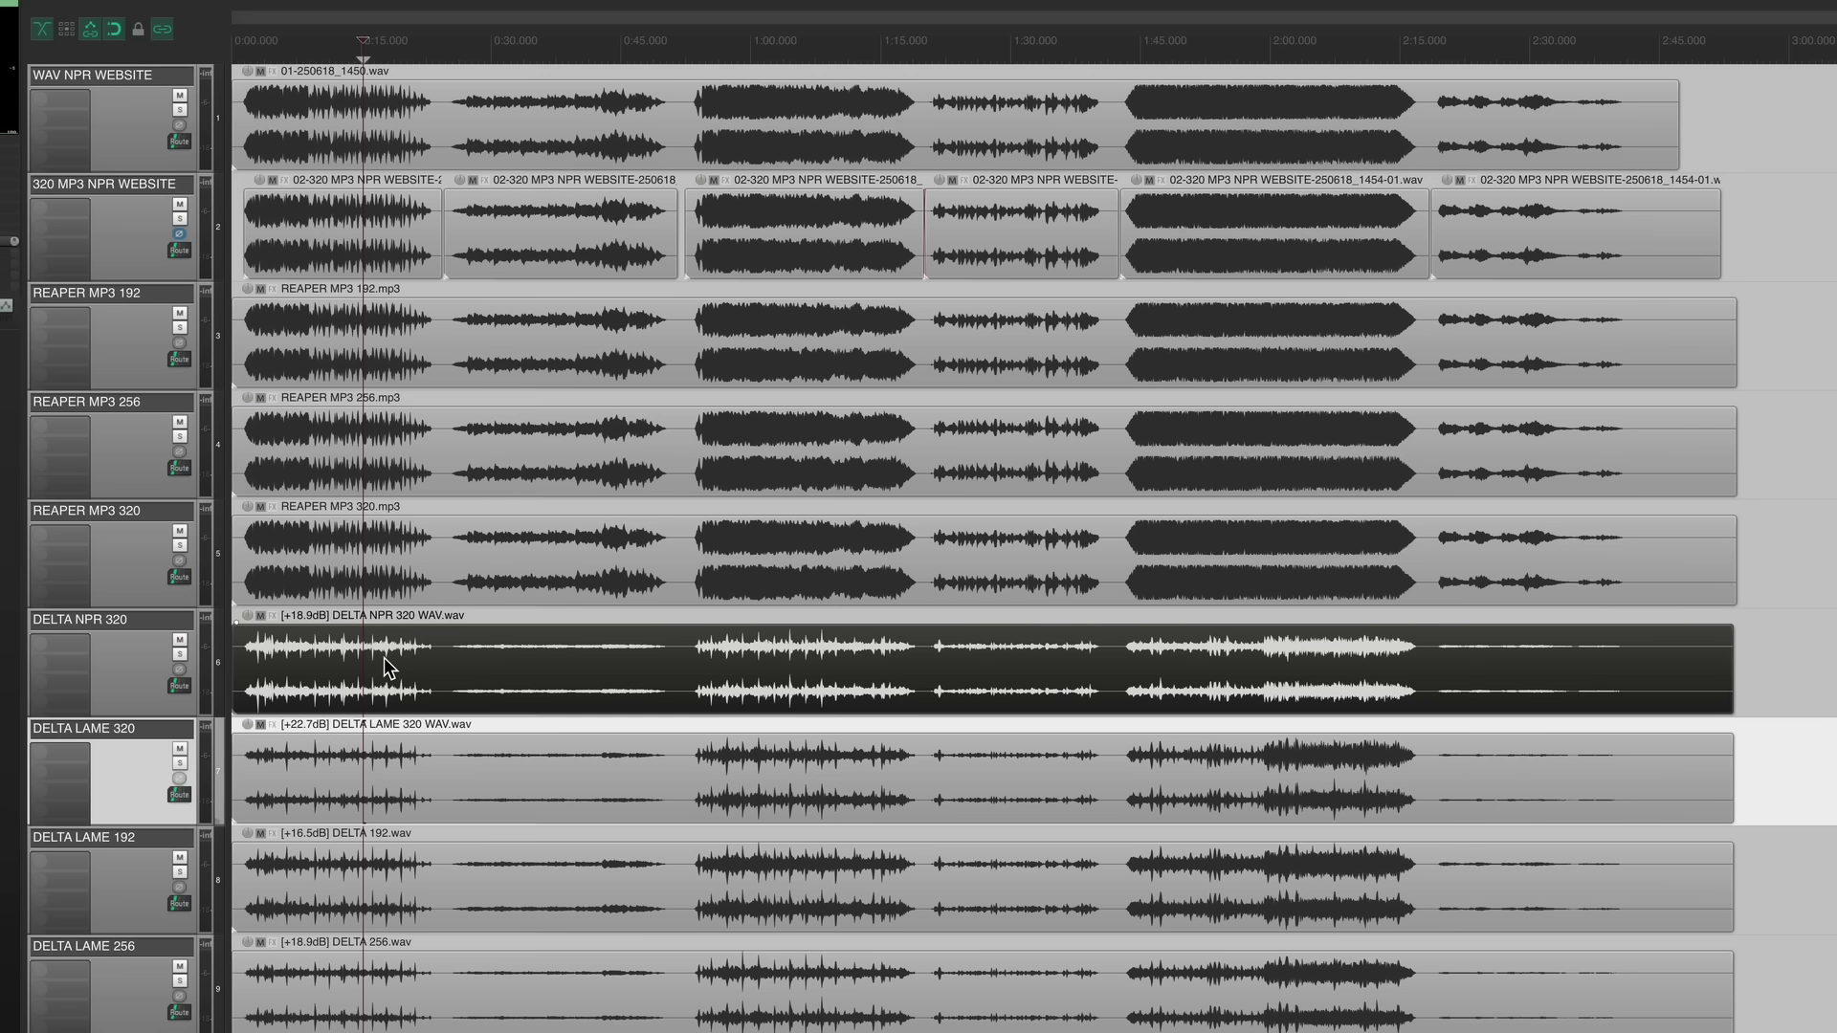
click(312, 779)
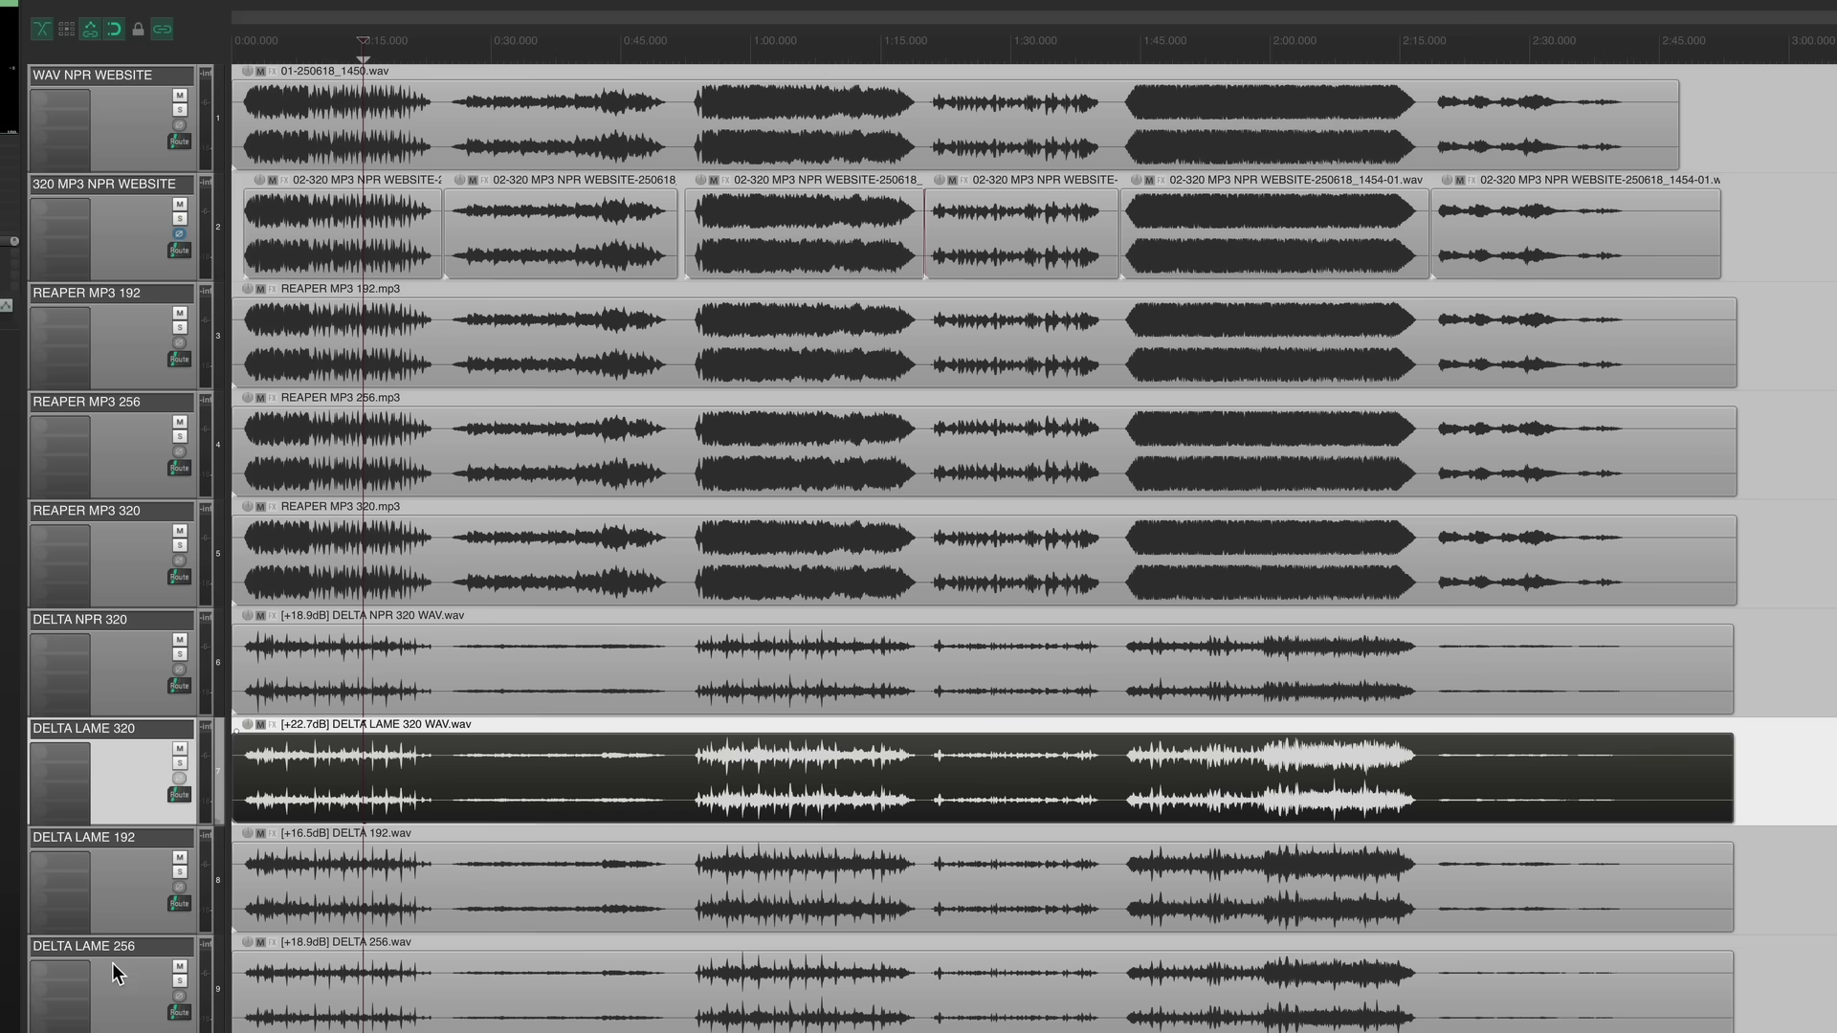
click(331, 995)
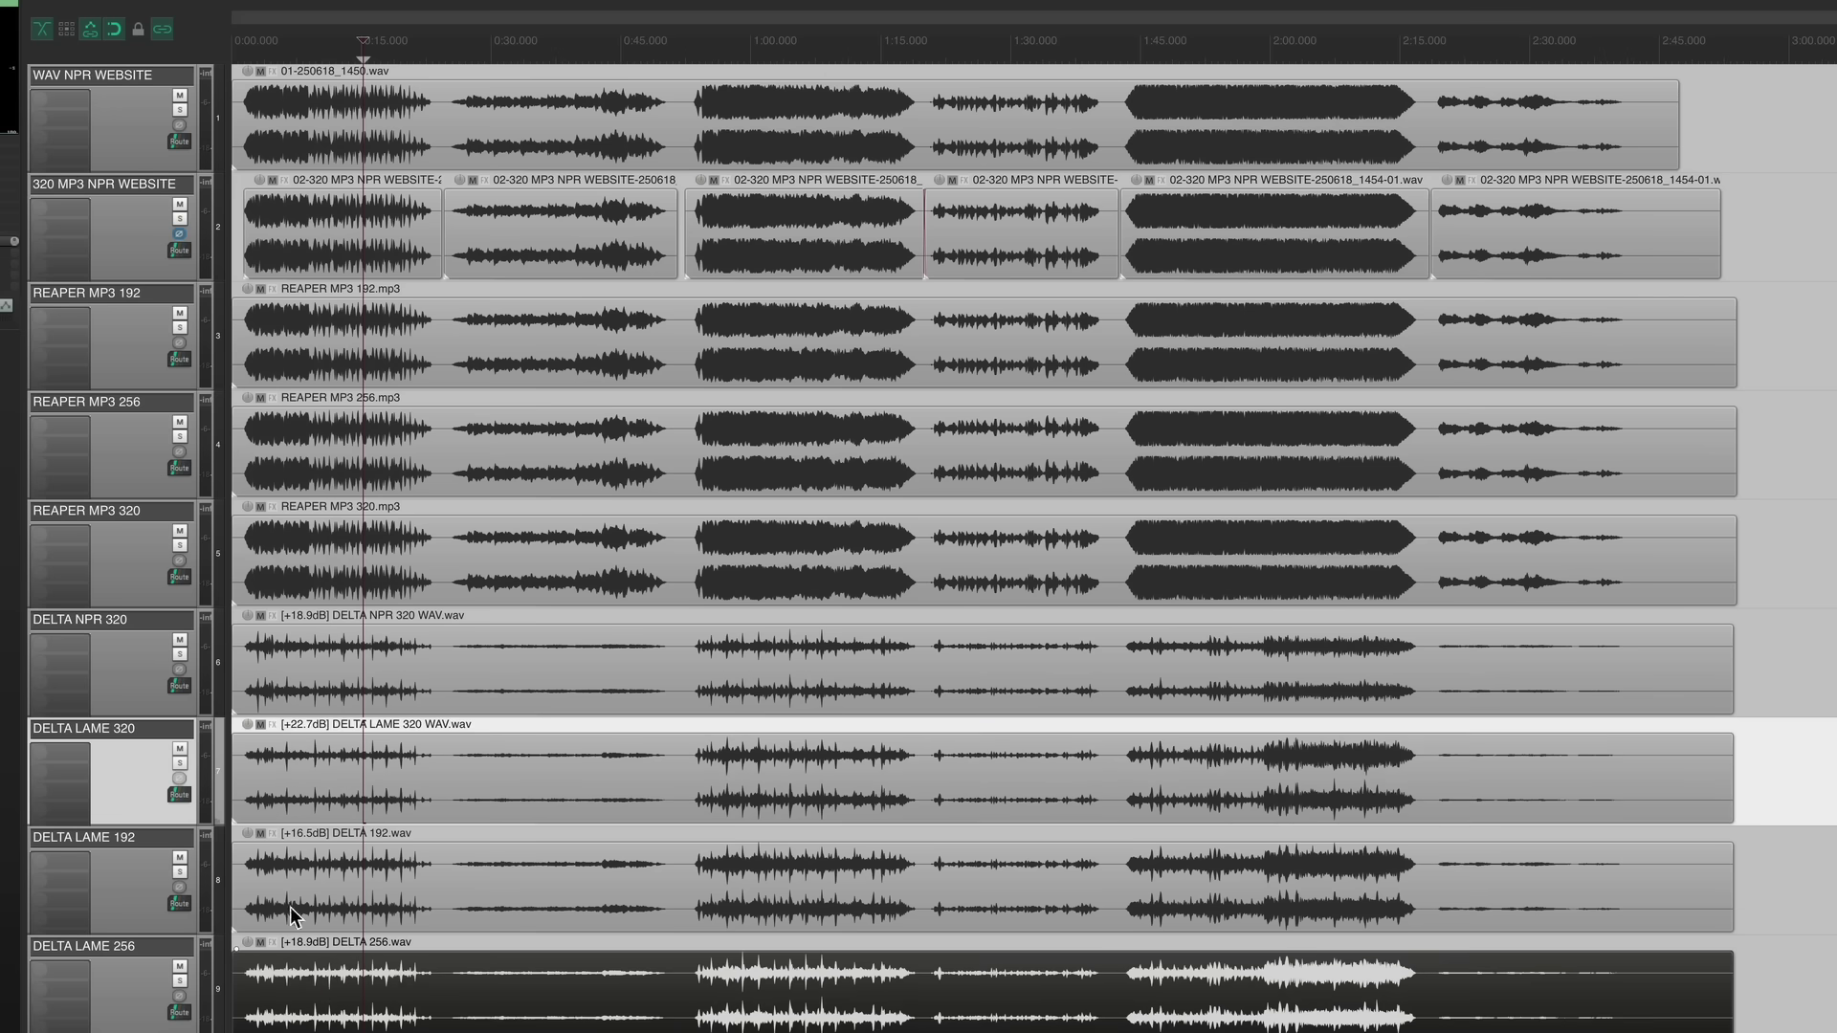
click(442, 903)
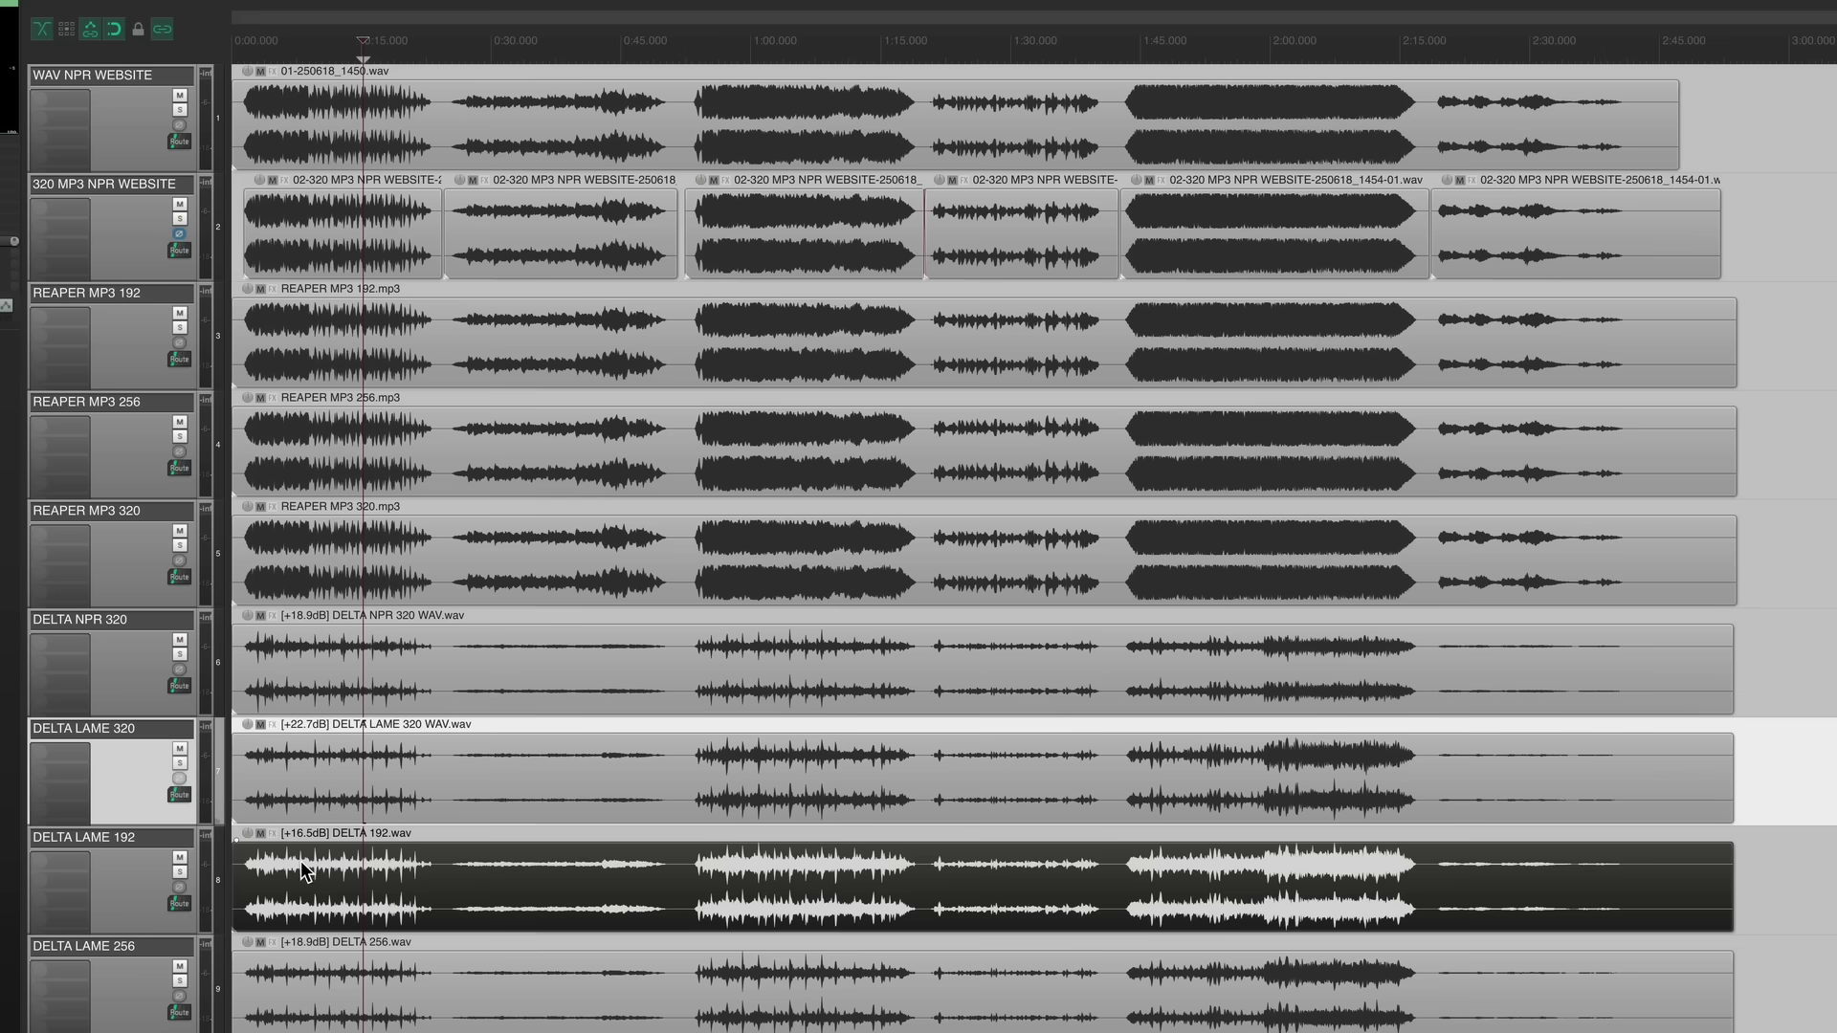
click(333, 773)
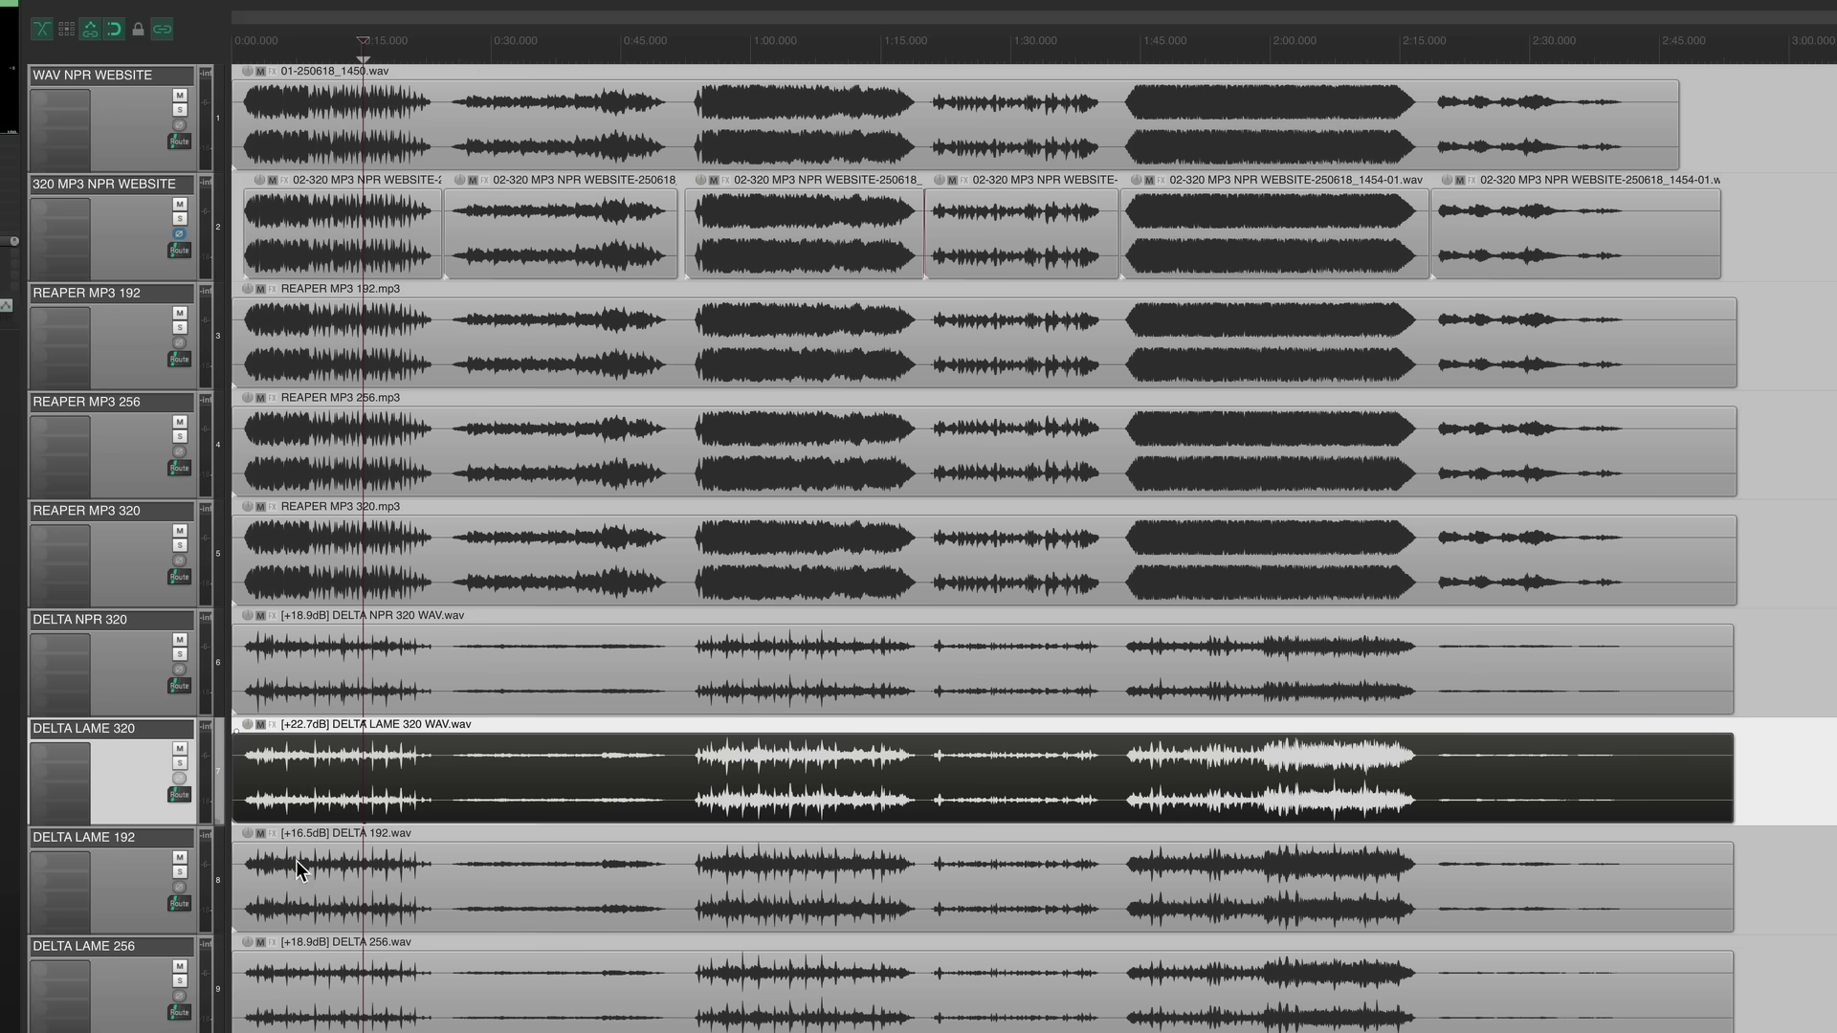
click(327, 911)
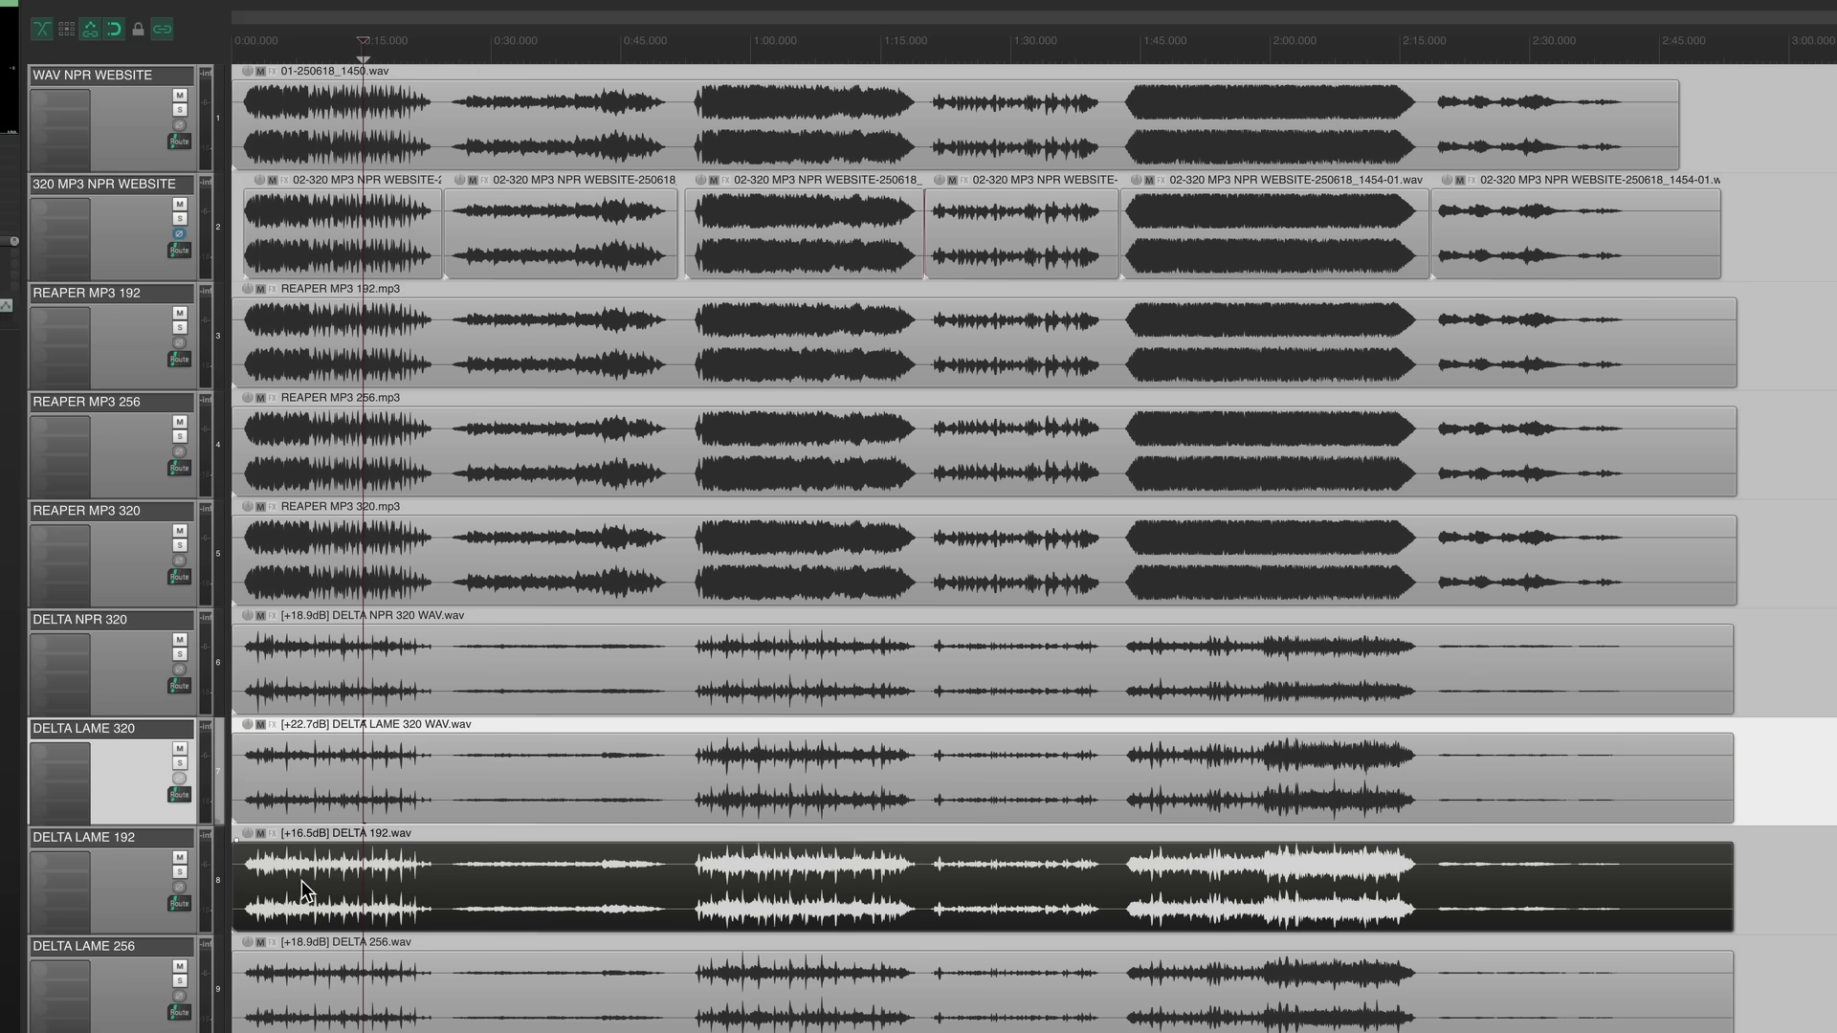
click(339, 669)
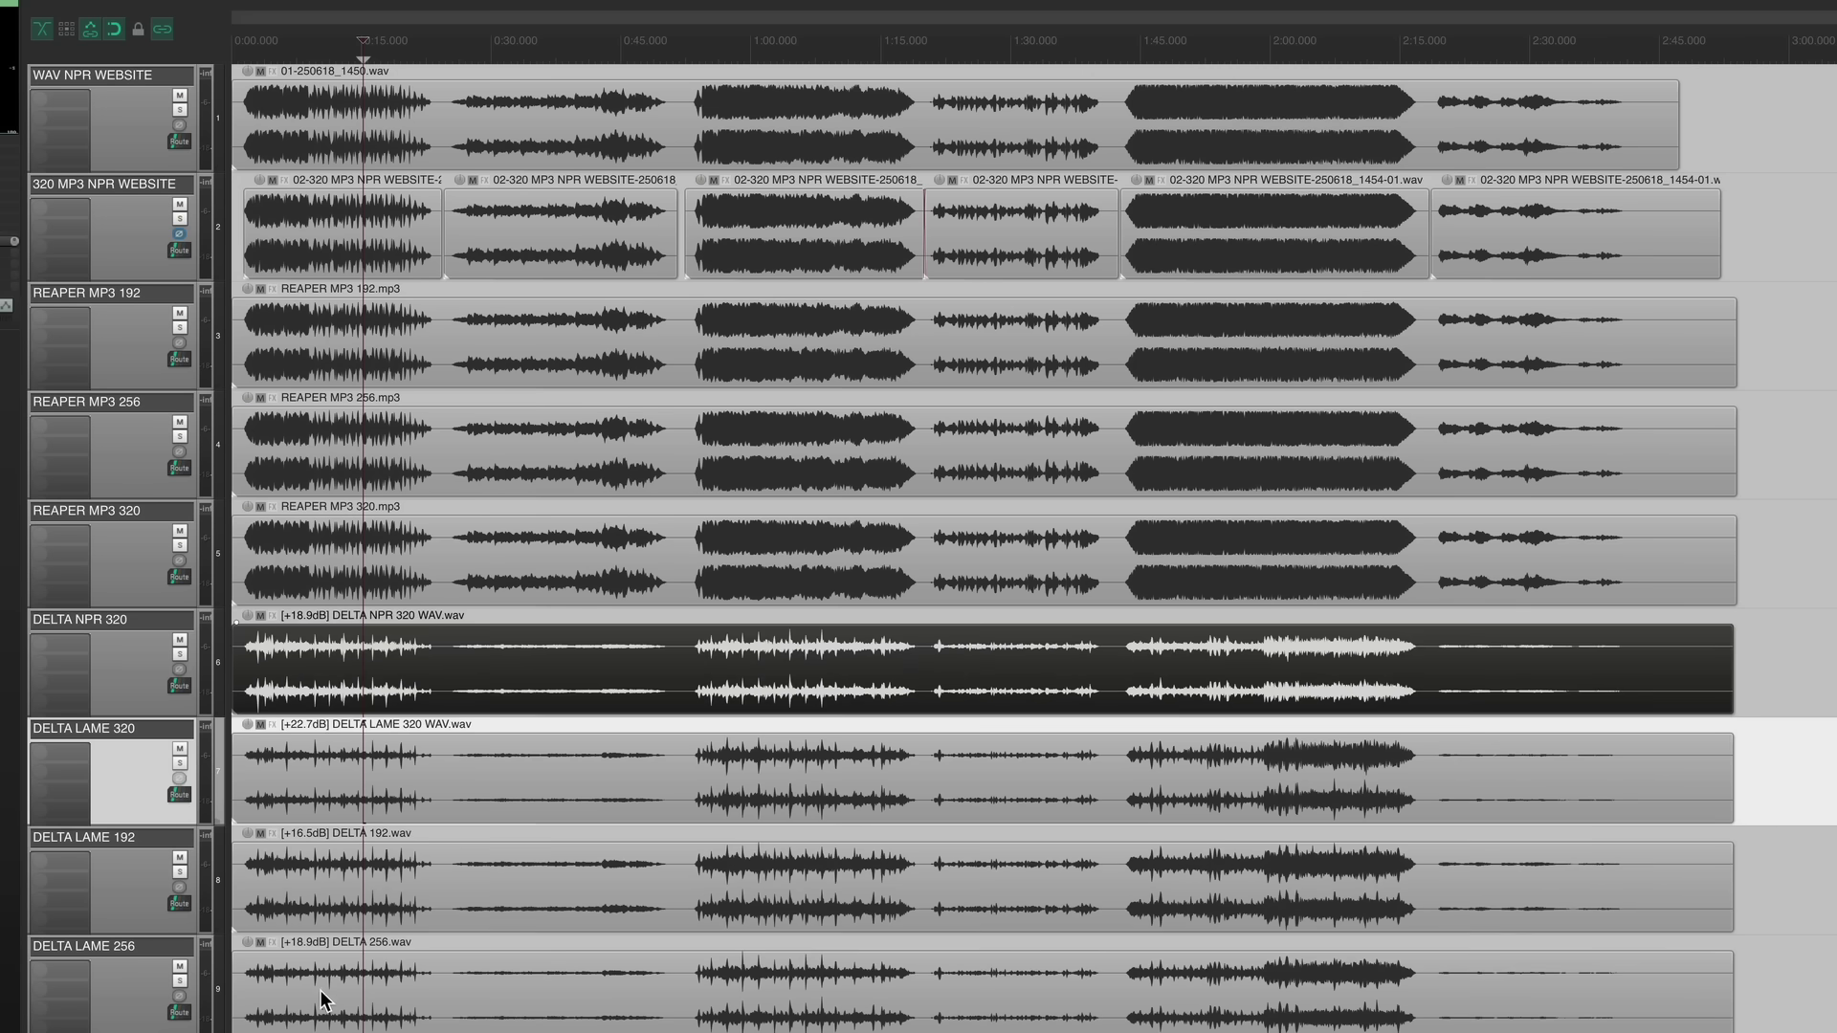
click(361, 1000)
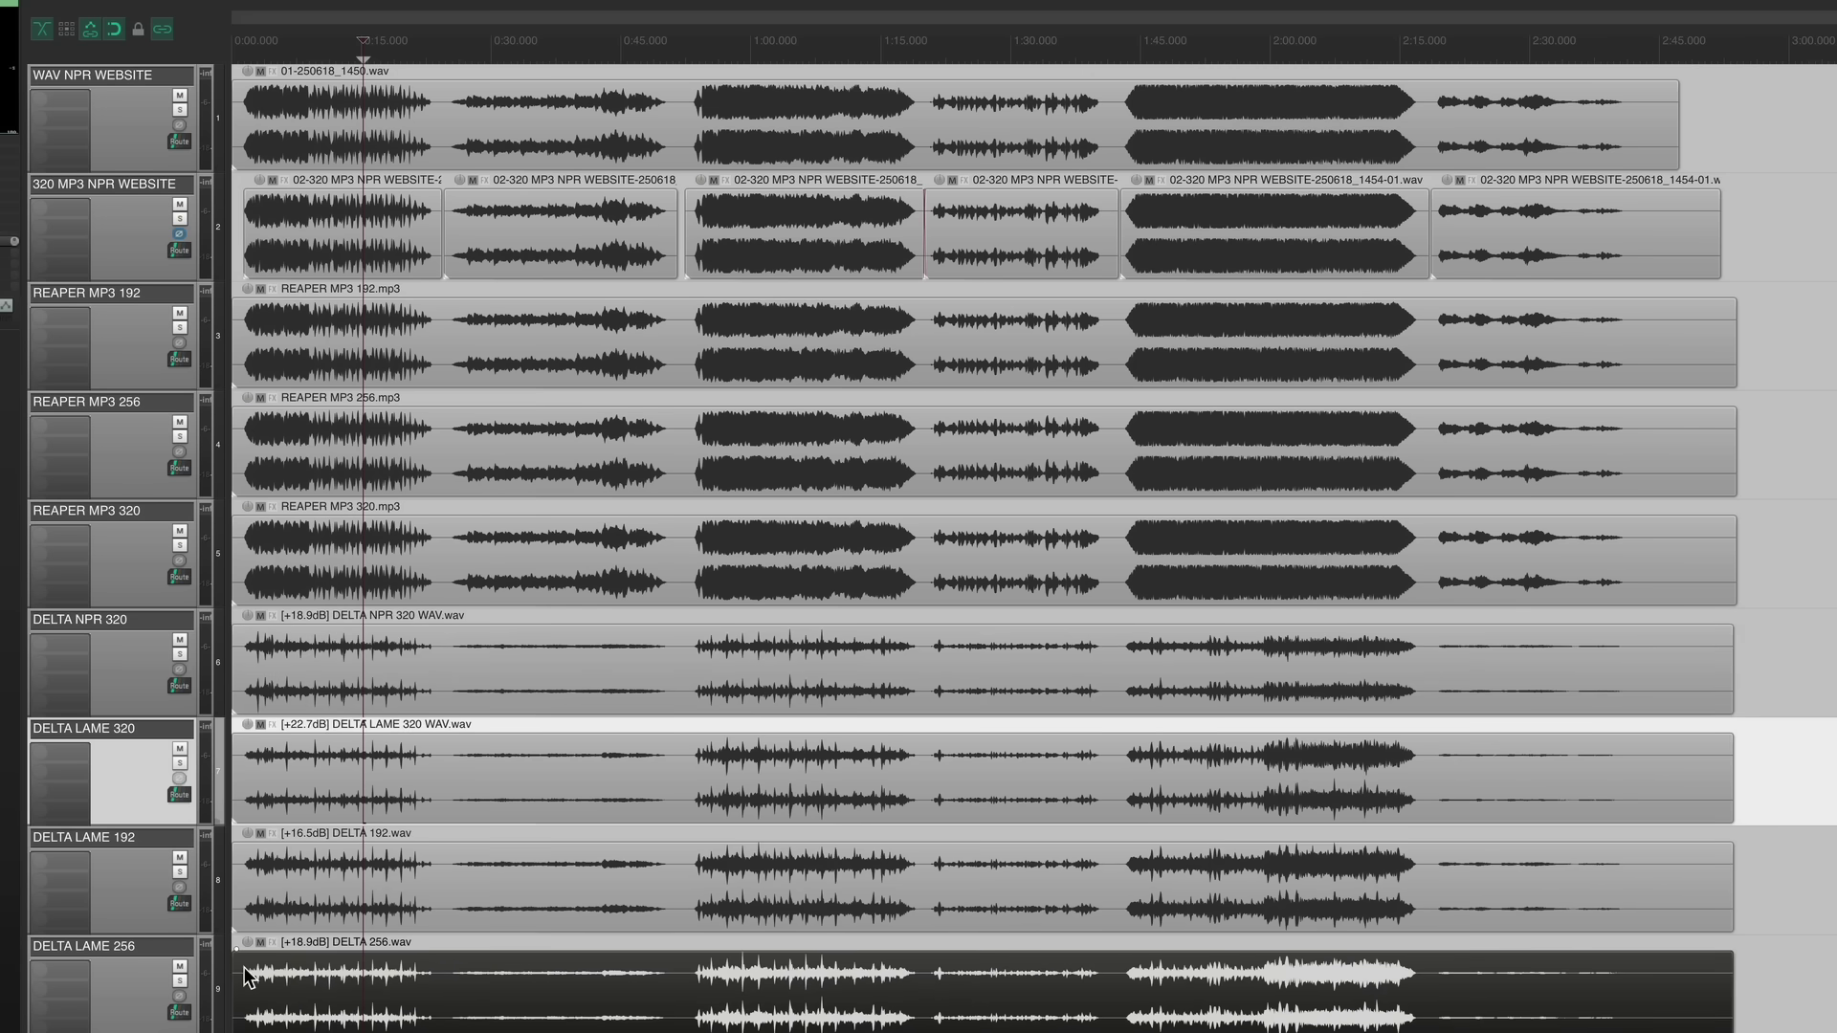
click(115, 953)
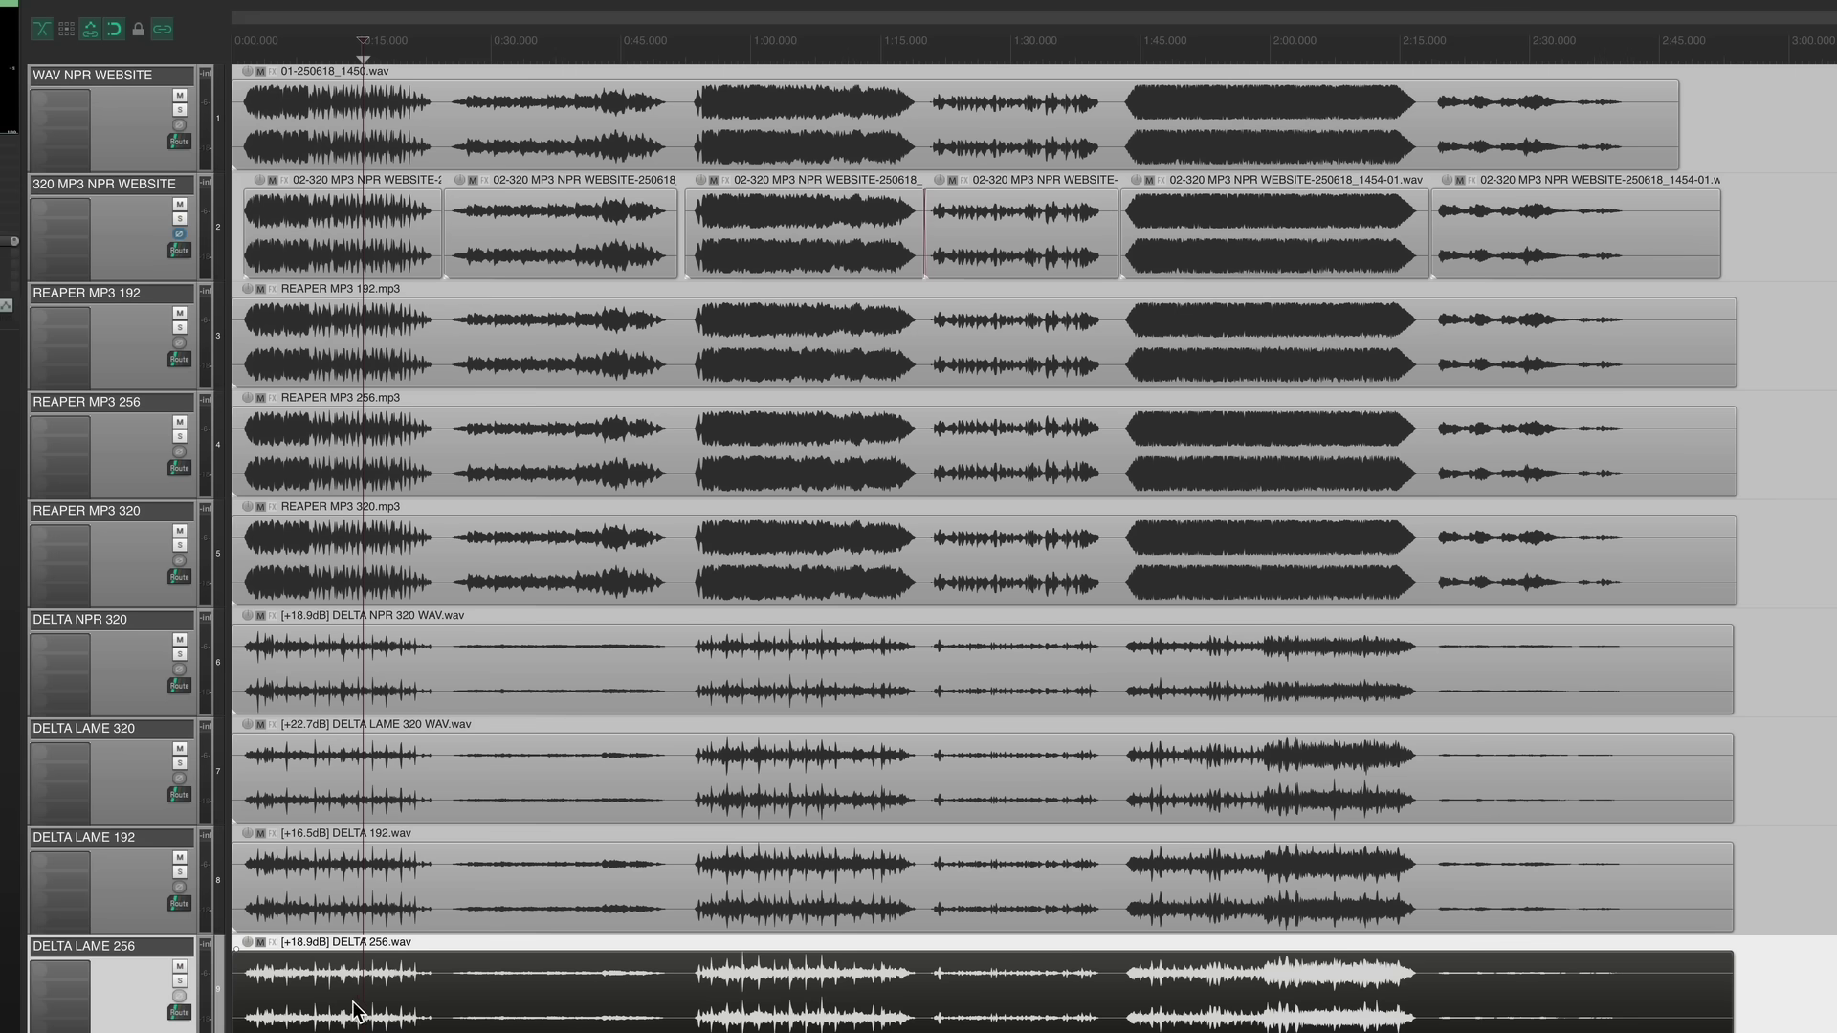
click(439, 985)
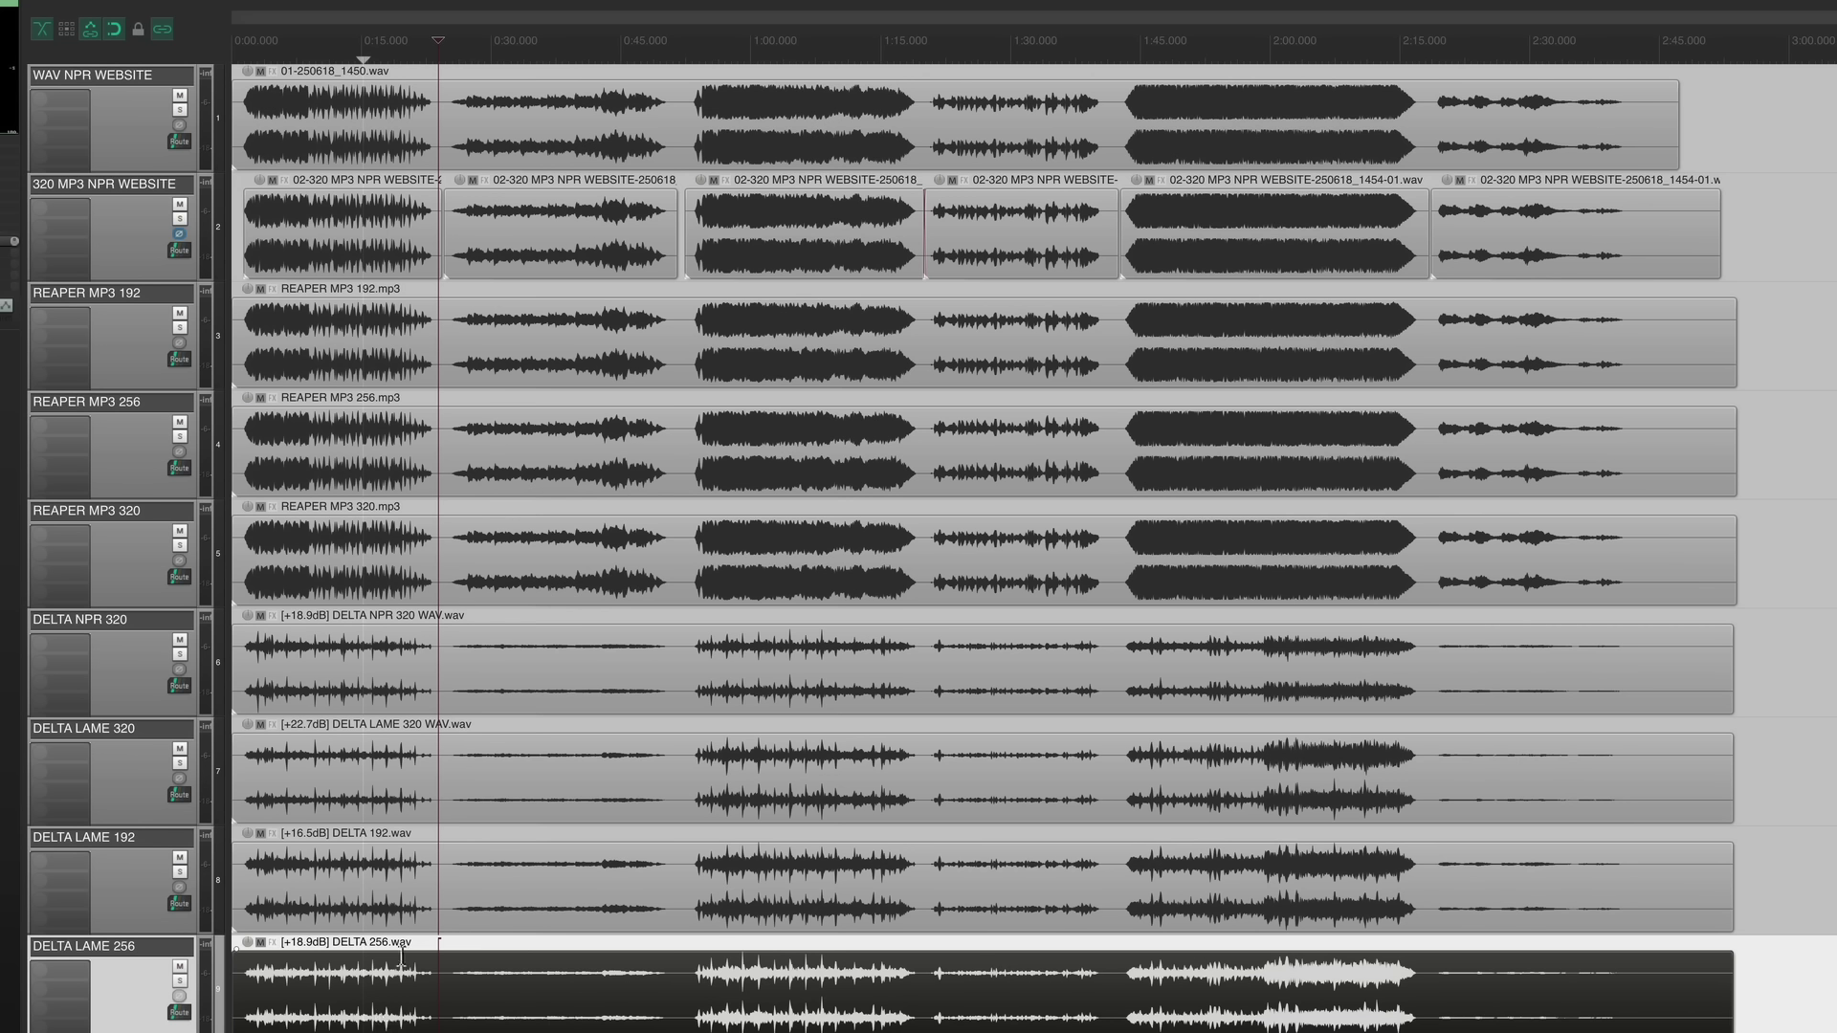
- Reset the four DELTA items' volume to 0.00 dB in Item Properties, then raise them together to +19 dB
drag(387, 1008, 346, 684)
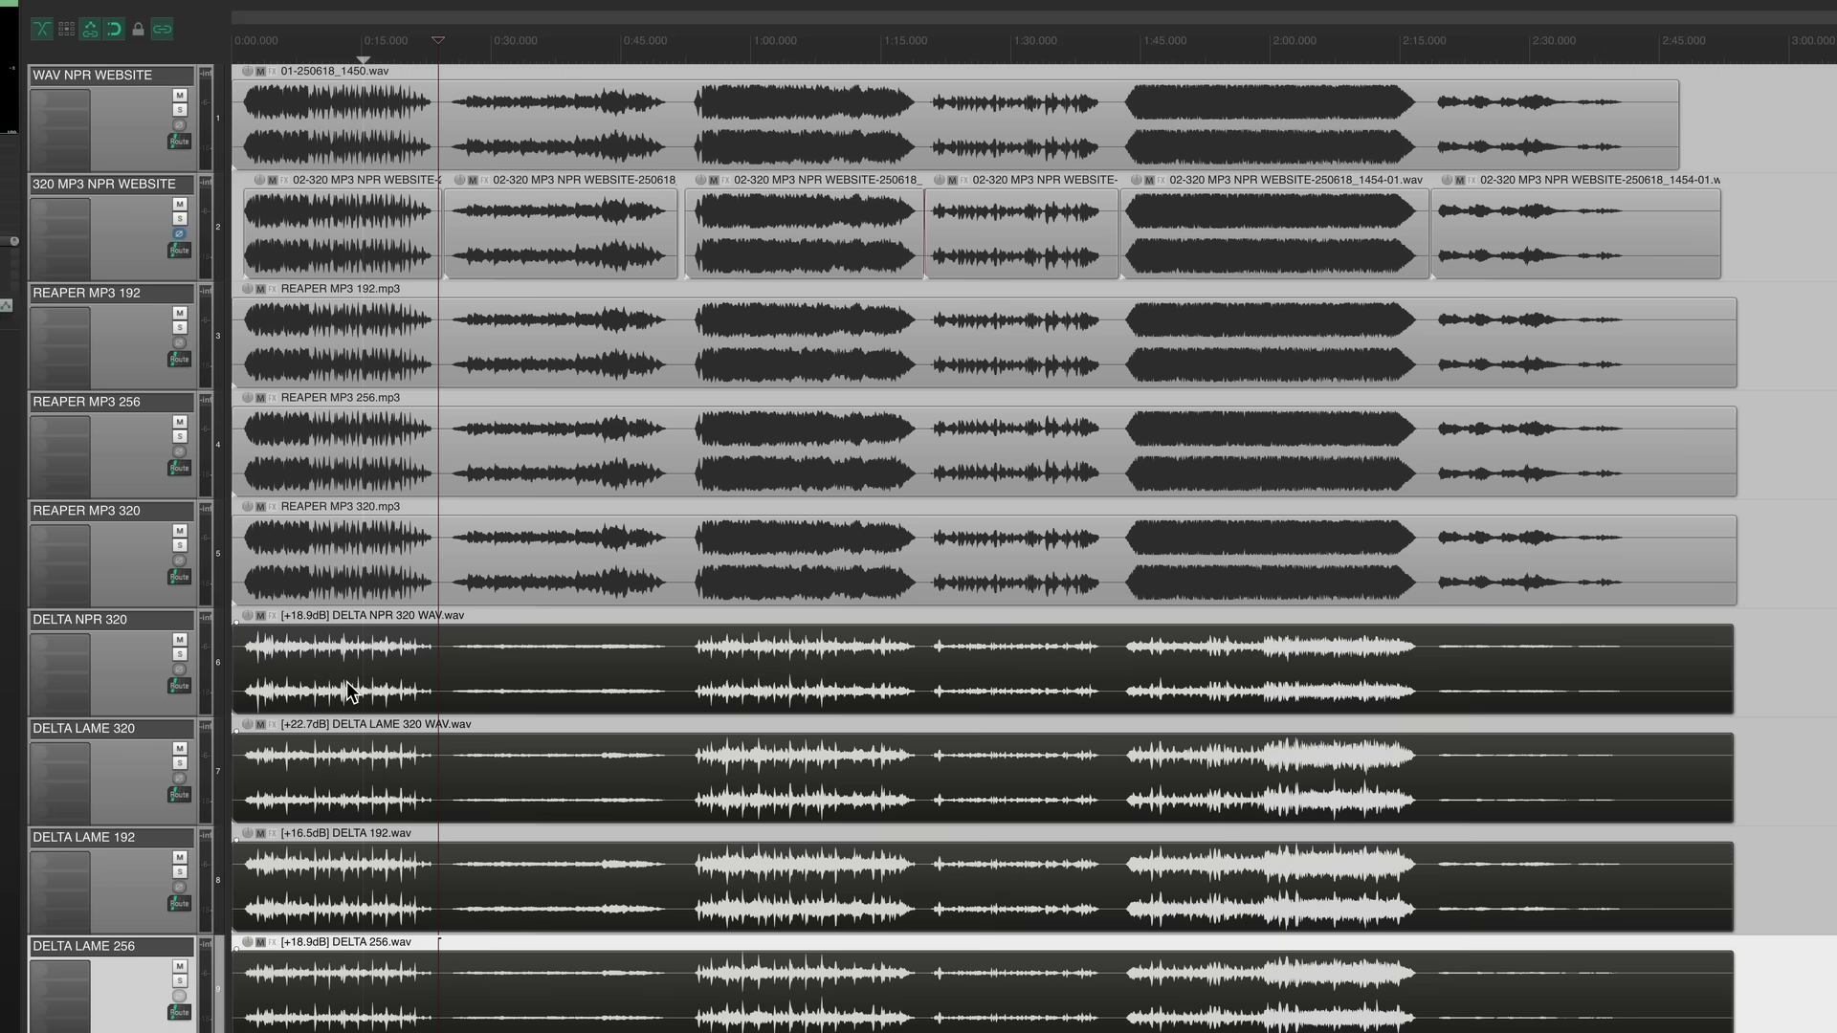
key(F2)
click(1443, 504)
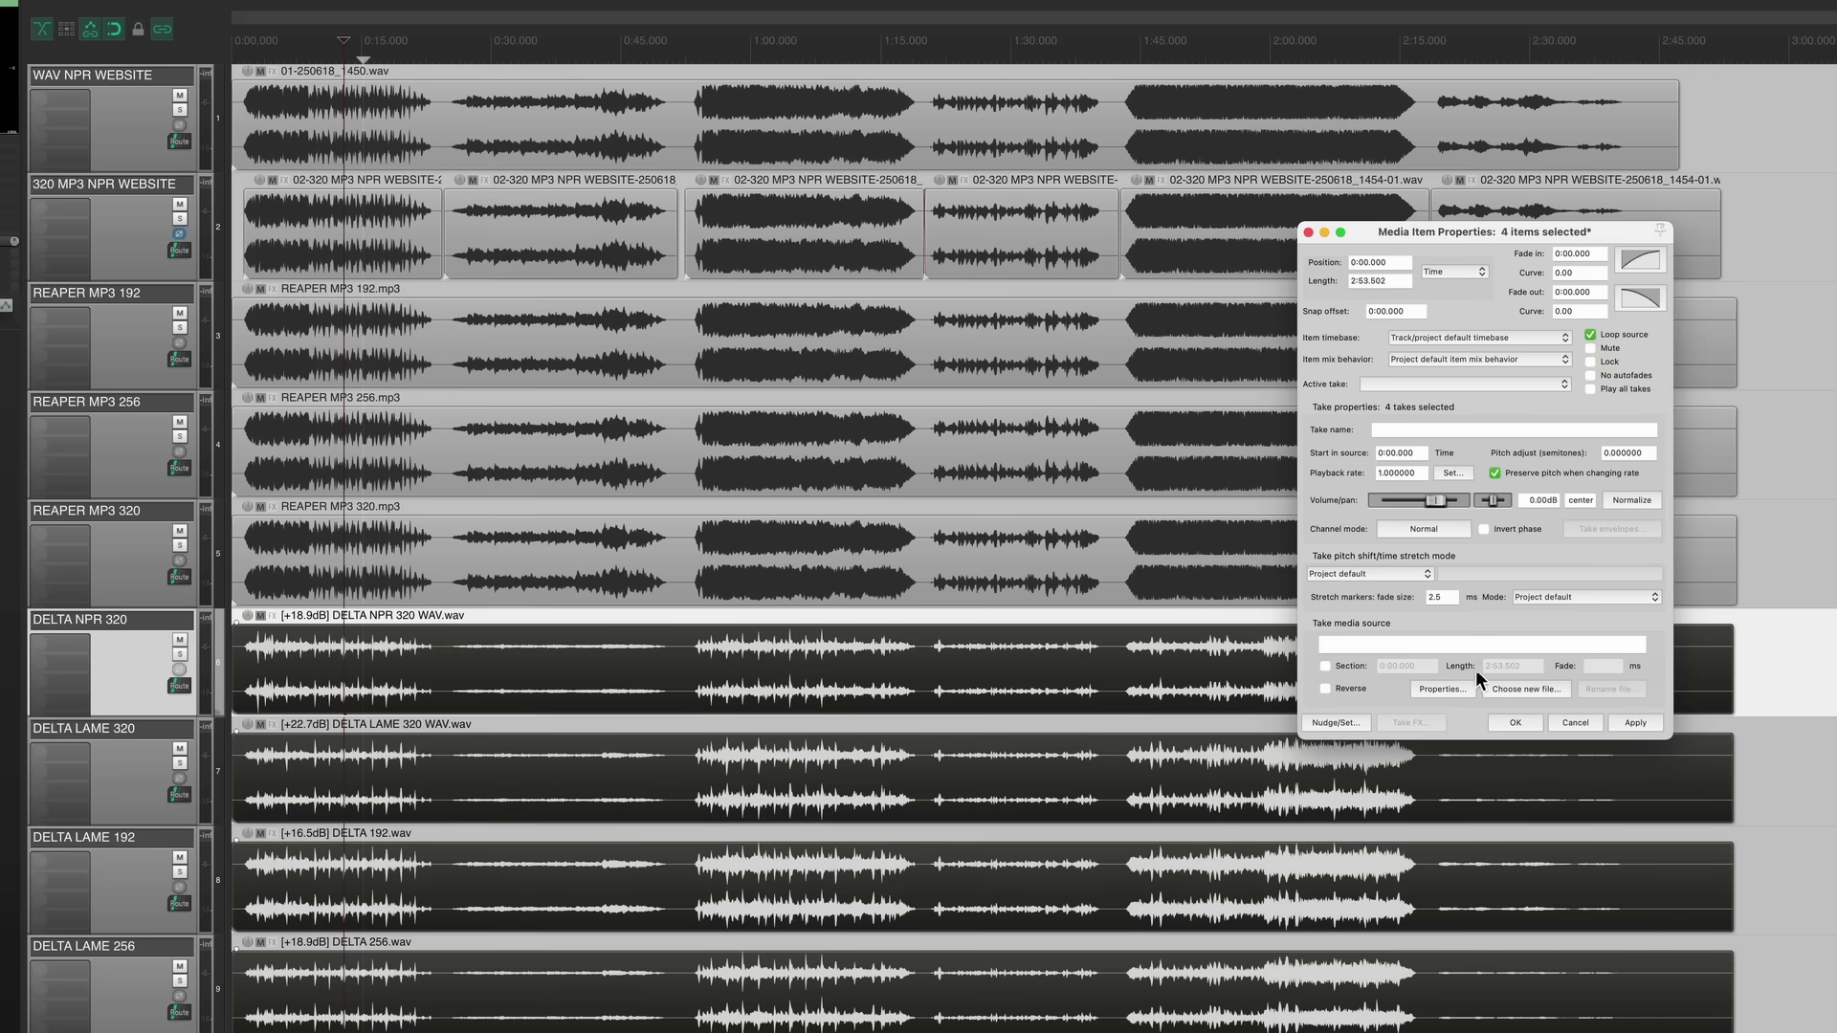
click(1638, 722)
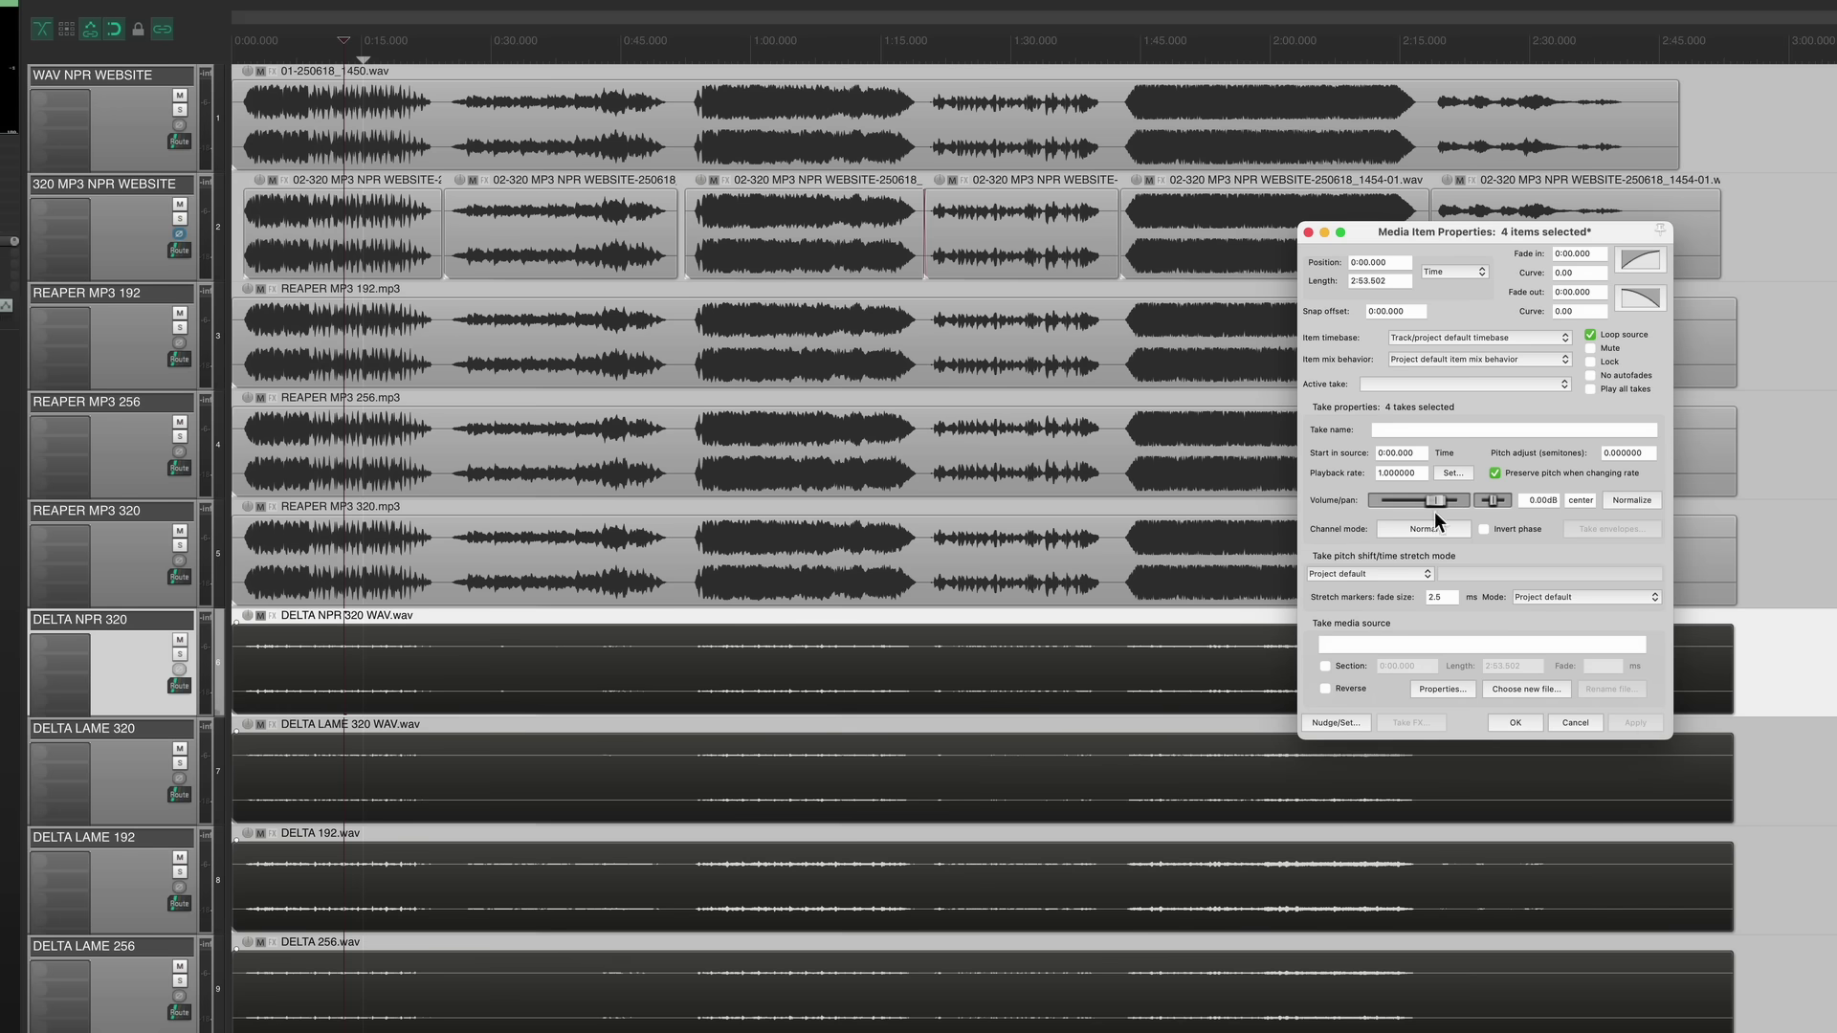
click(1516, 722)
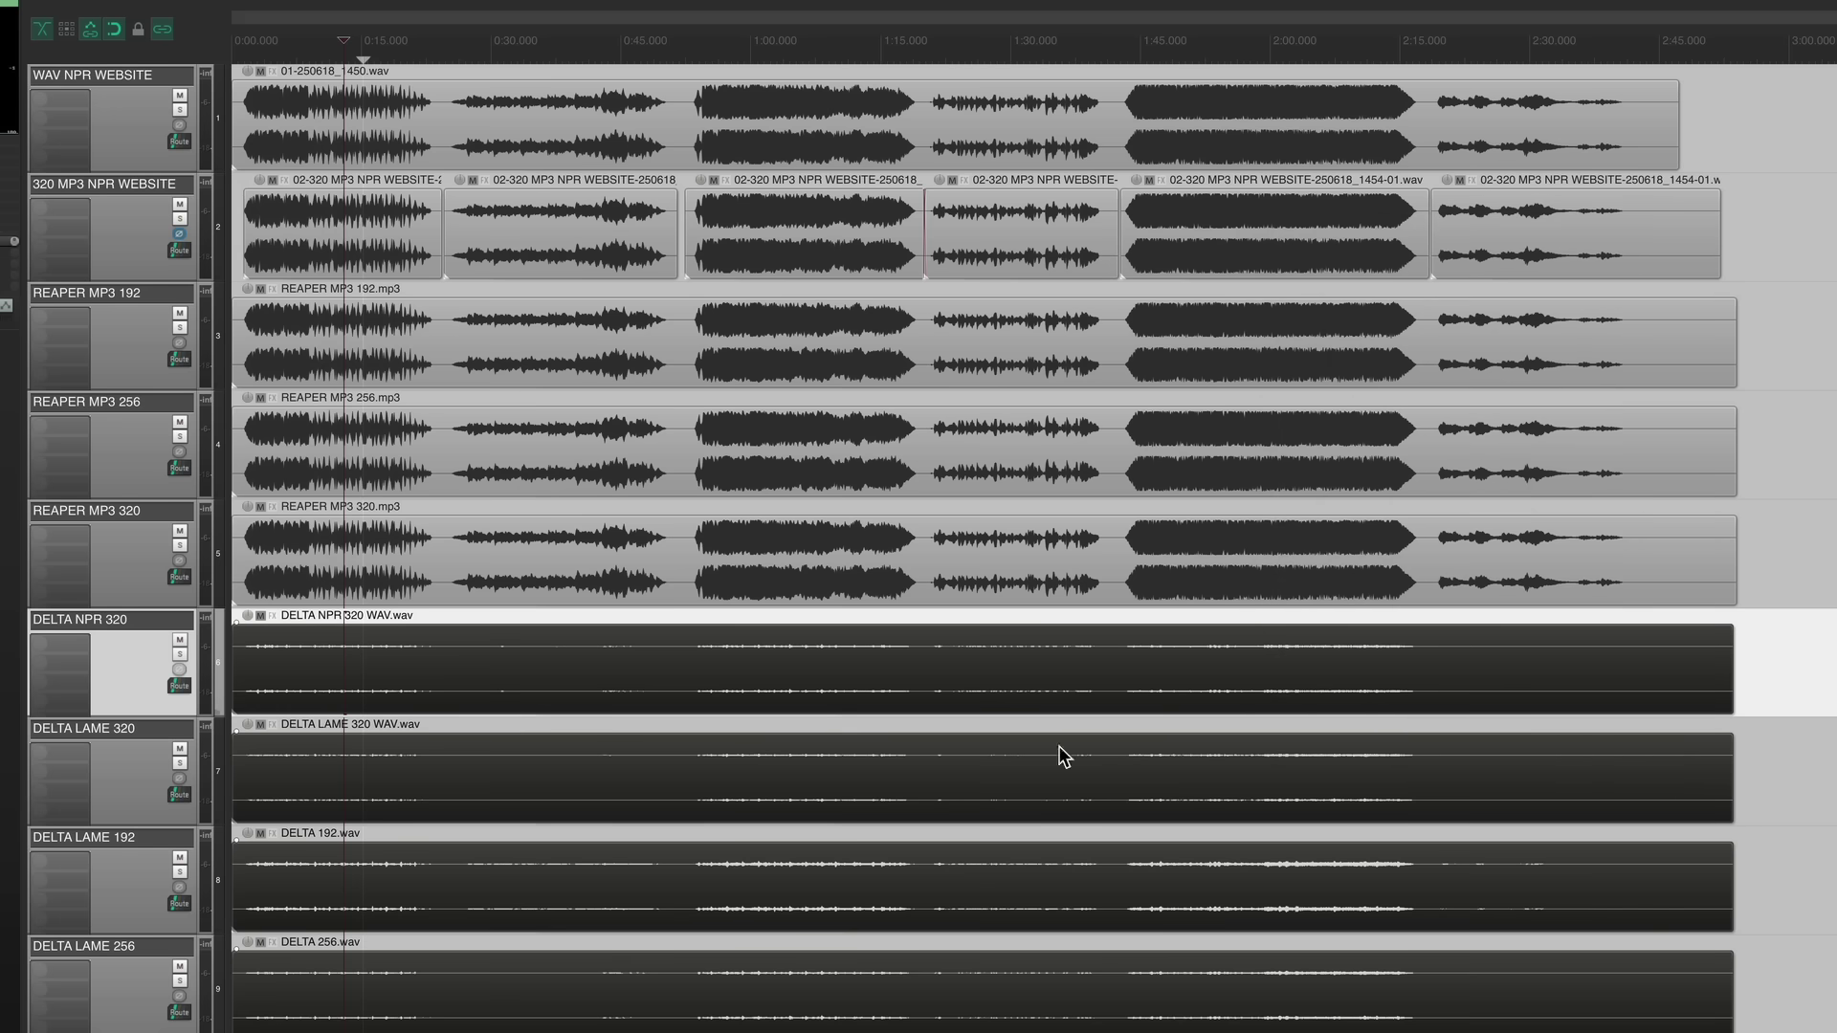
drag(250, 624, 265, 463)
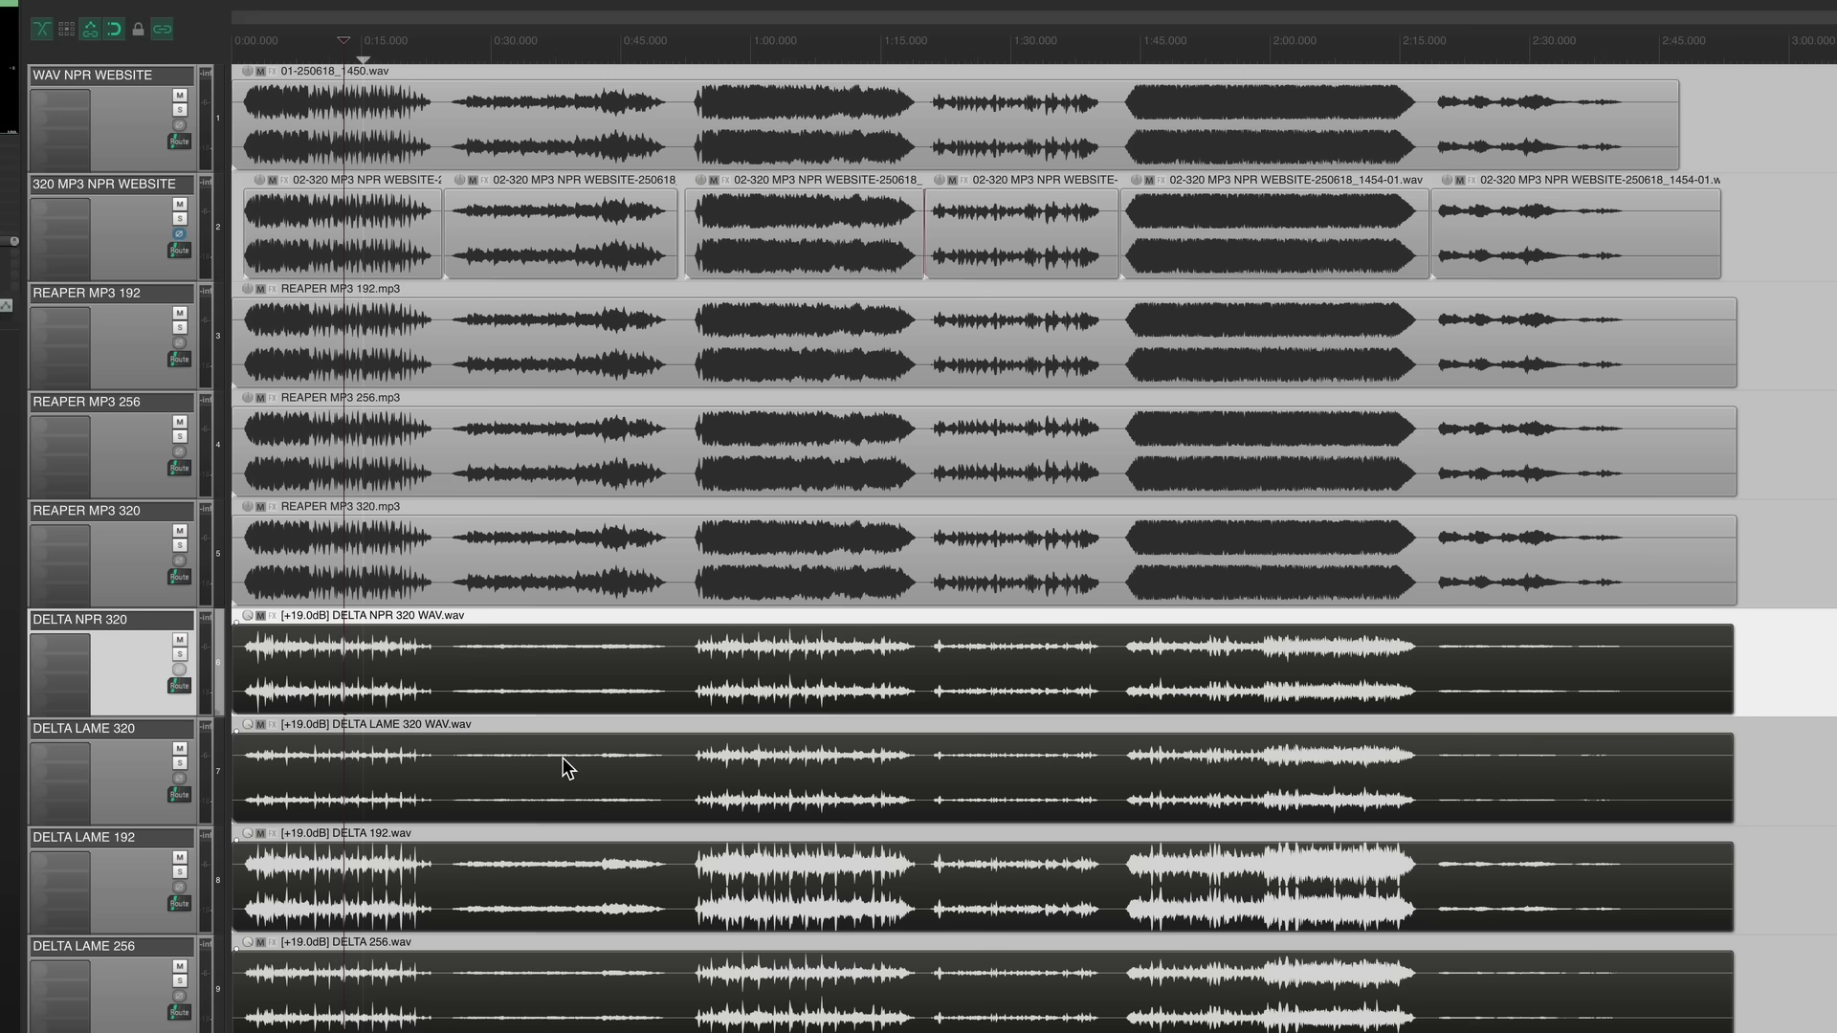
- Solo DELTA LAME 320 and play its difference signal from the chosen start point
click(504, 778)
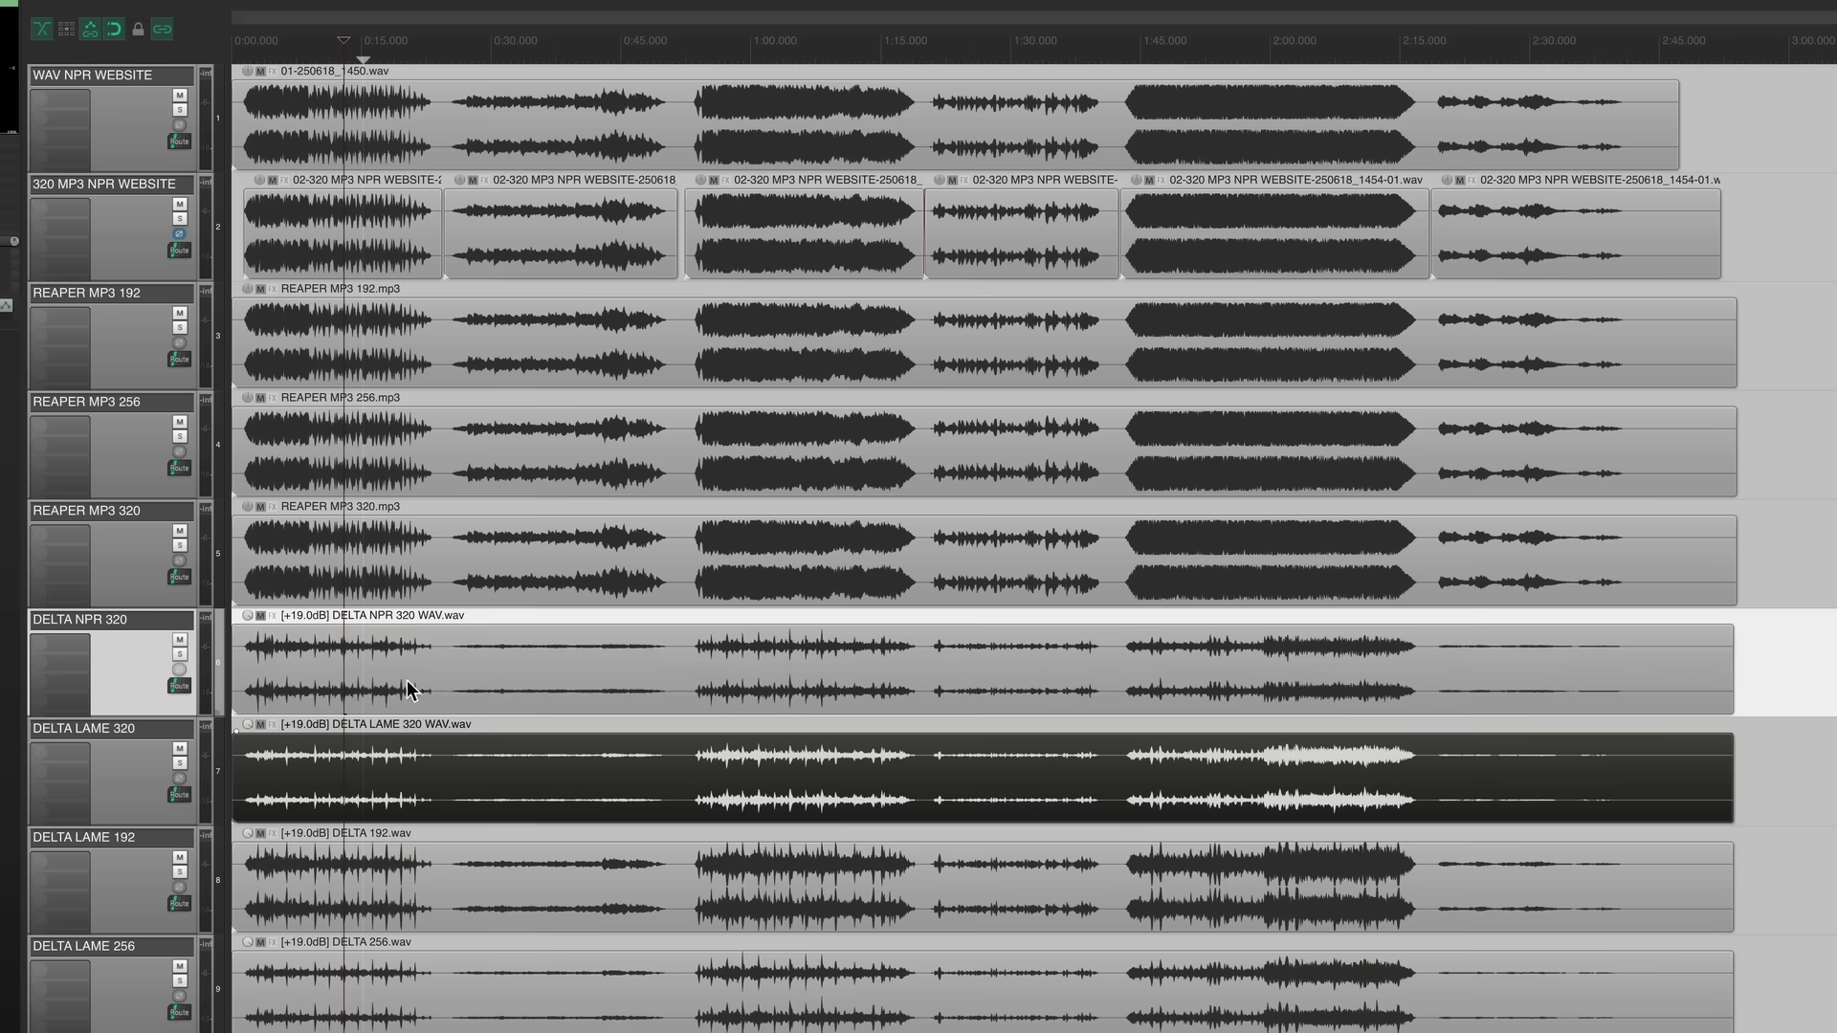
click(639, 676)
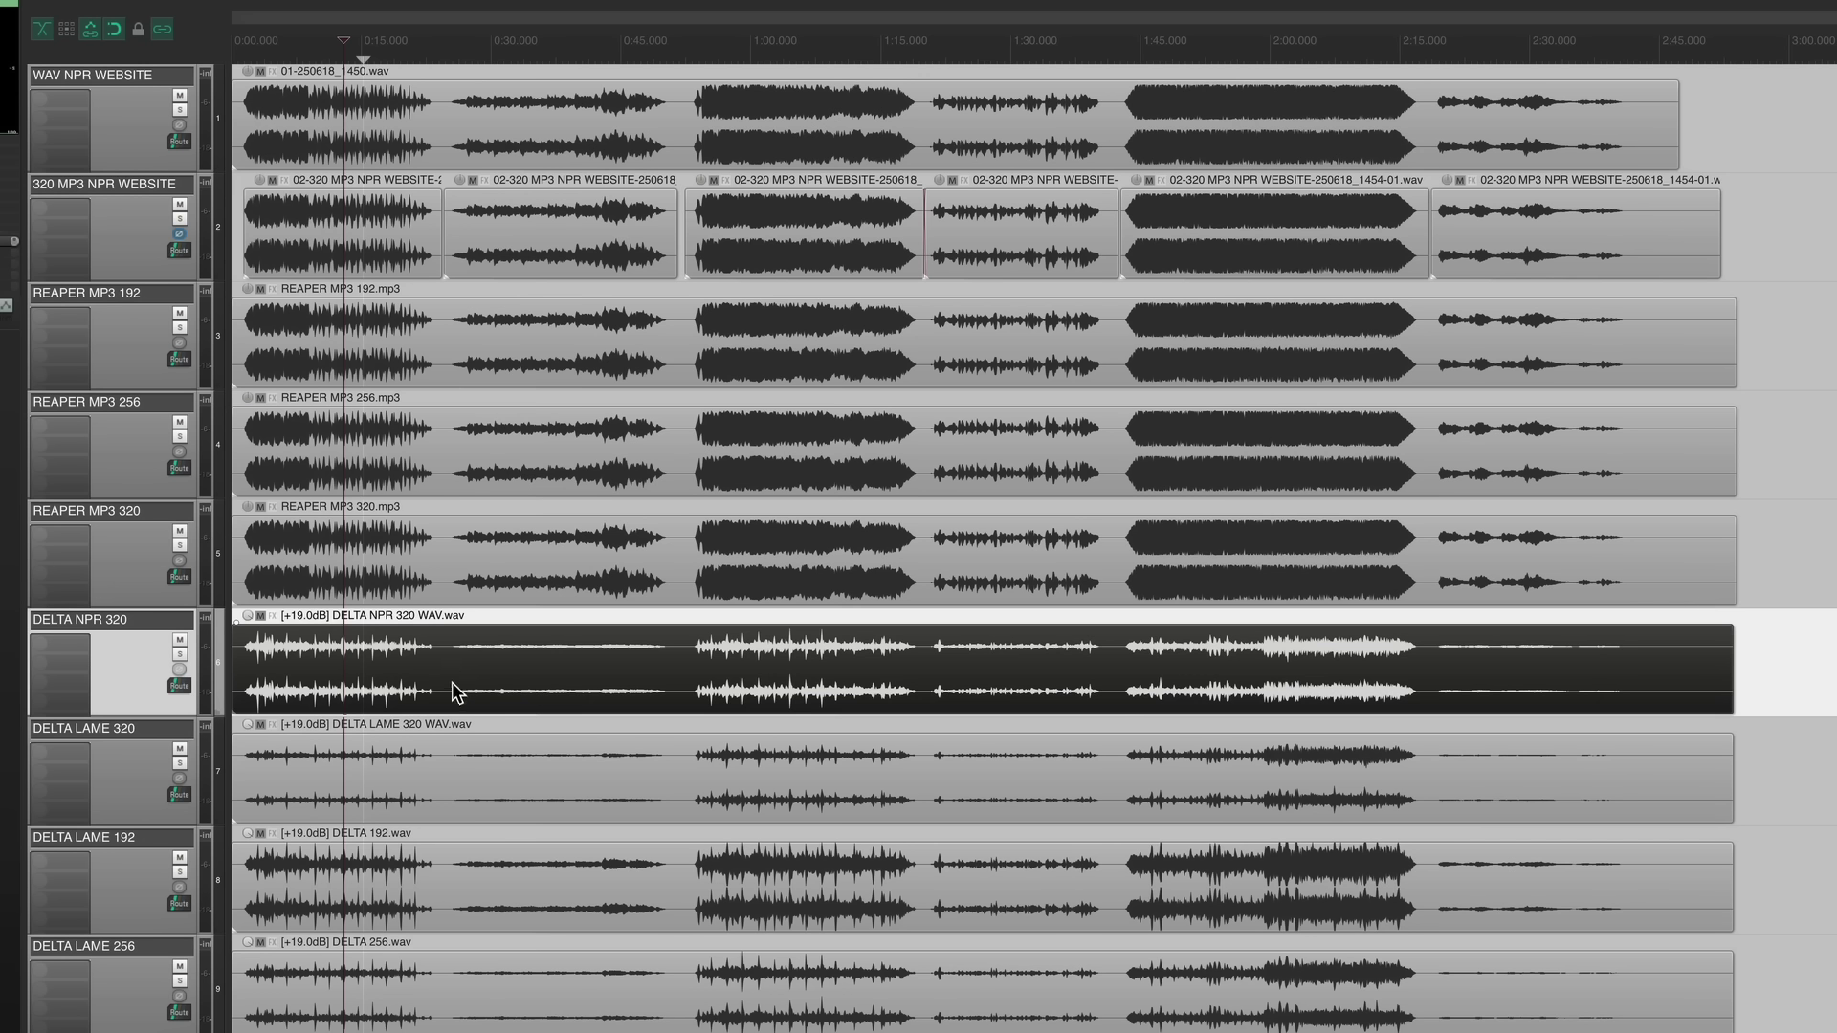
click(309, 756)
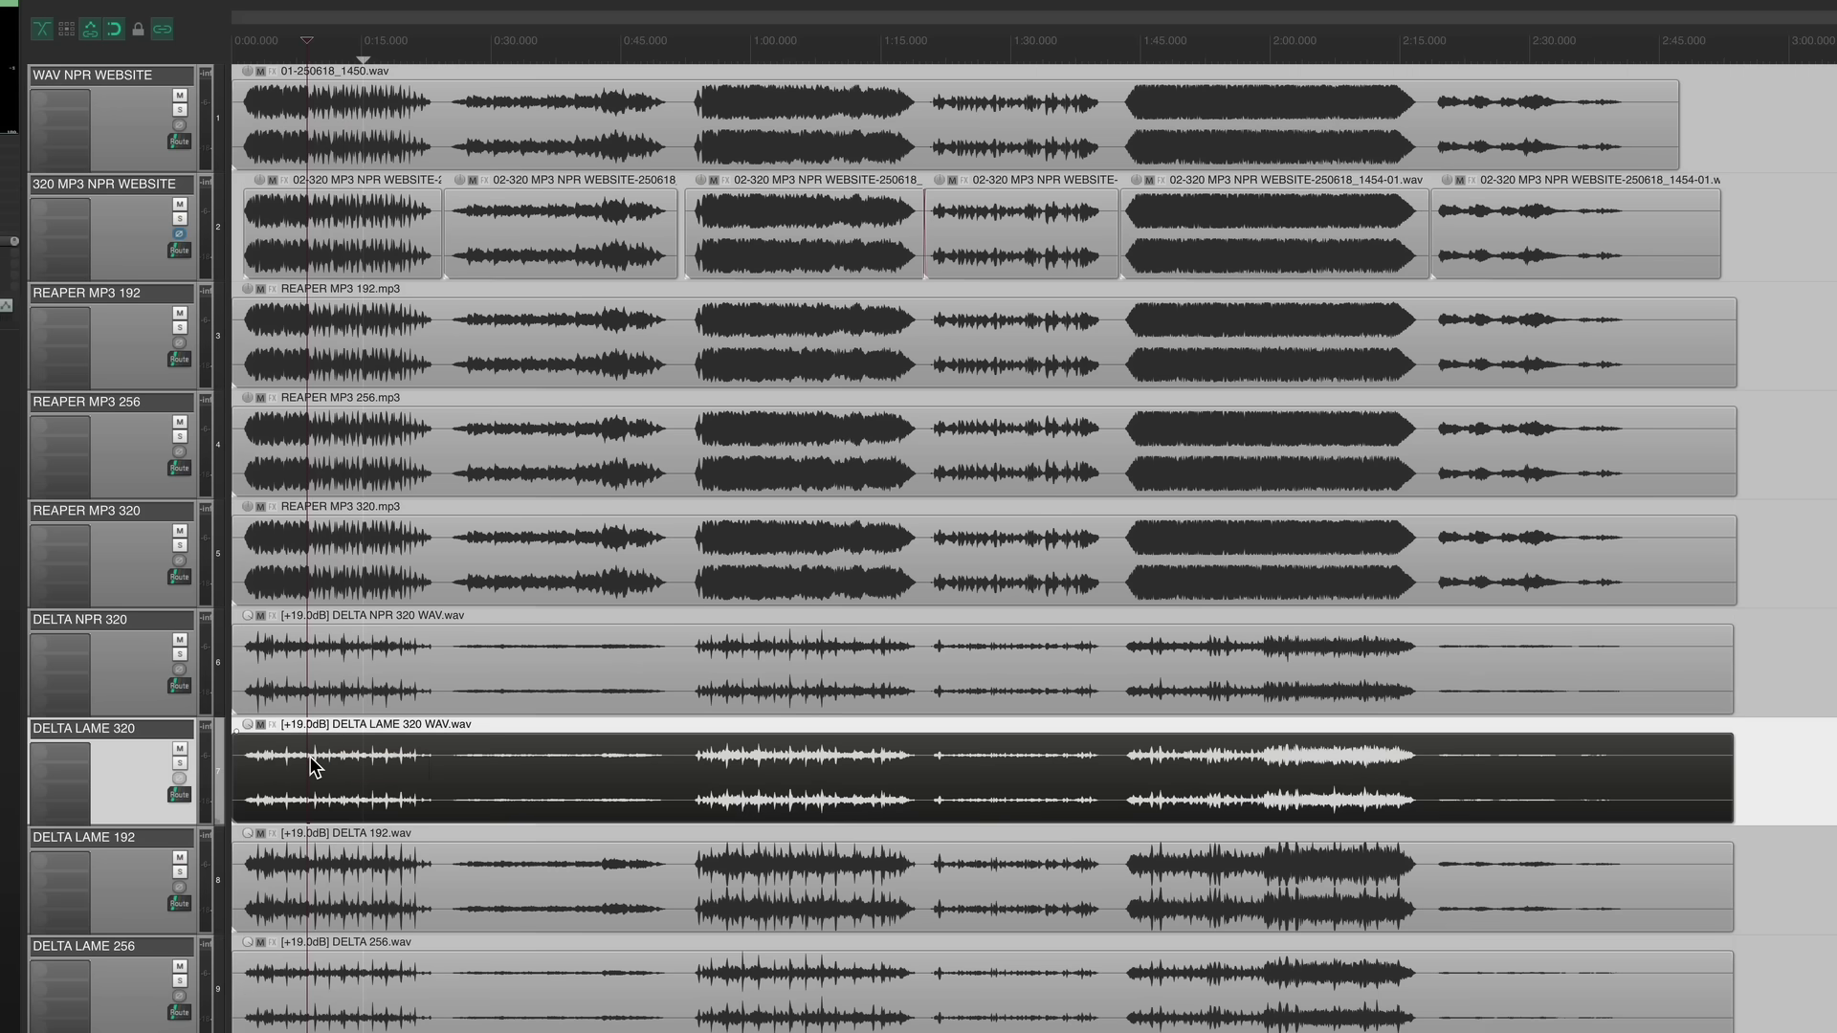
click(179, 763)
key(space)
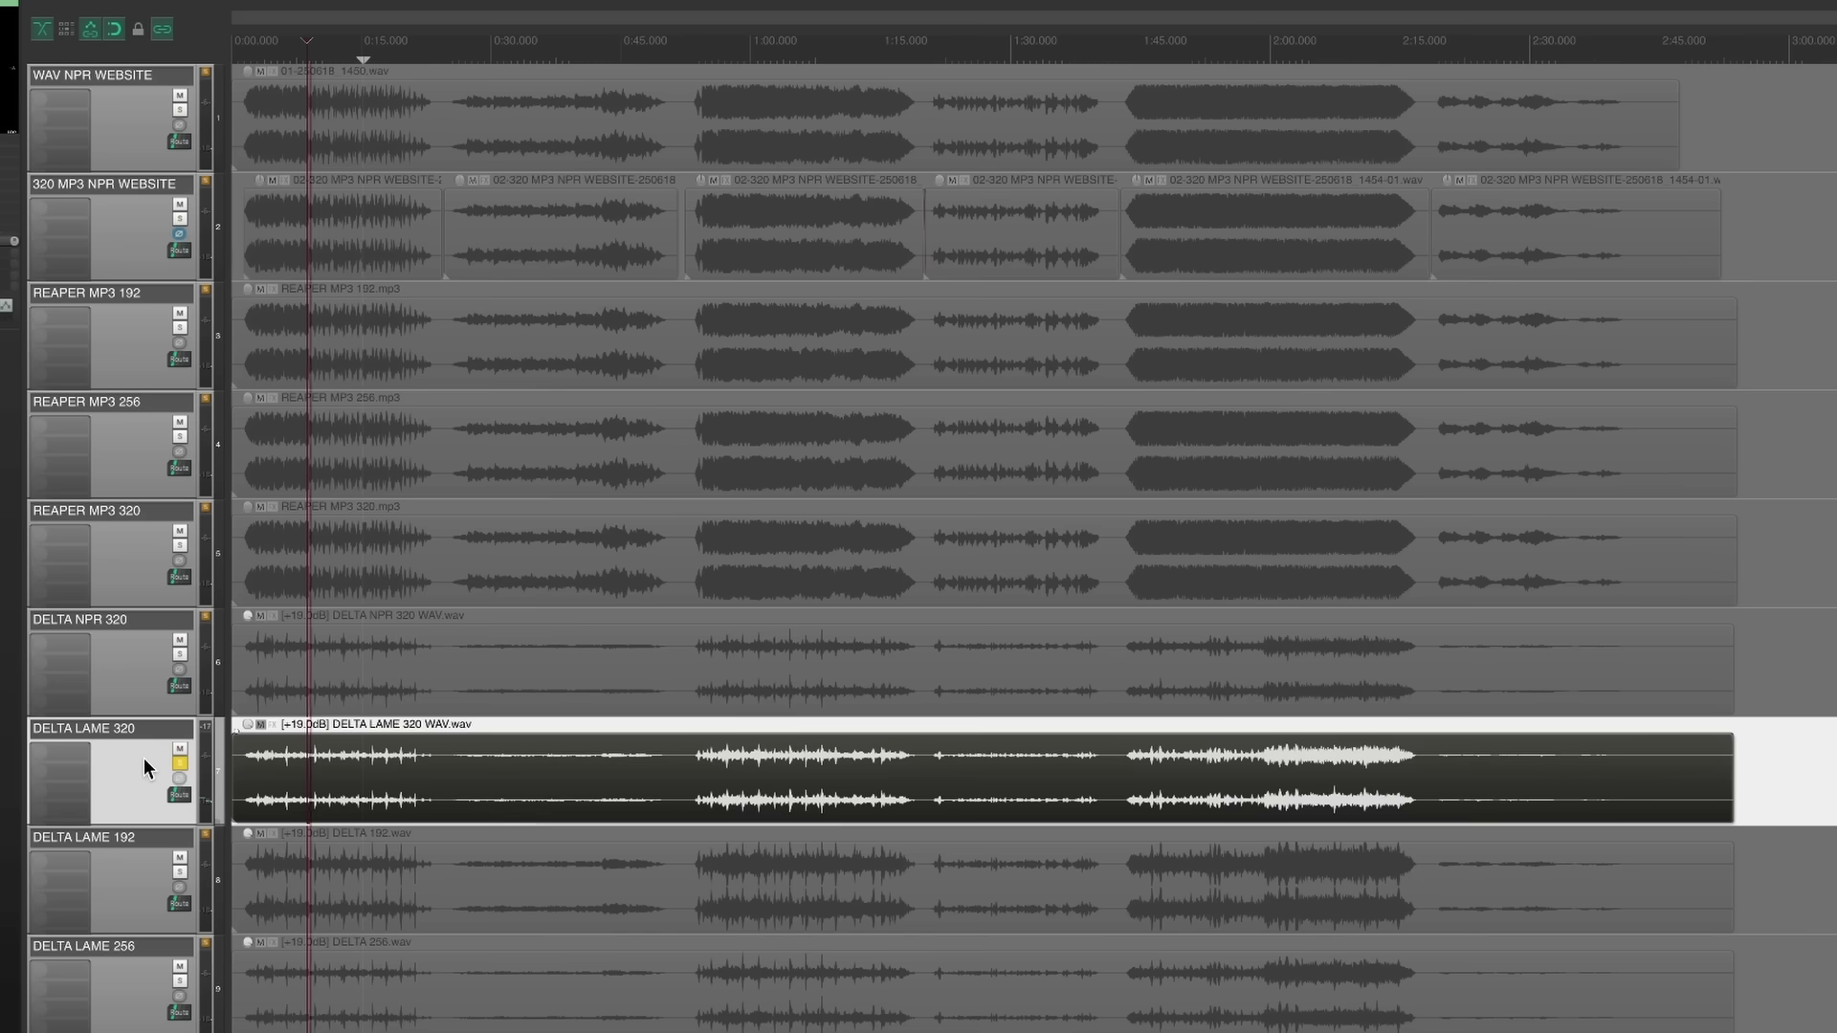
- Solo DELTA NPR 320 to hear it, then stop playback, unsolo it and reselect its item
click(179, 654)
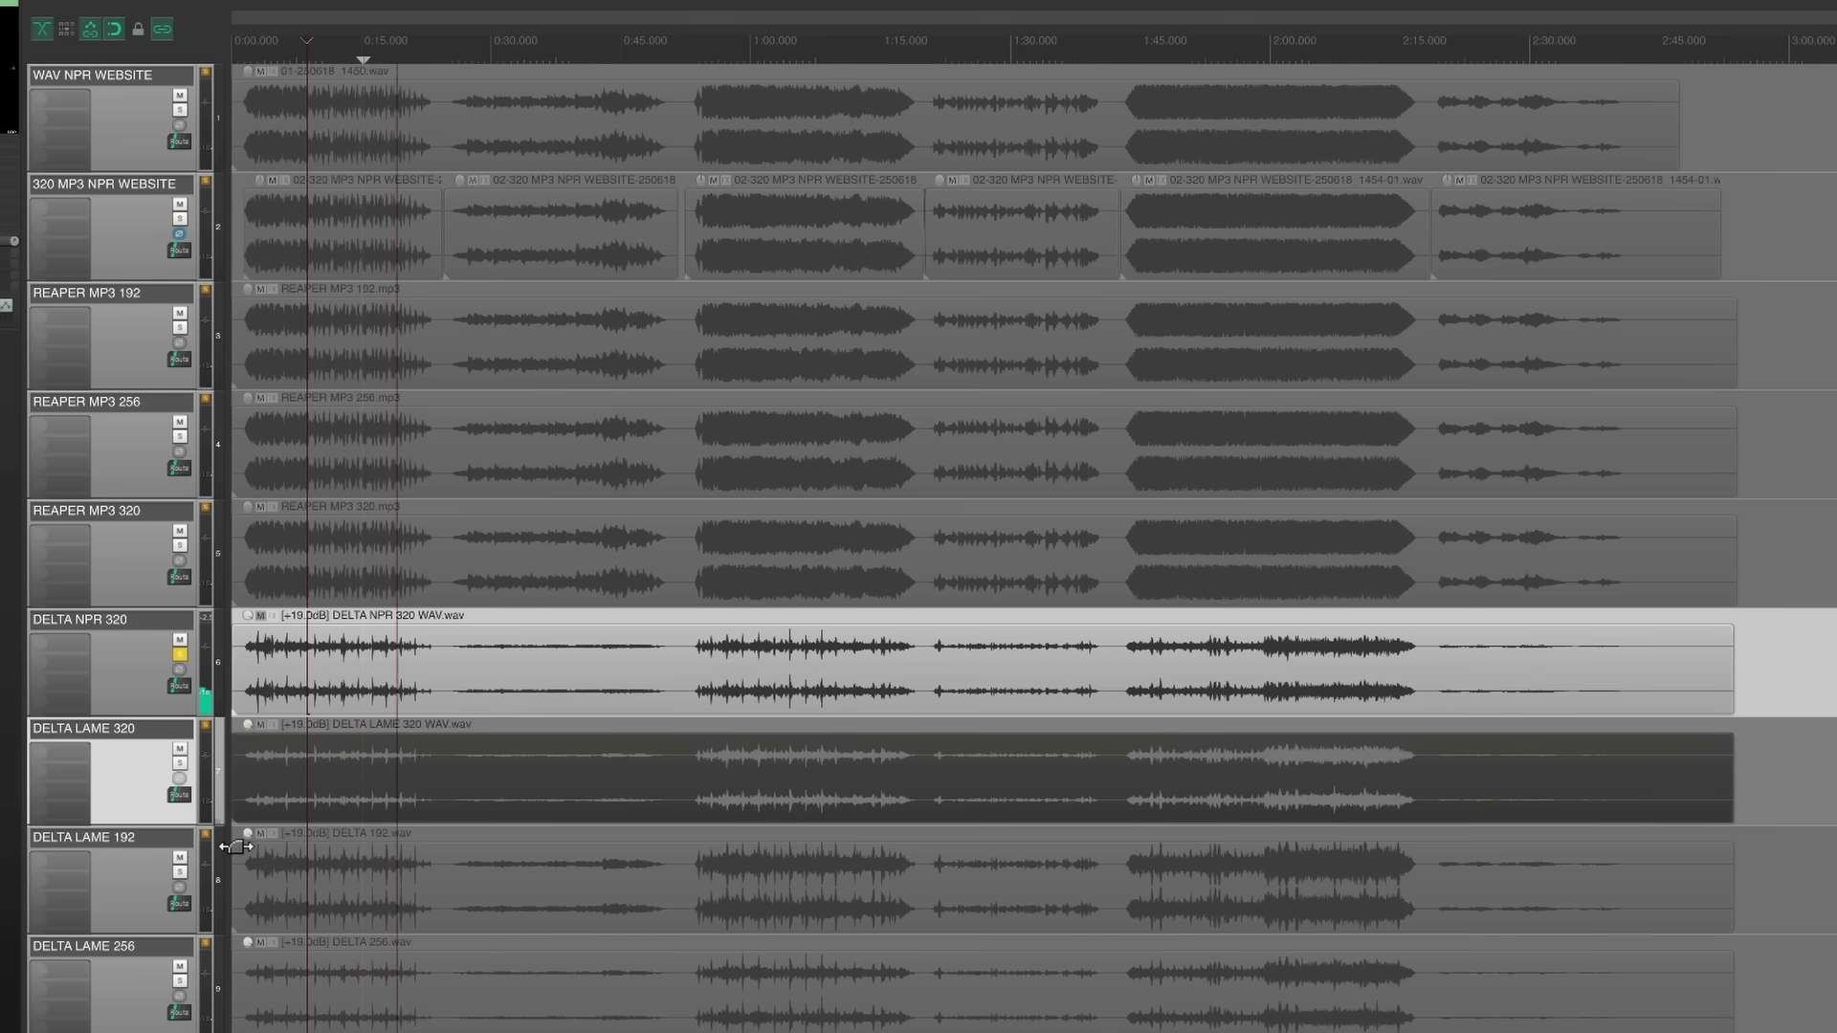
key(space)
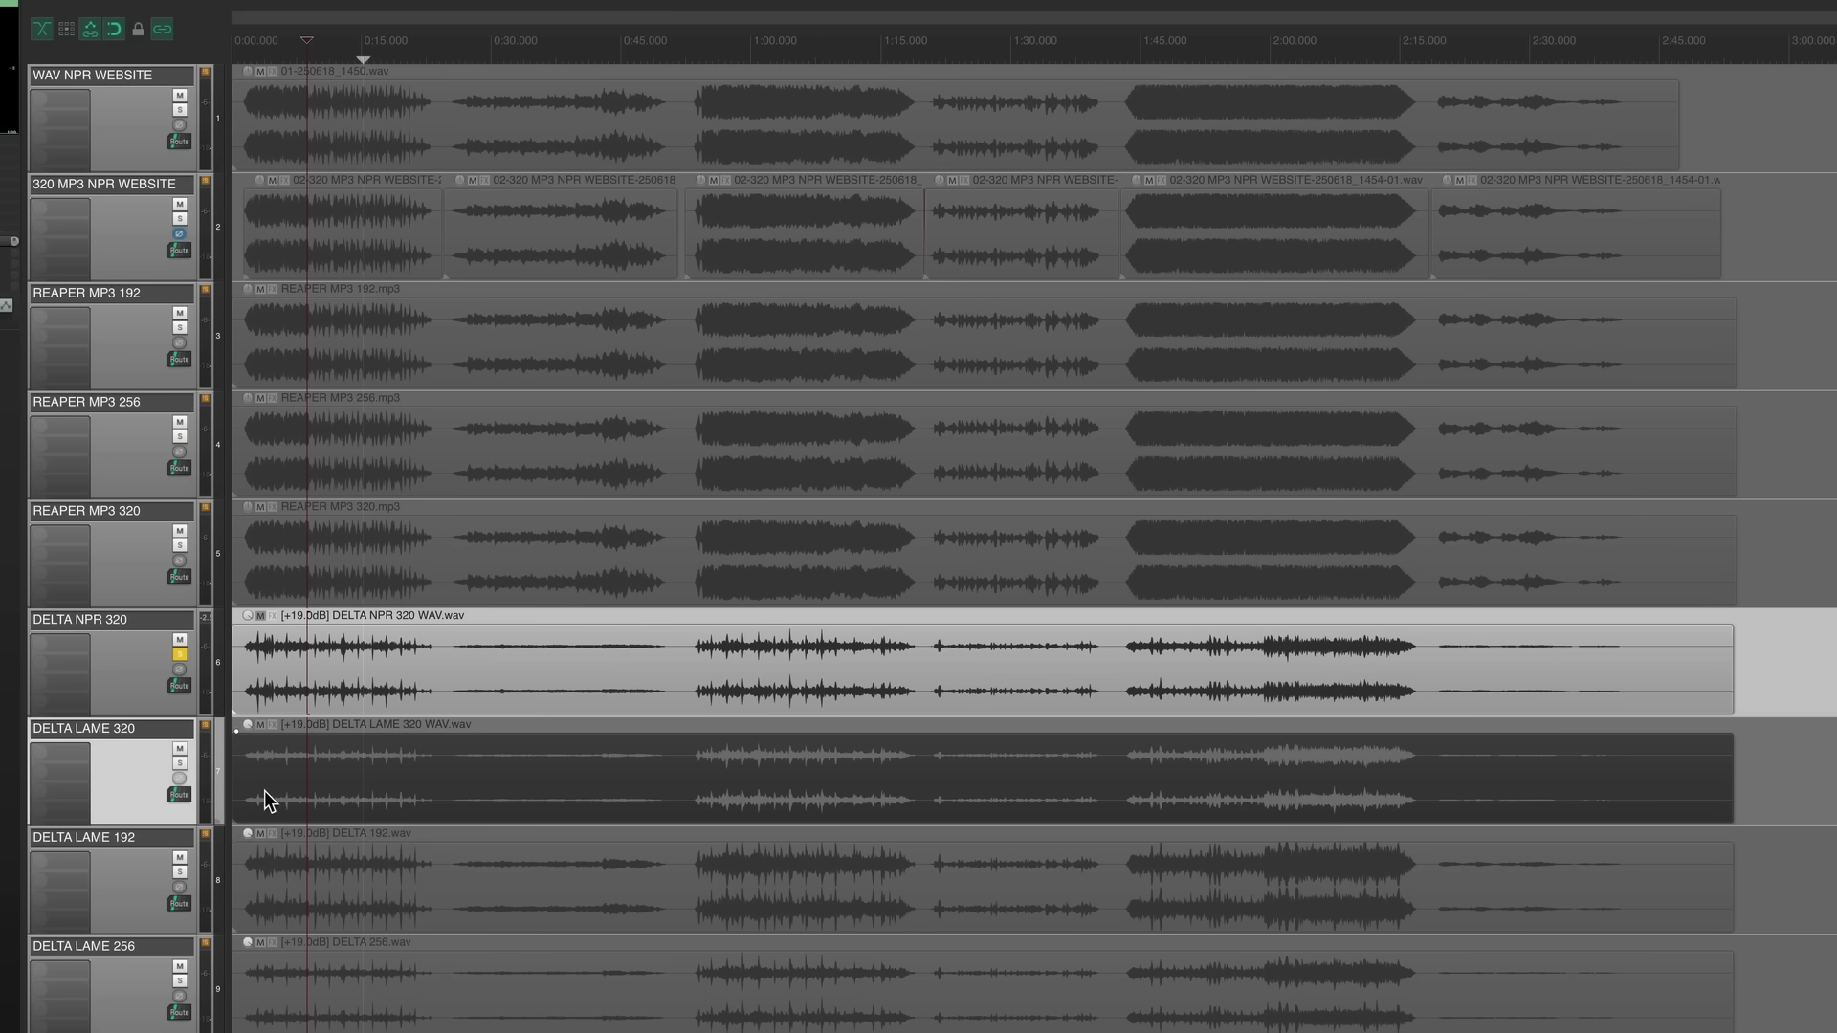
click(180, 655)
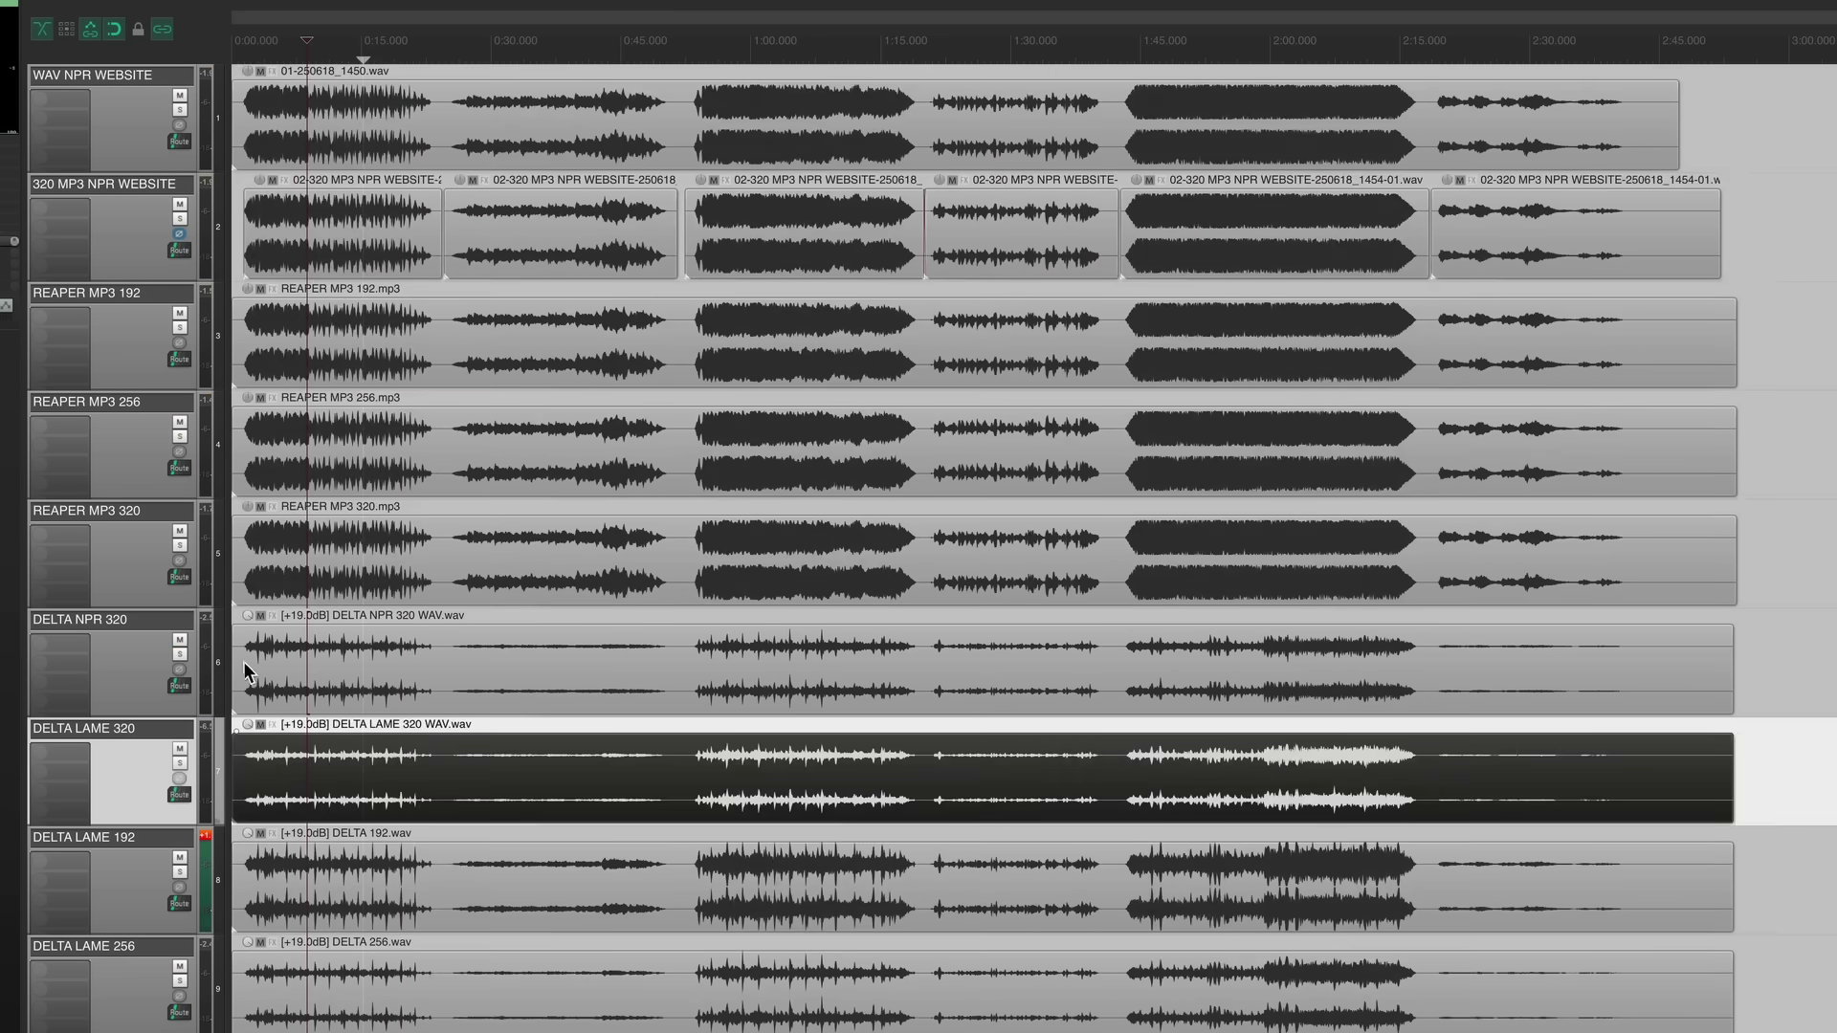
click(379, 683)
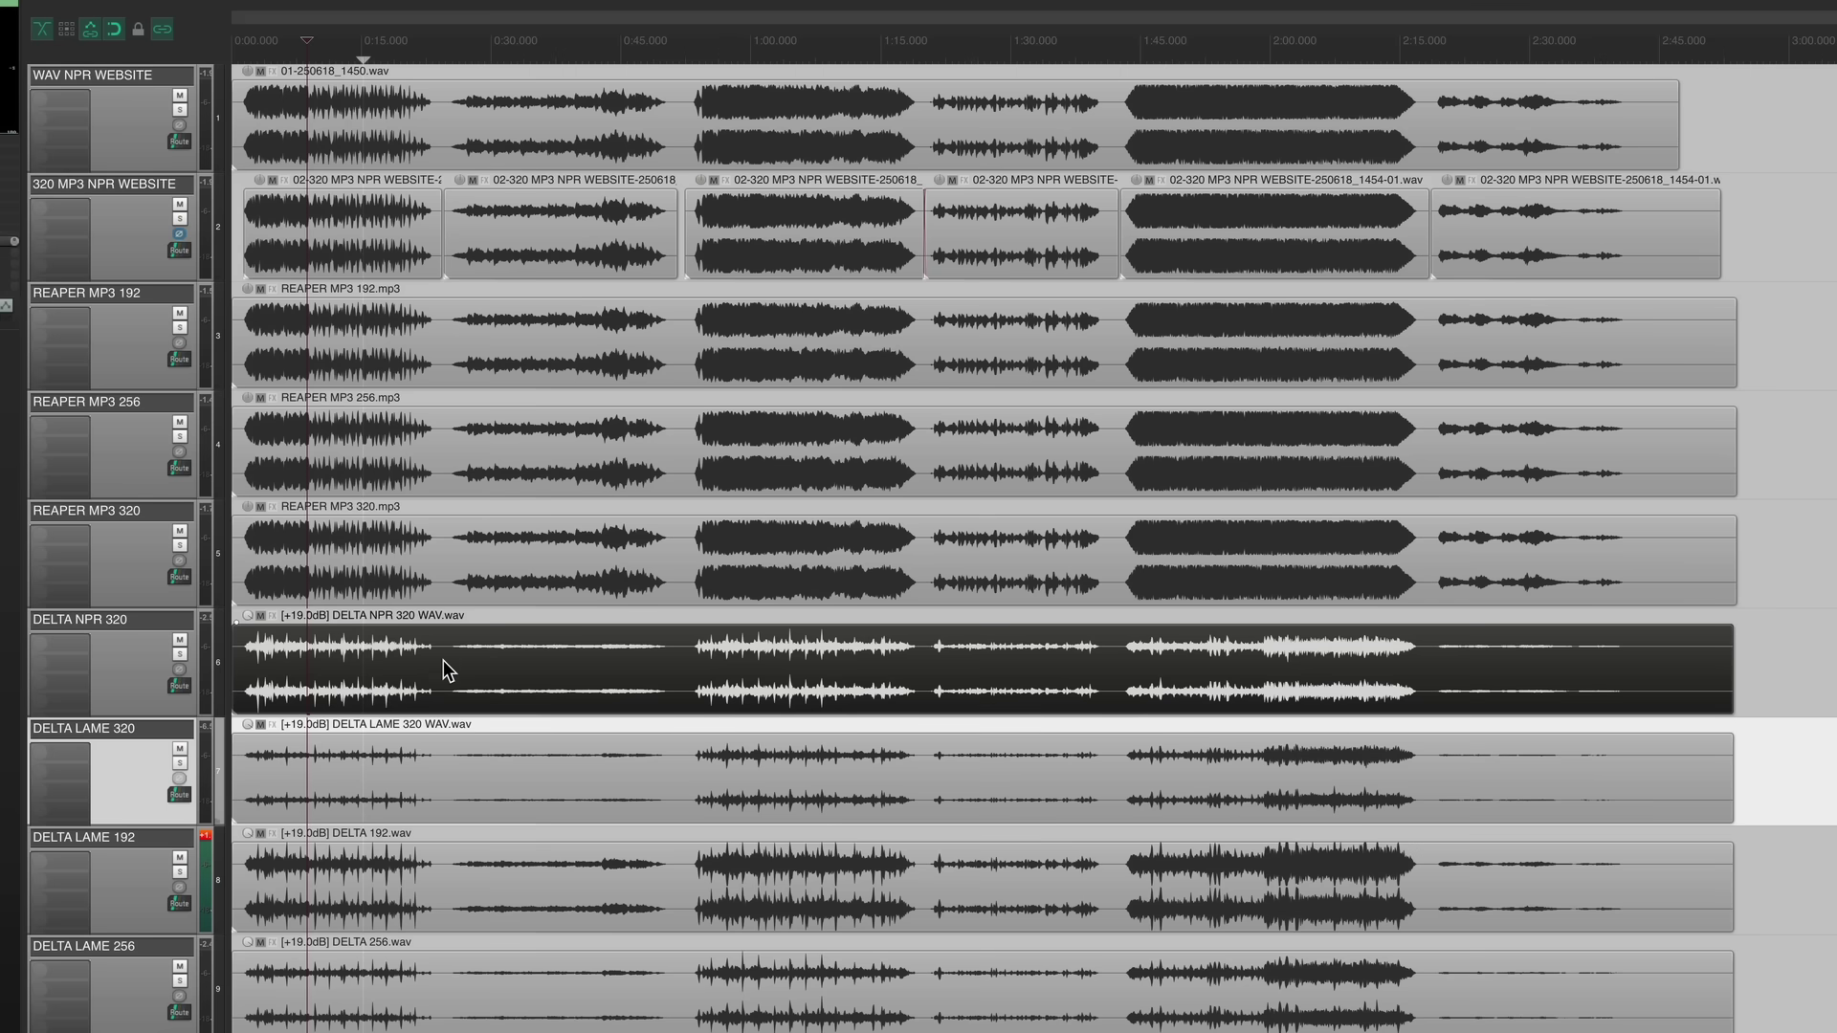
- Cut the four selected DELTA items at the five section breaks along the ruler
drag(444, 656, 474, 1028)
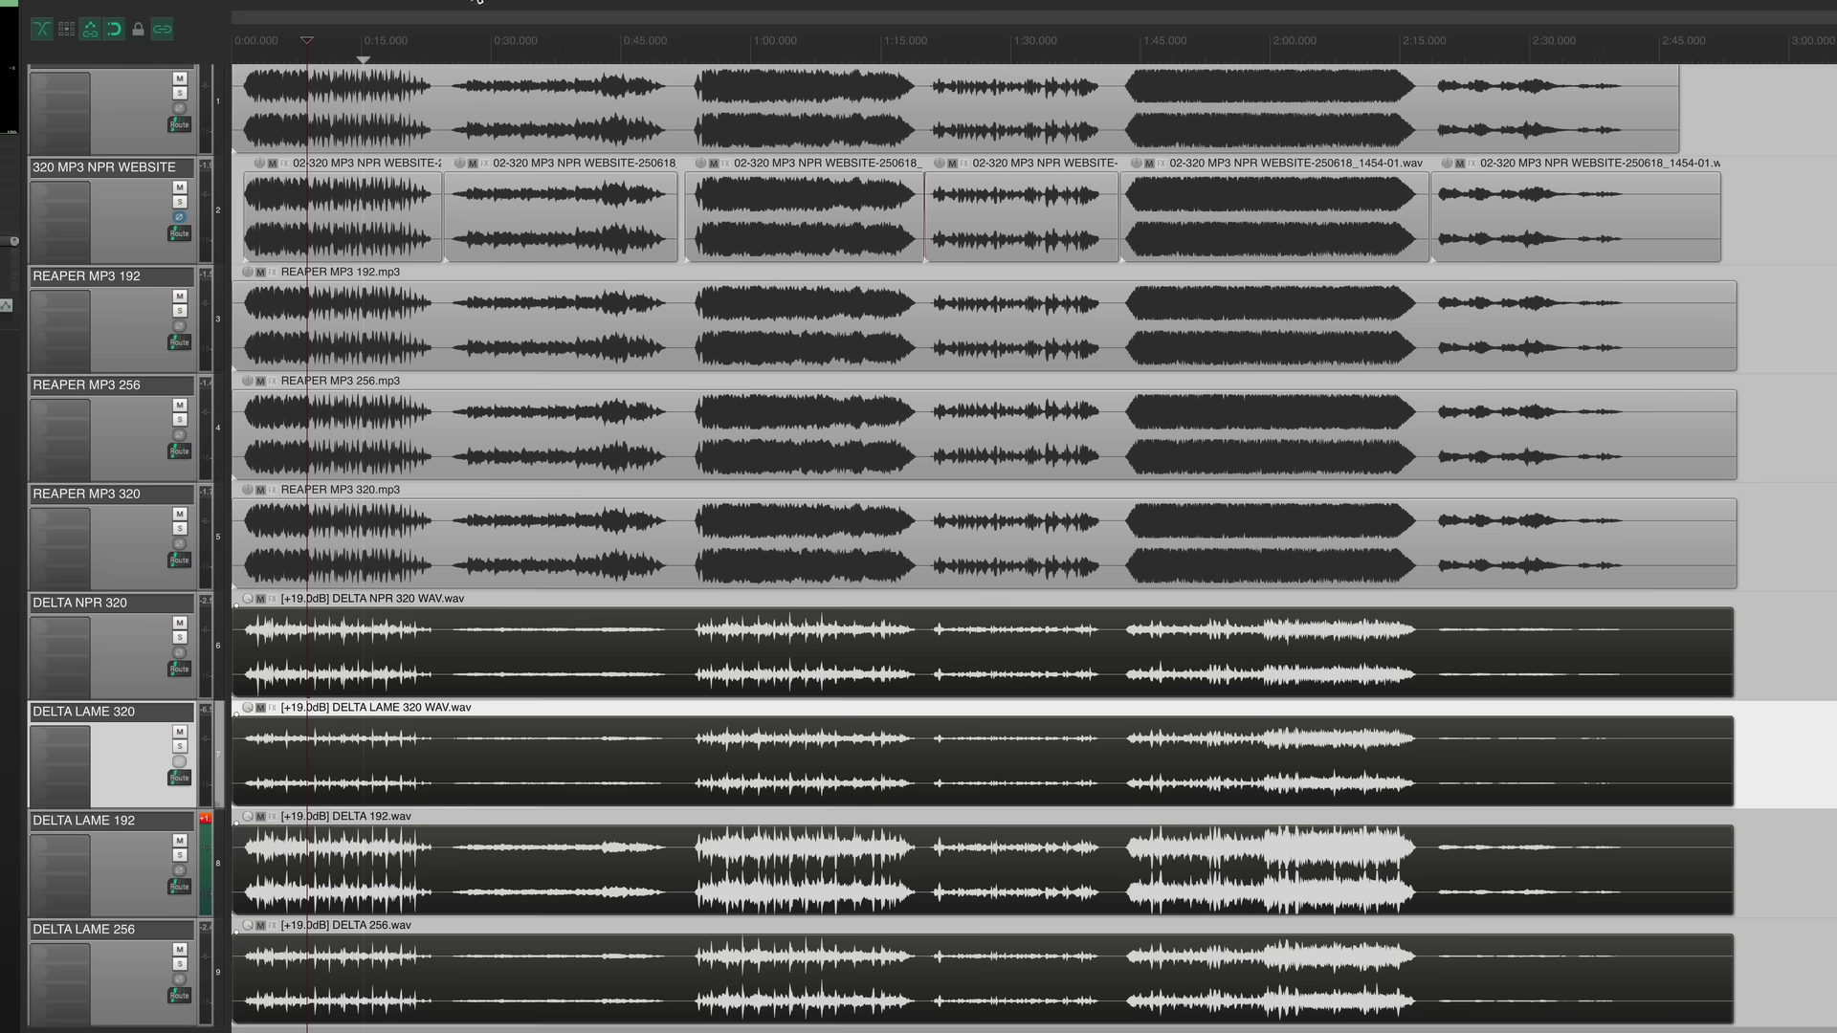
click(438, 46)
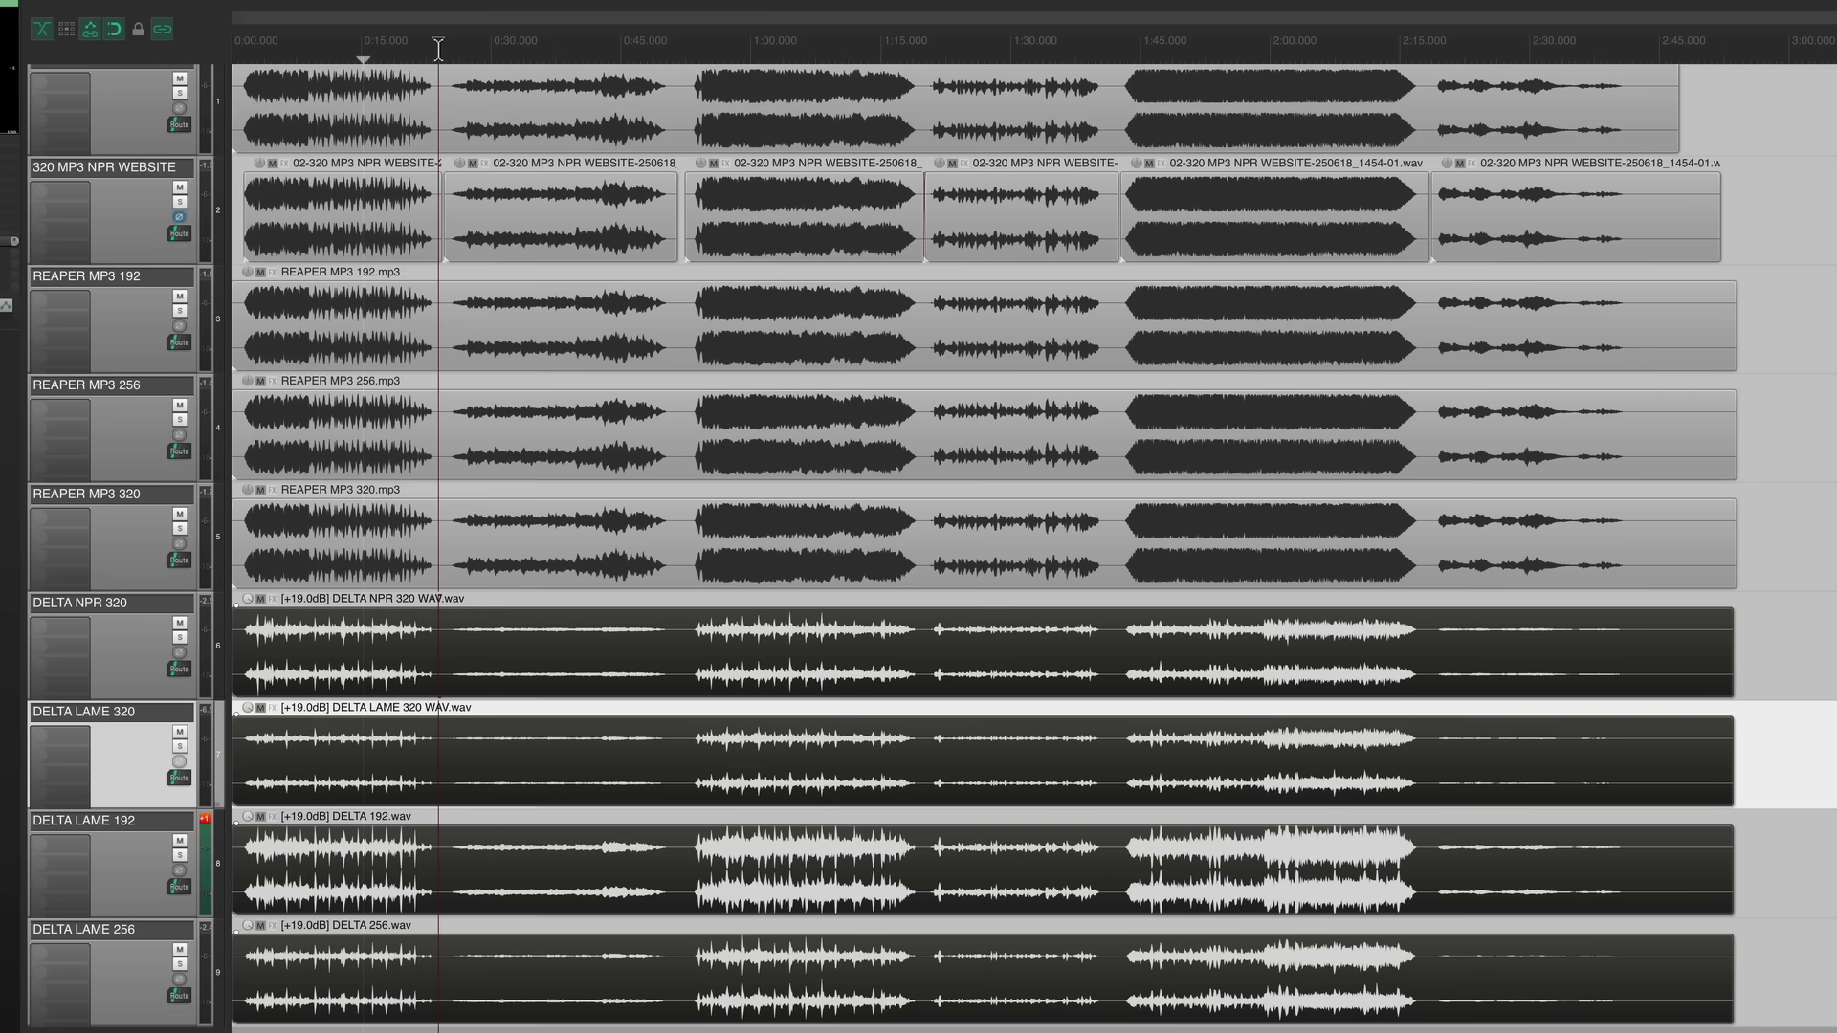
key(s)
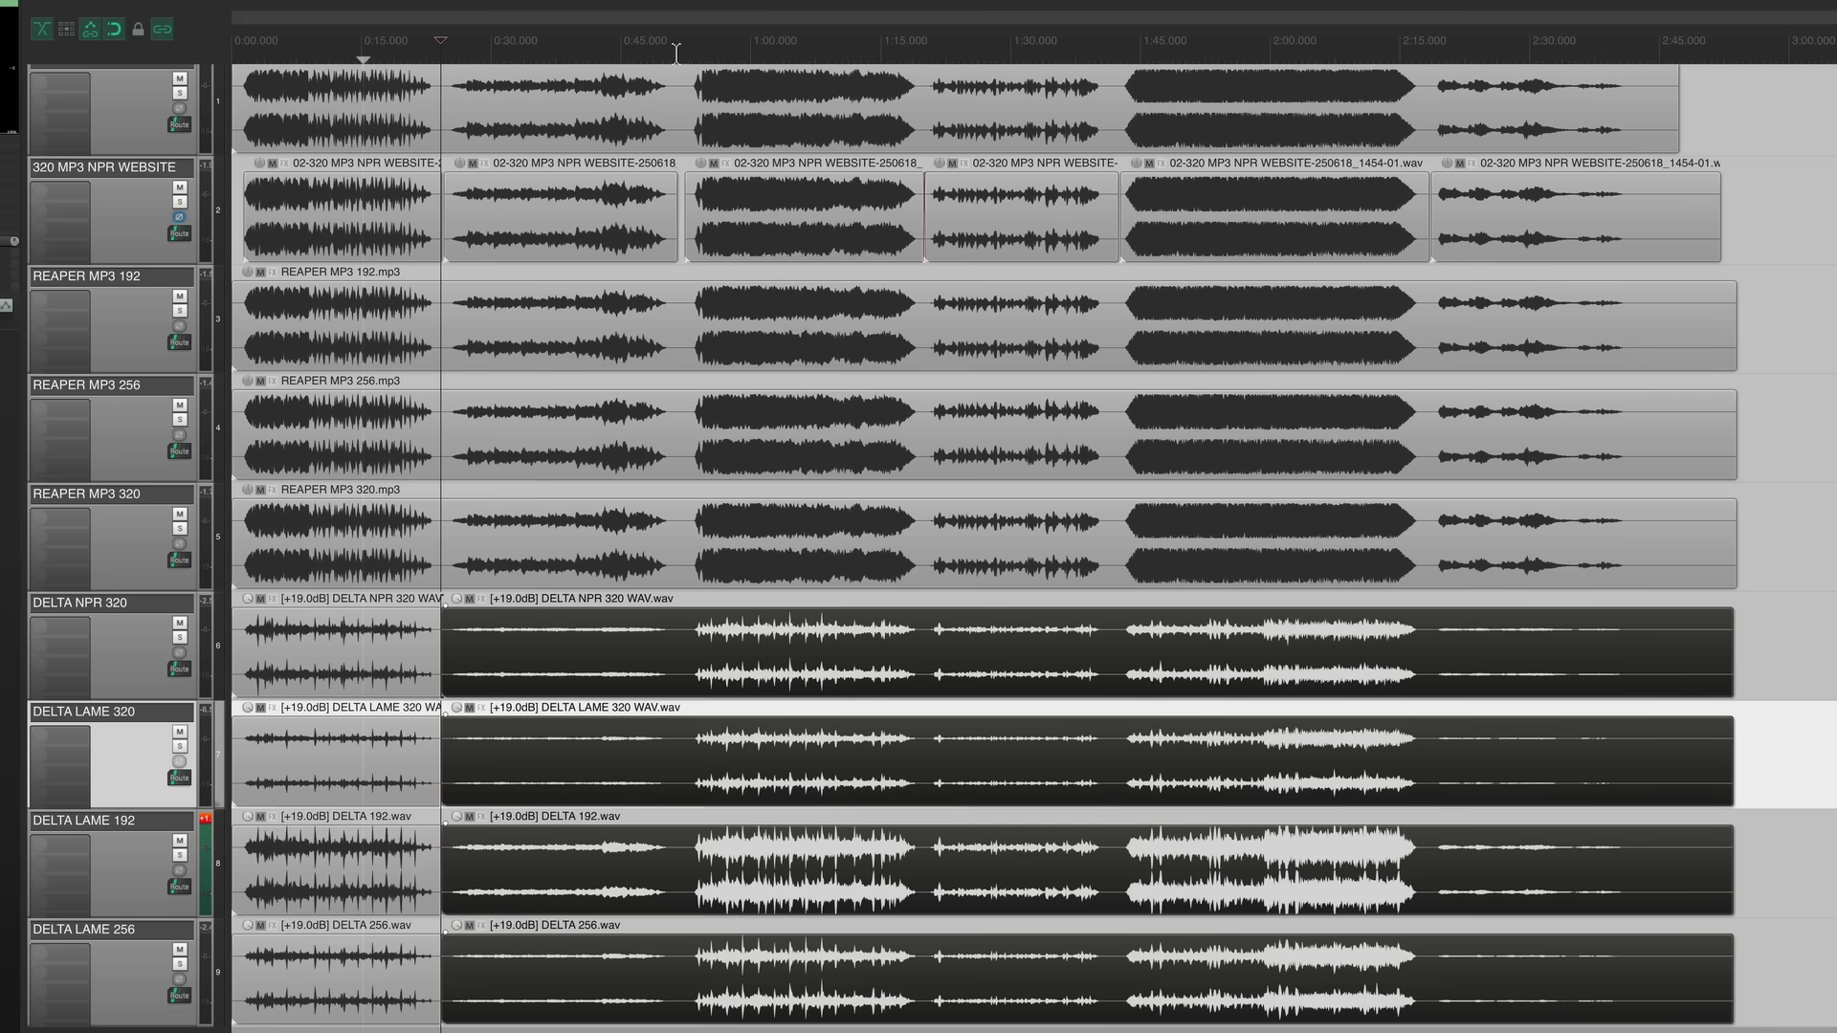
click(684, 48)
key(s)
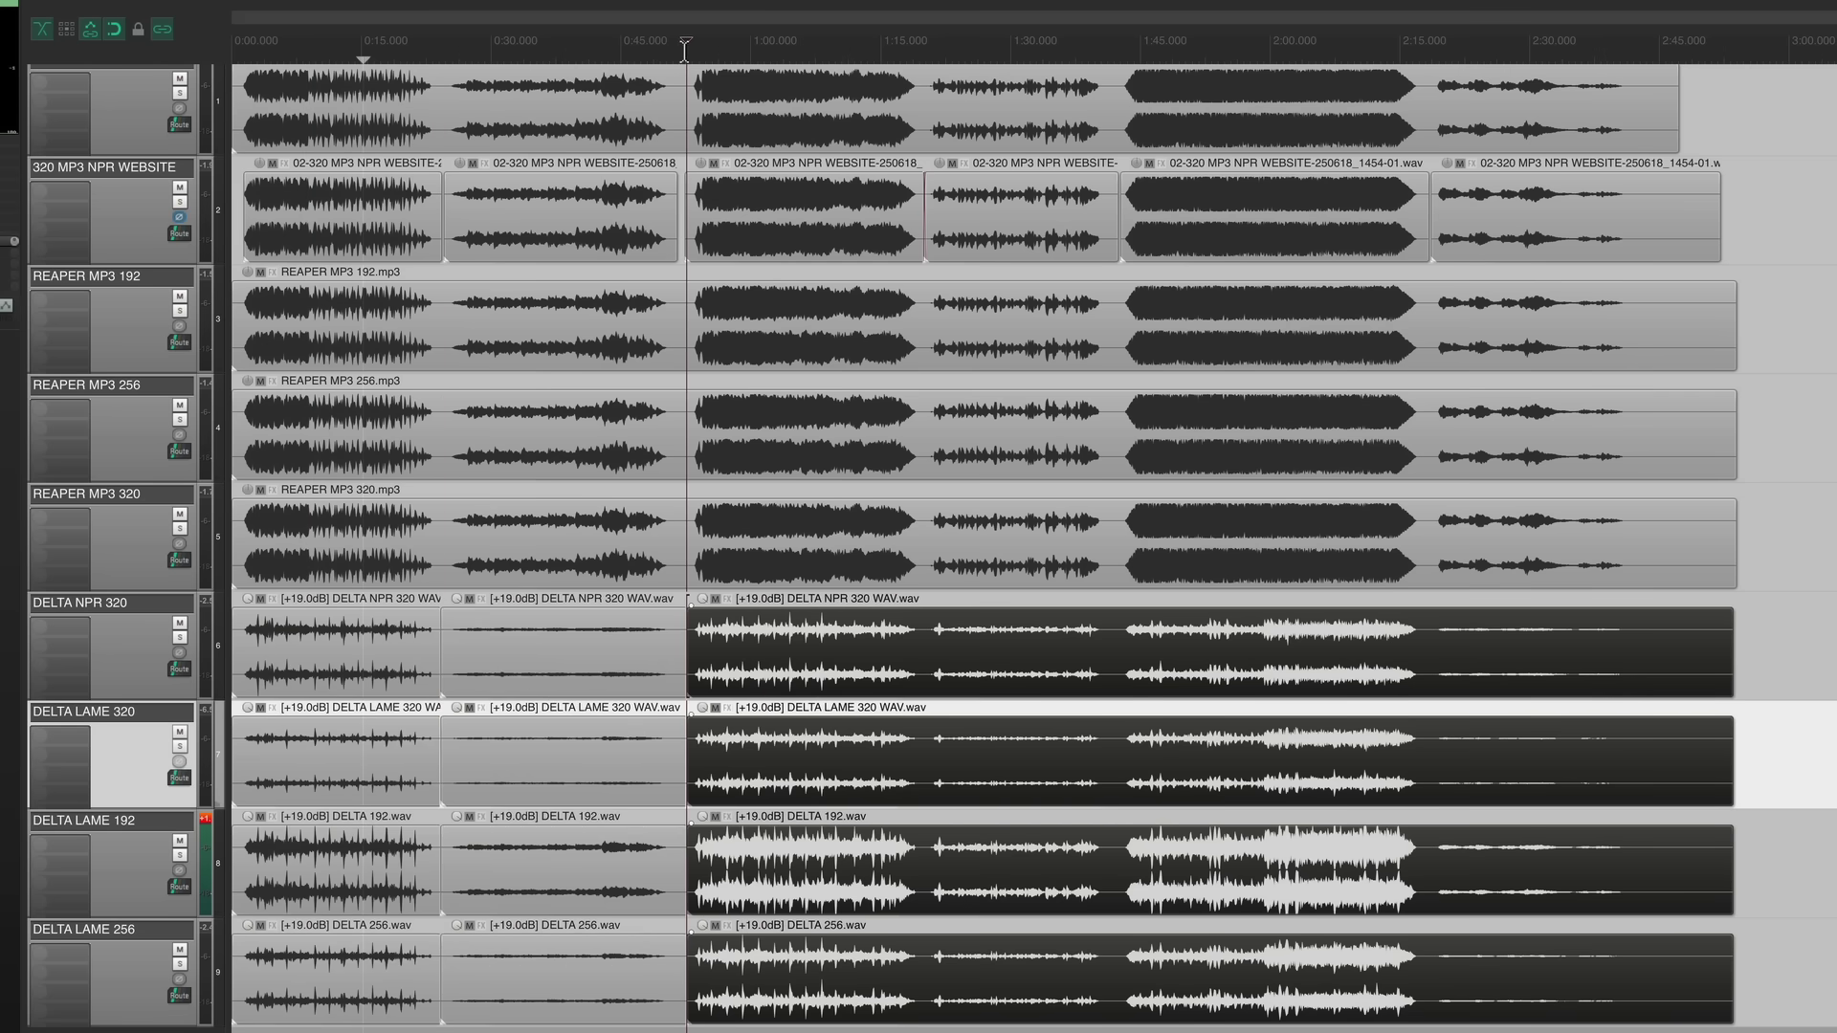
click(925, 50)
key(s)
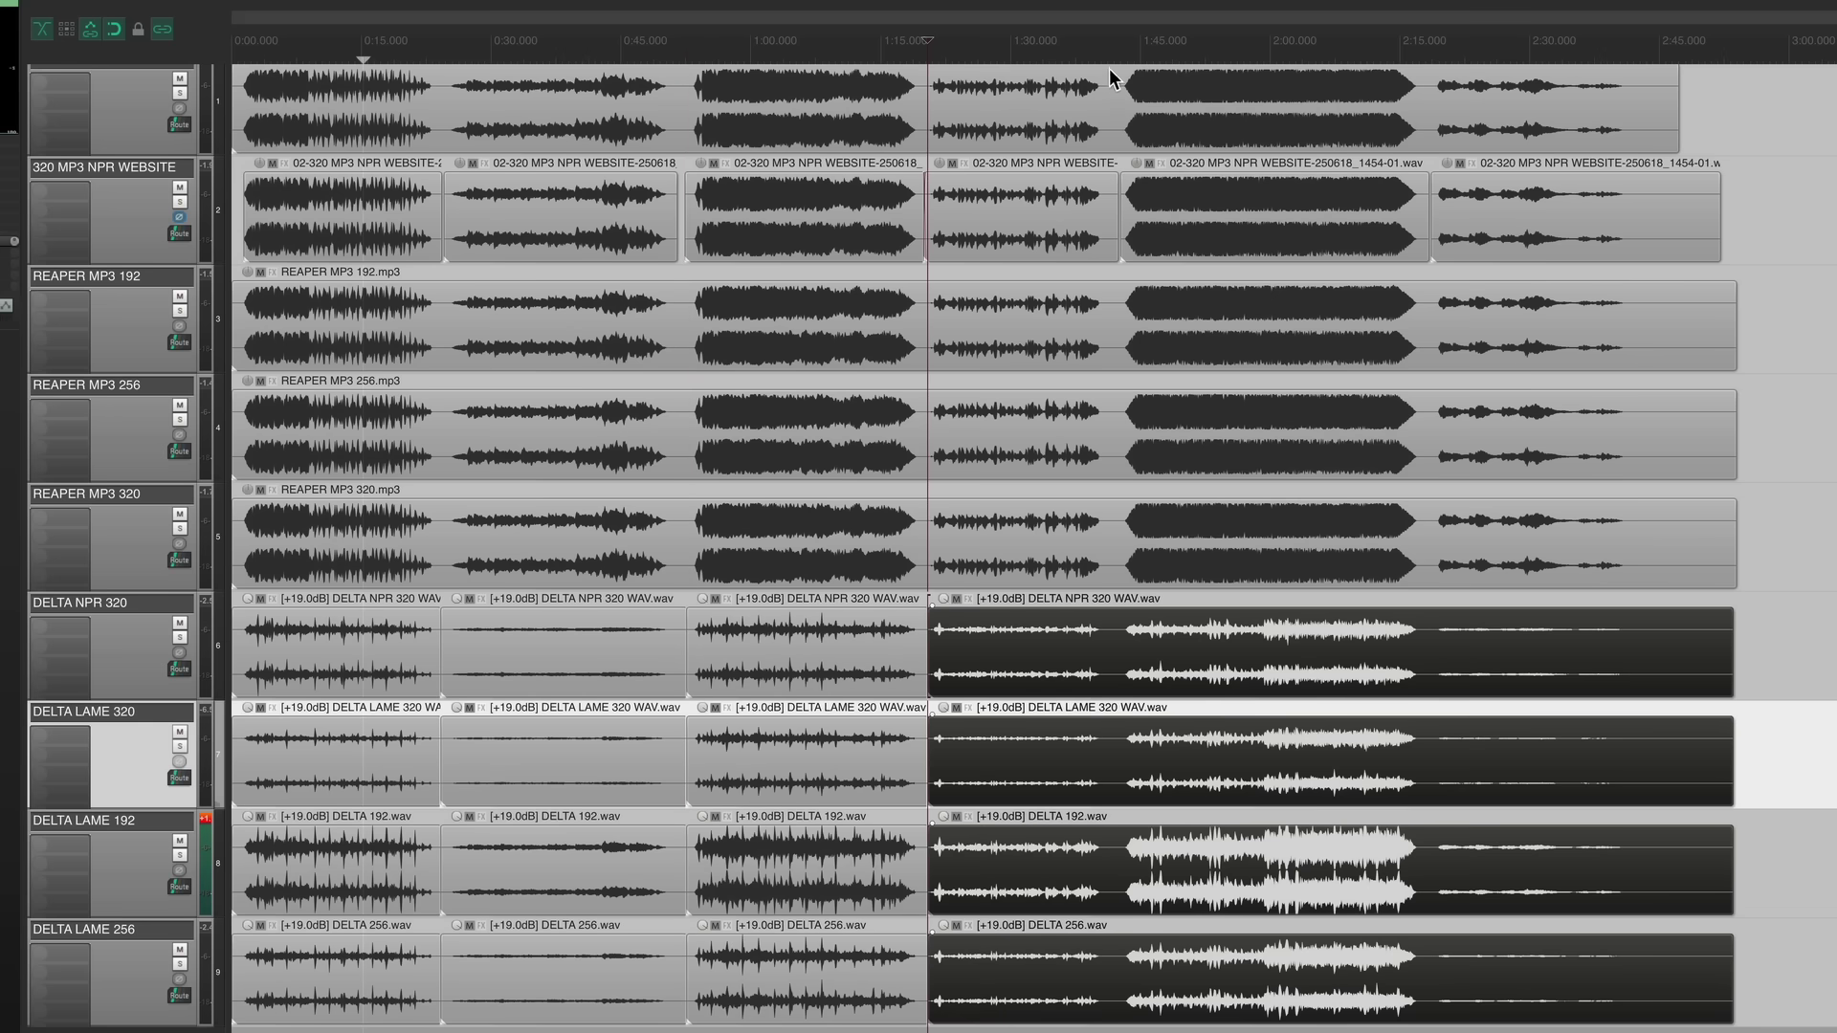
click(1117, 50)
key(s)
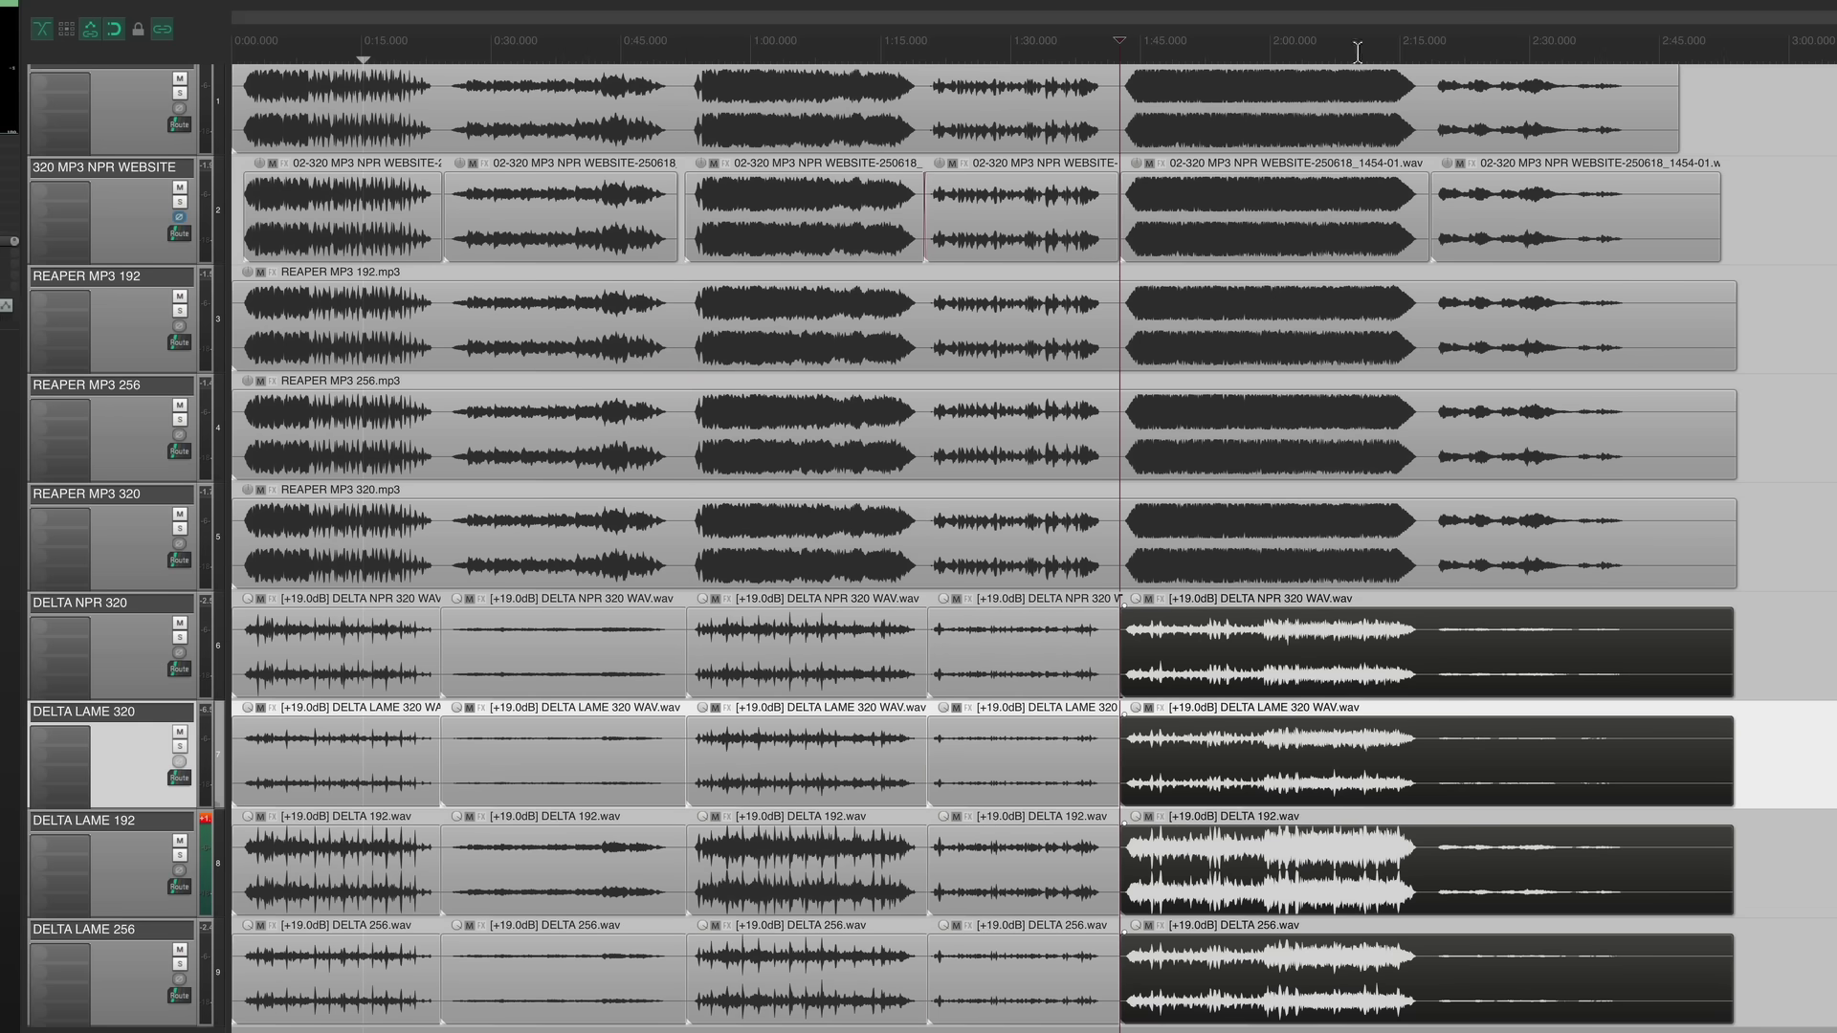
click(1428, 43)
key(s)
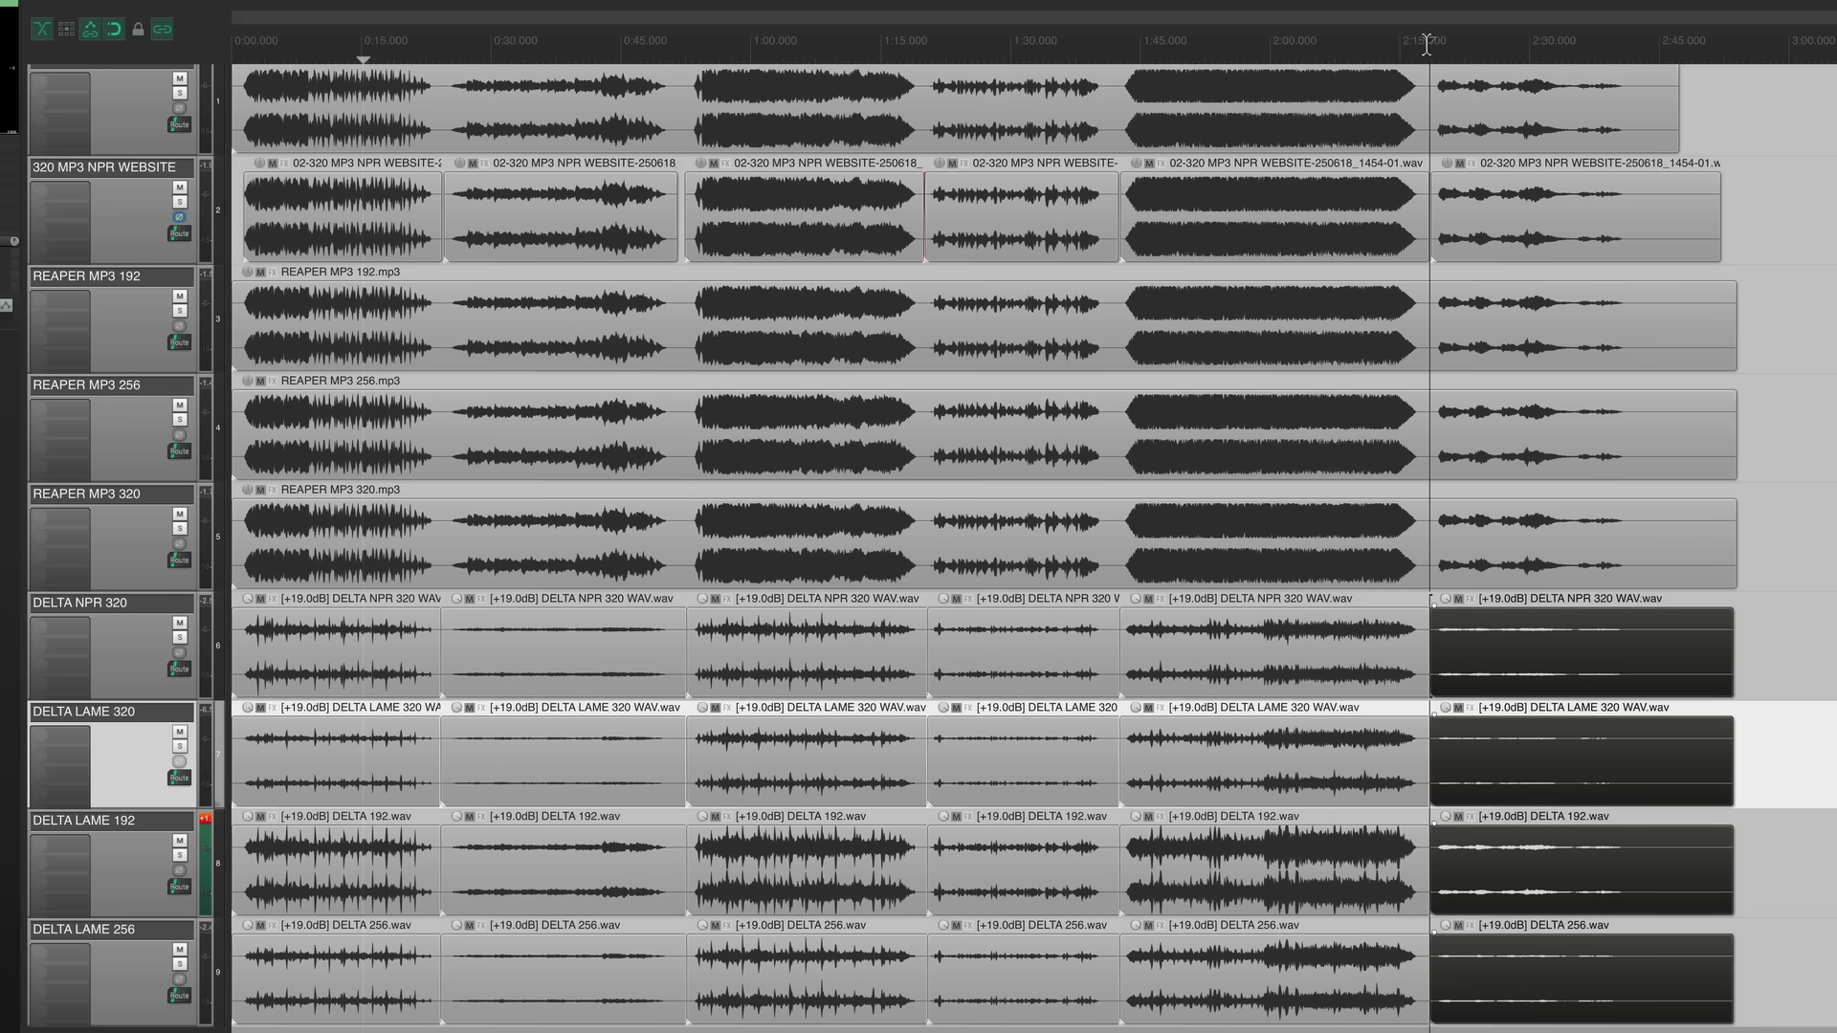
- Loudness-normalize every DELTA piece, lower their gain about 19 dB, then check the first sections' gains
drag(321, 647, 1595, 1010)
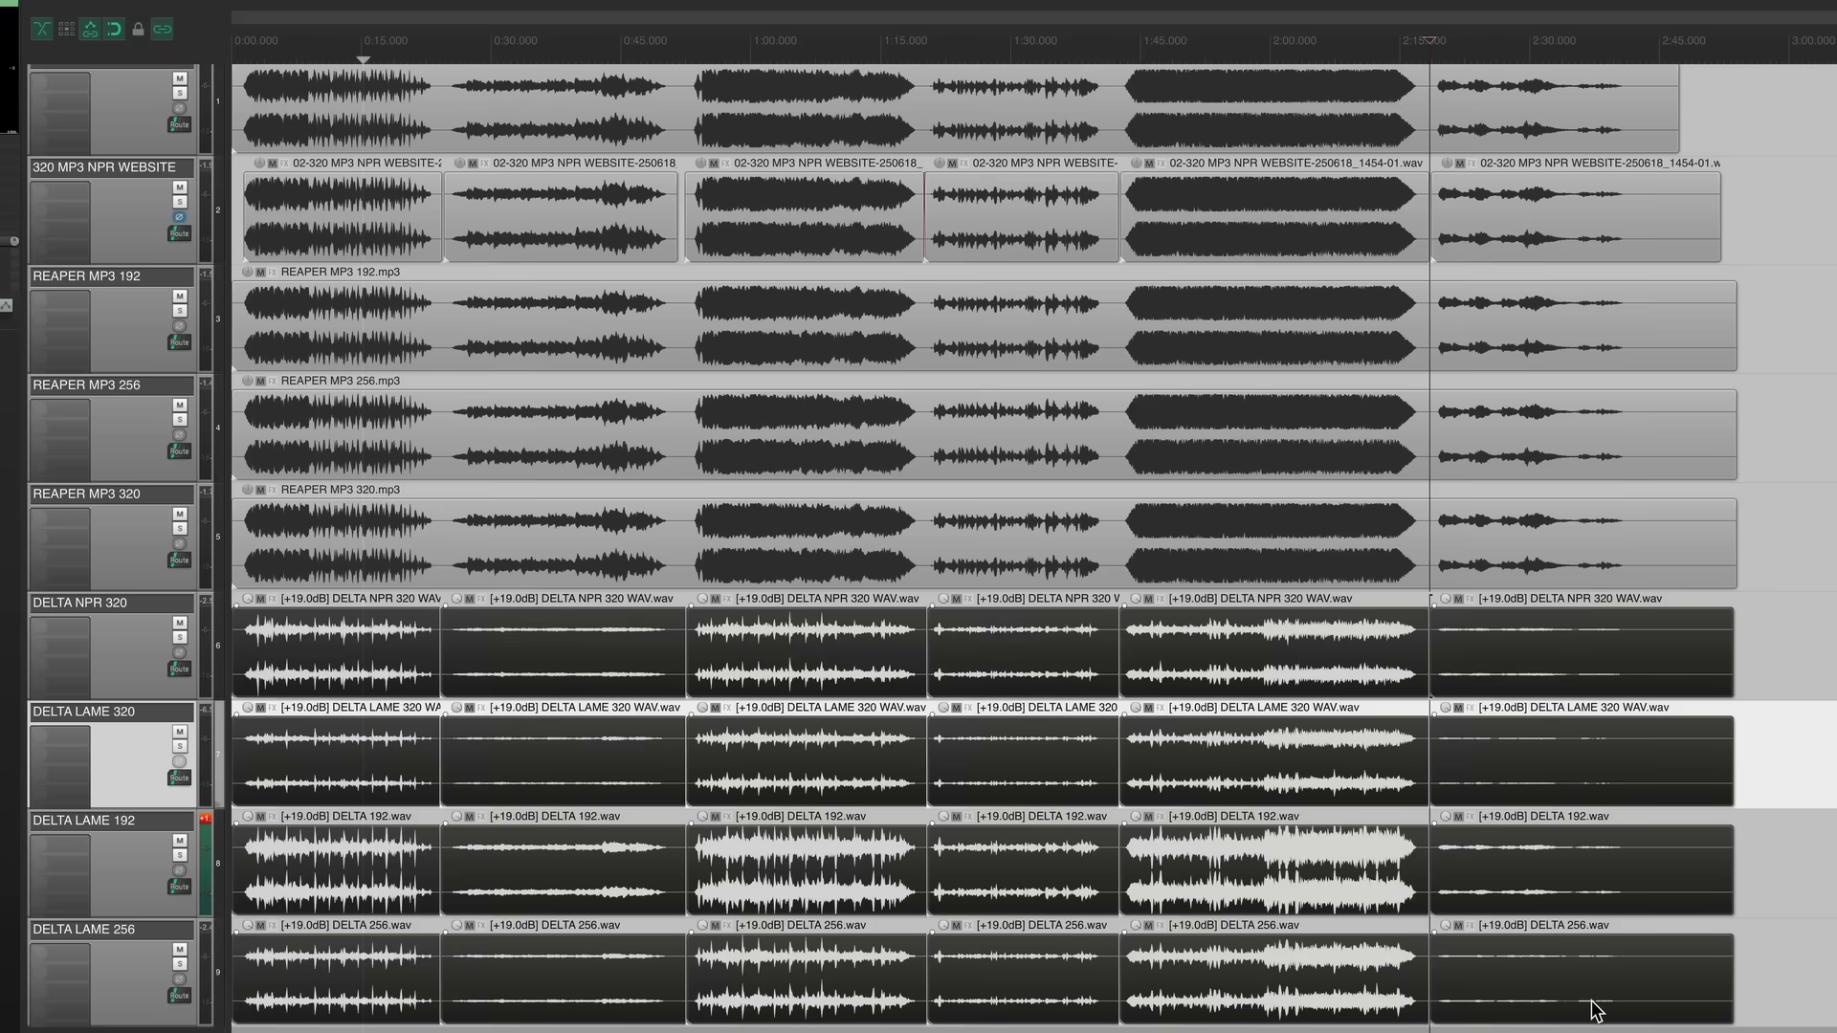
key(ctrl+shift+n)
click(813, 650)
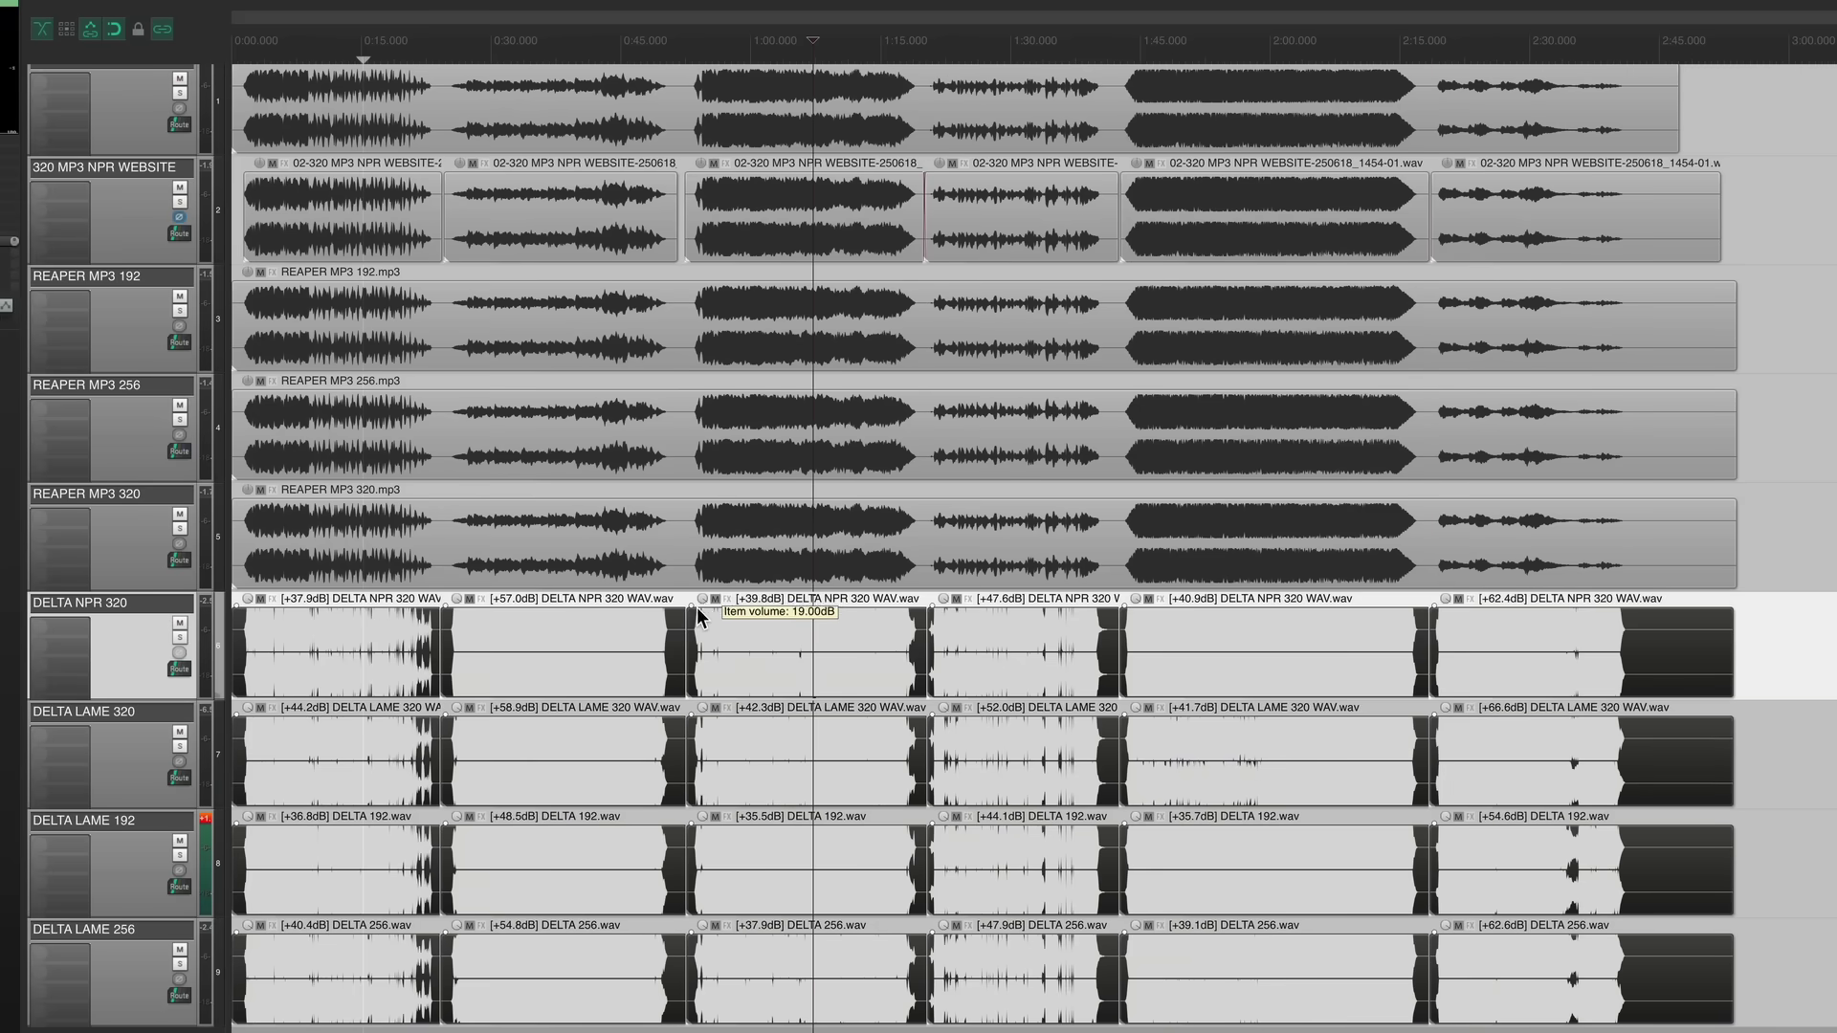
drag(701, 600, 709, 627)
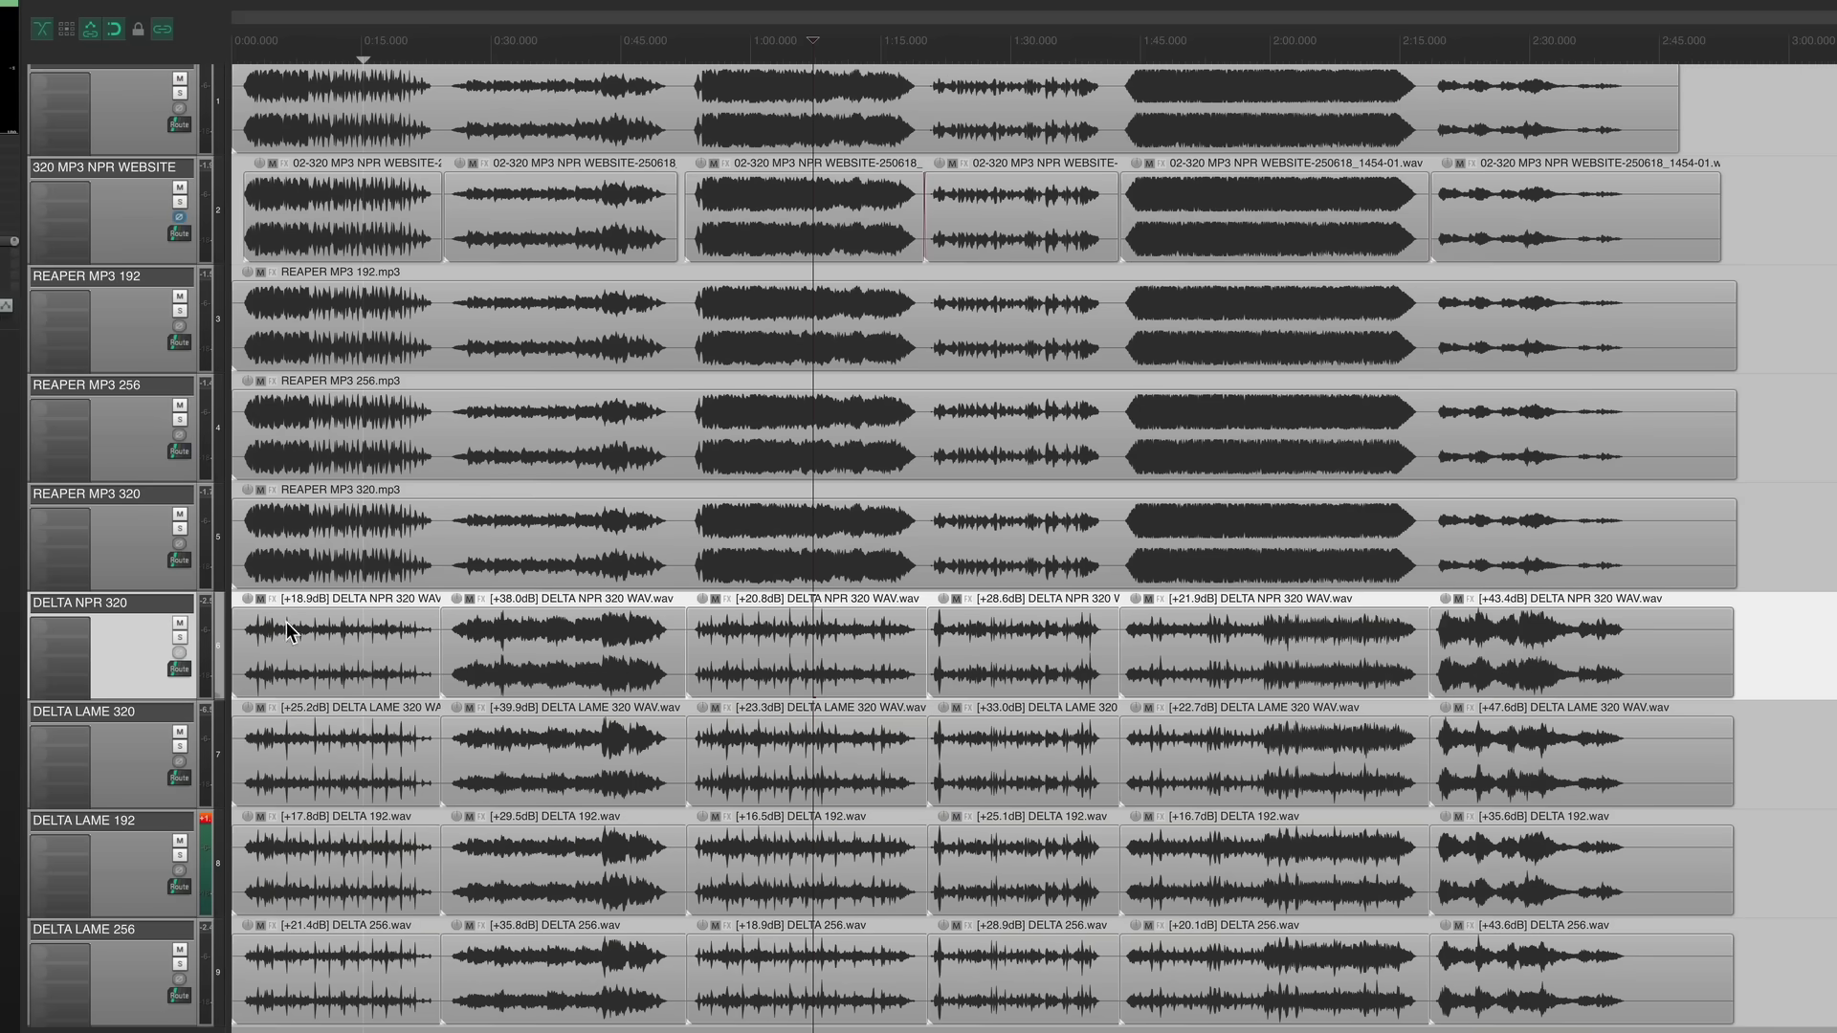
click(330, 665)
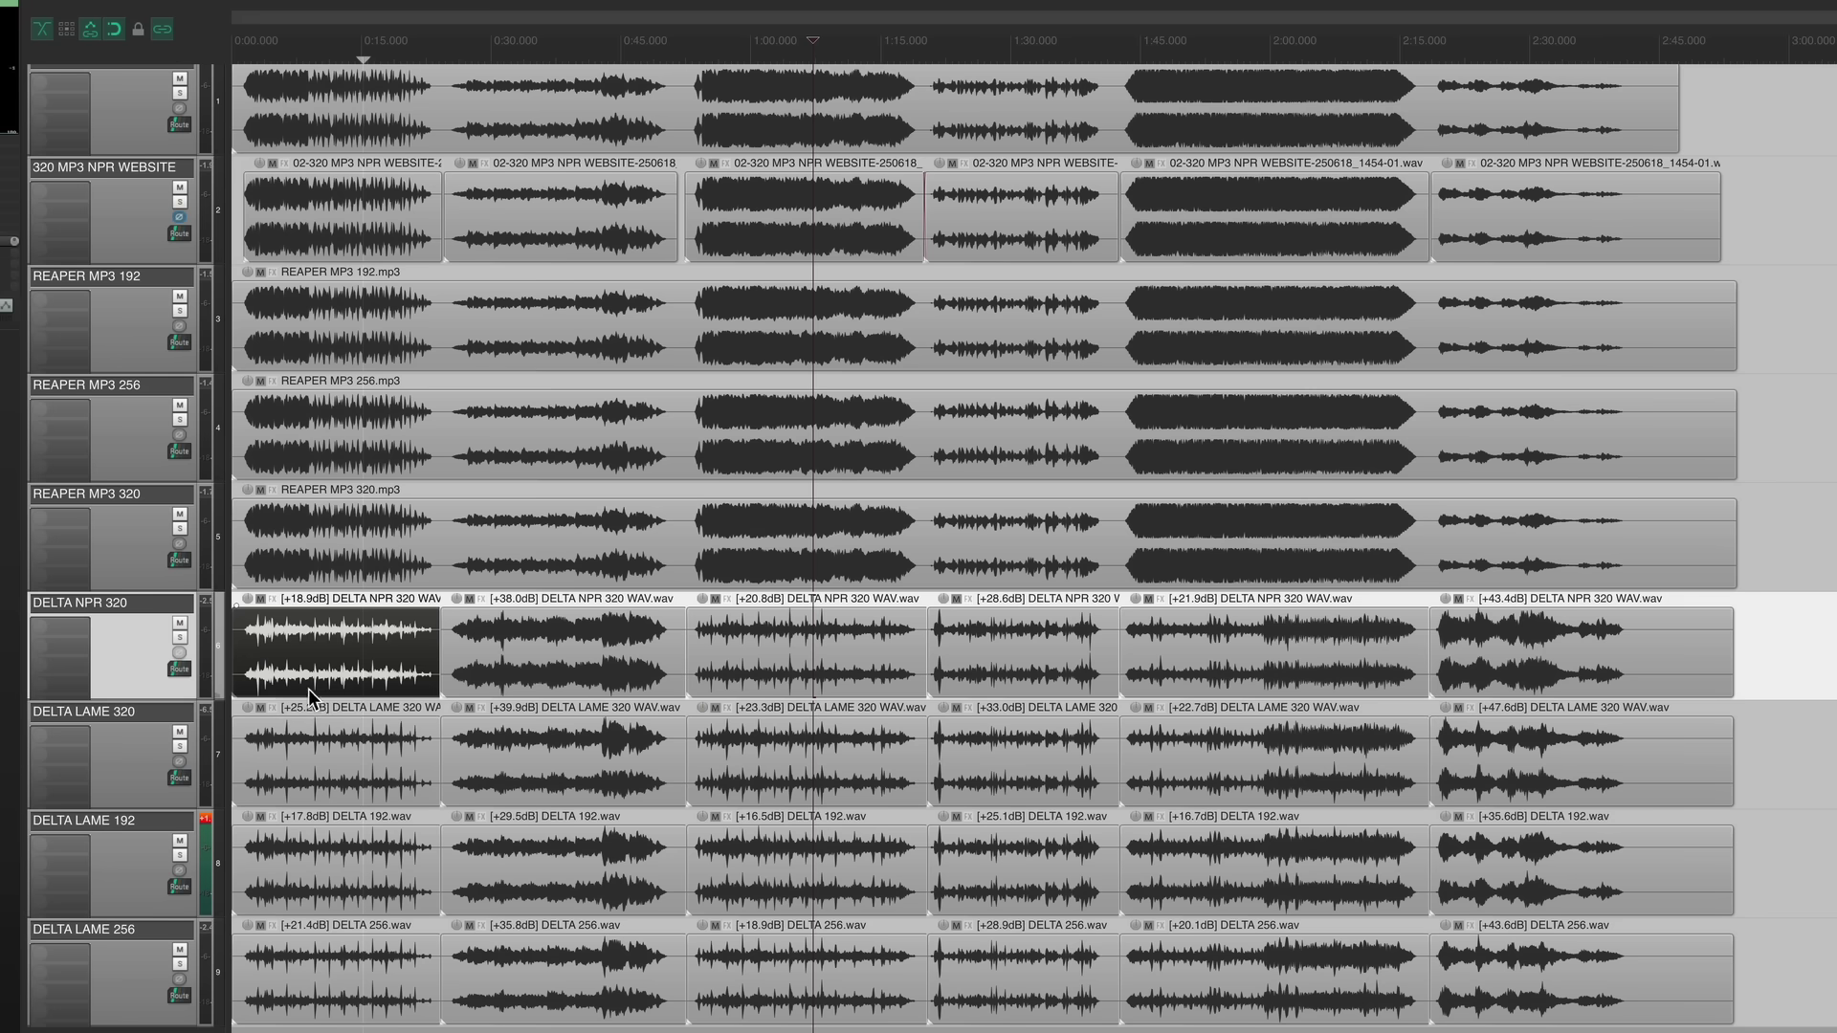
click(306, 753)
key(shift+Up)
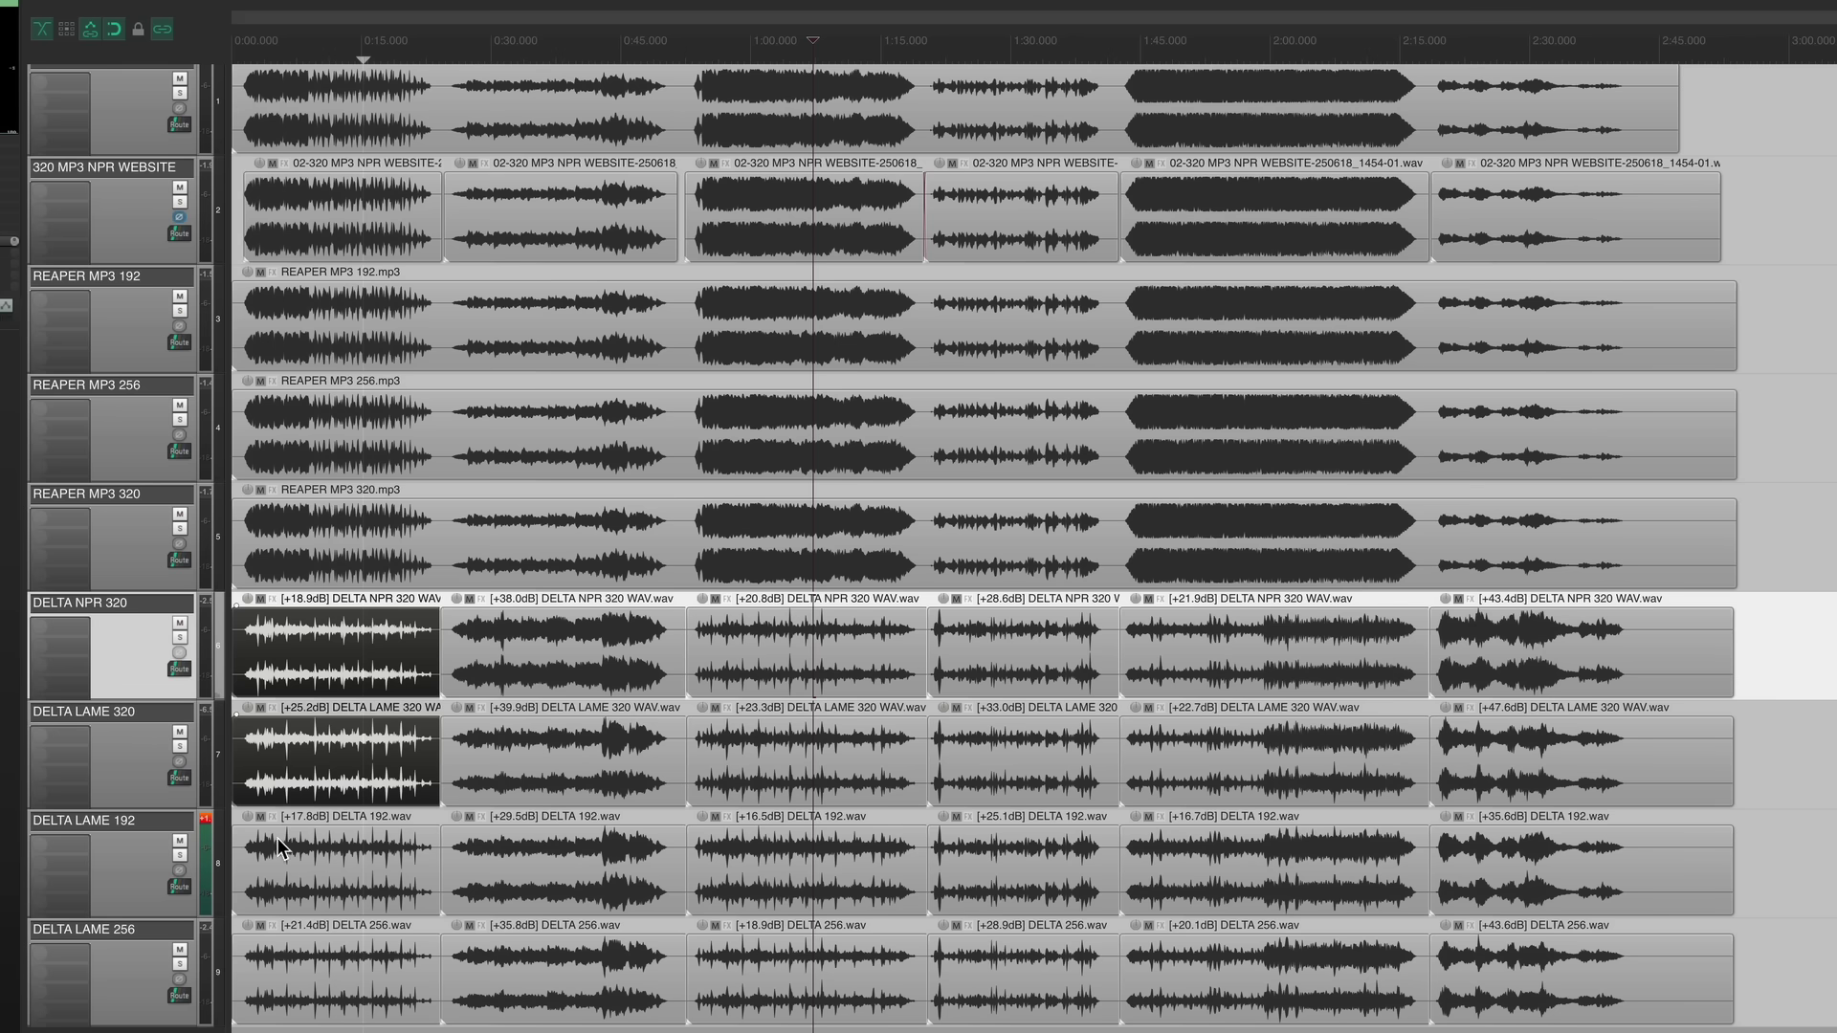
click(361, 894)
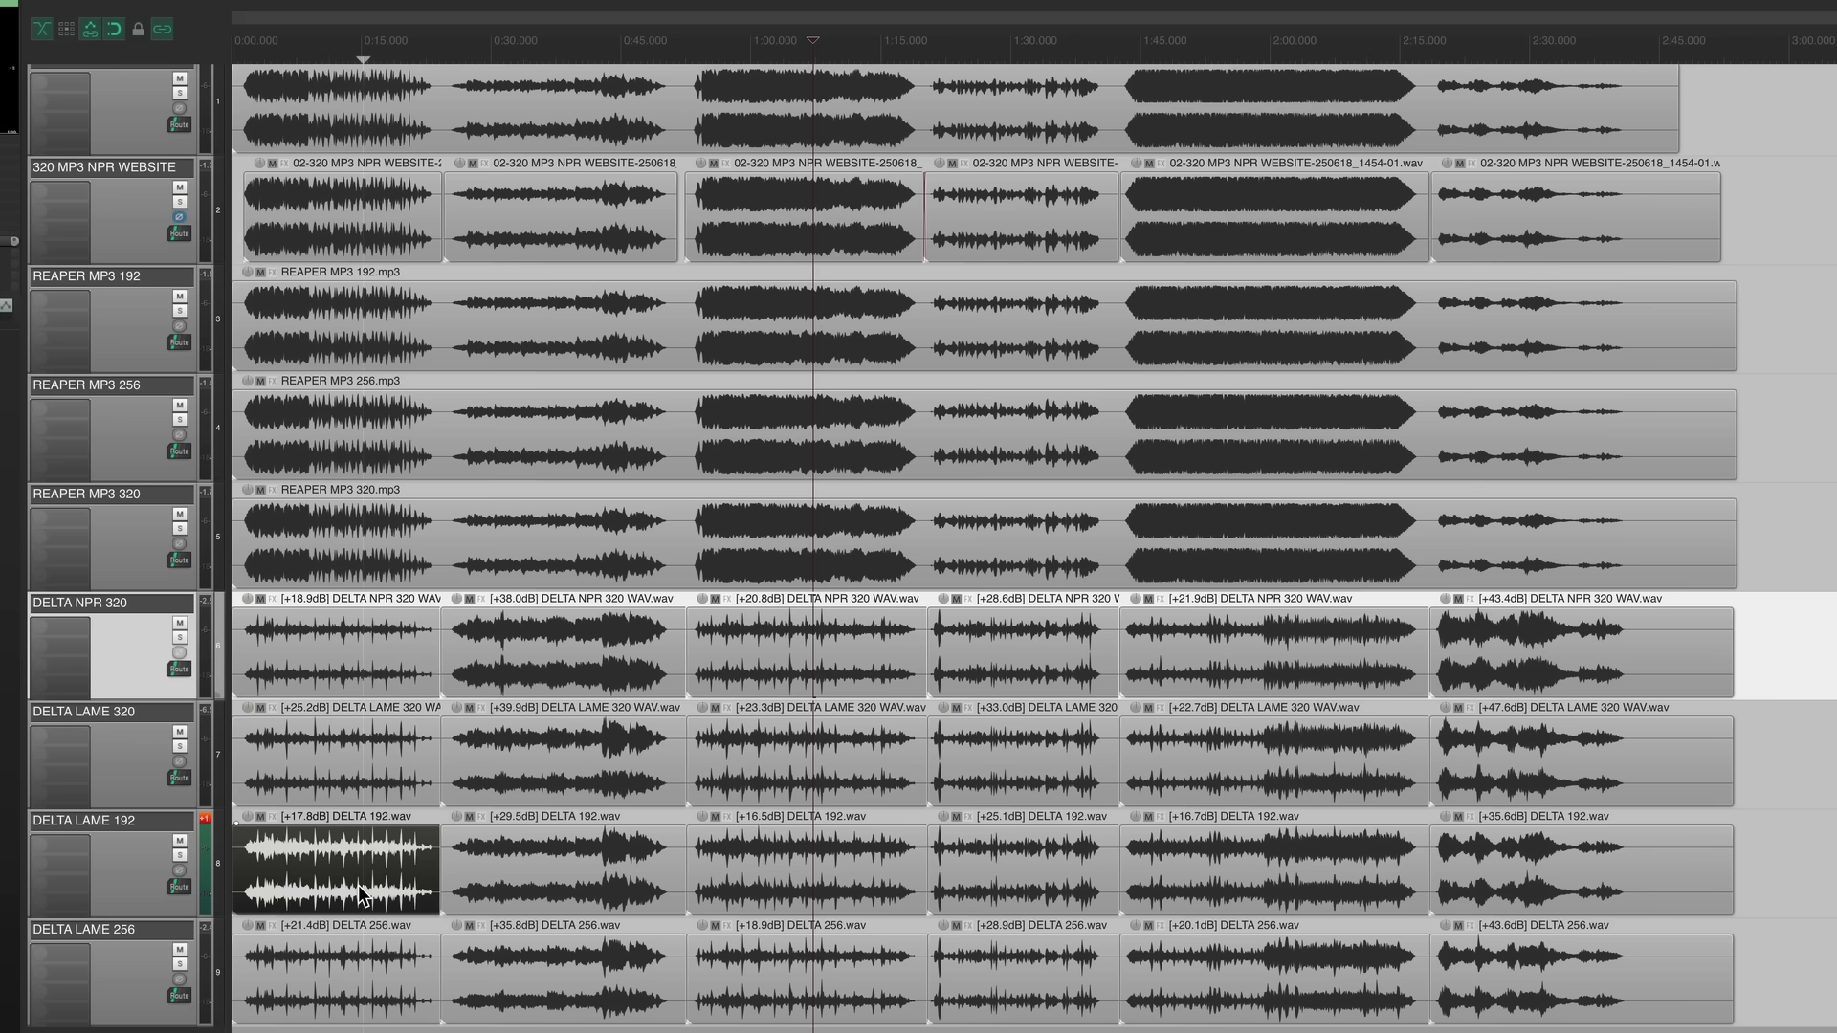
click(337, 986)
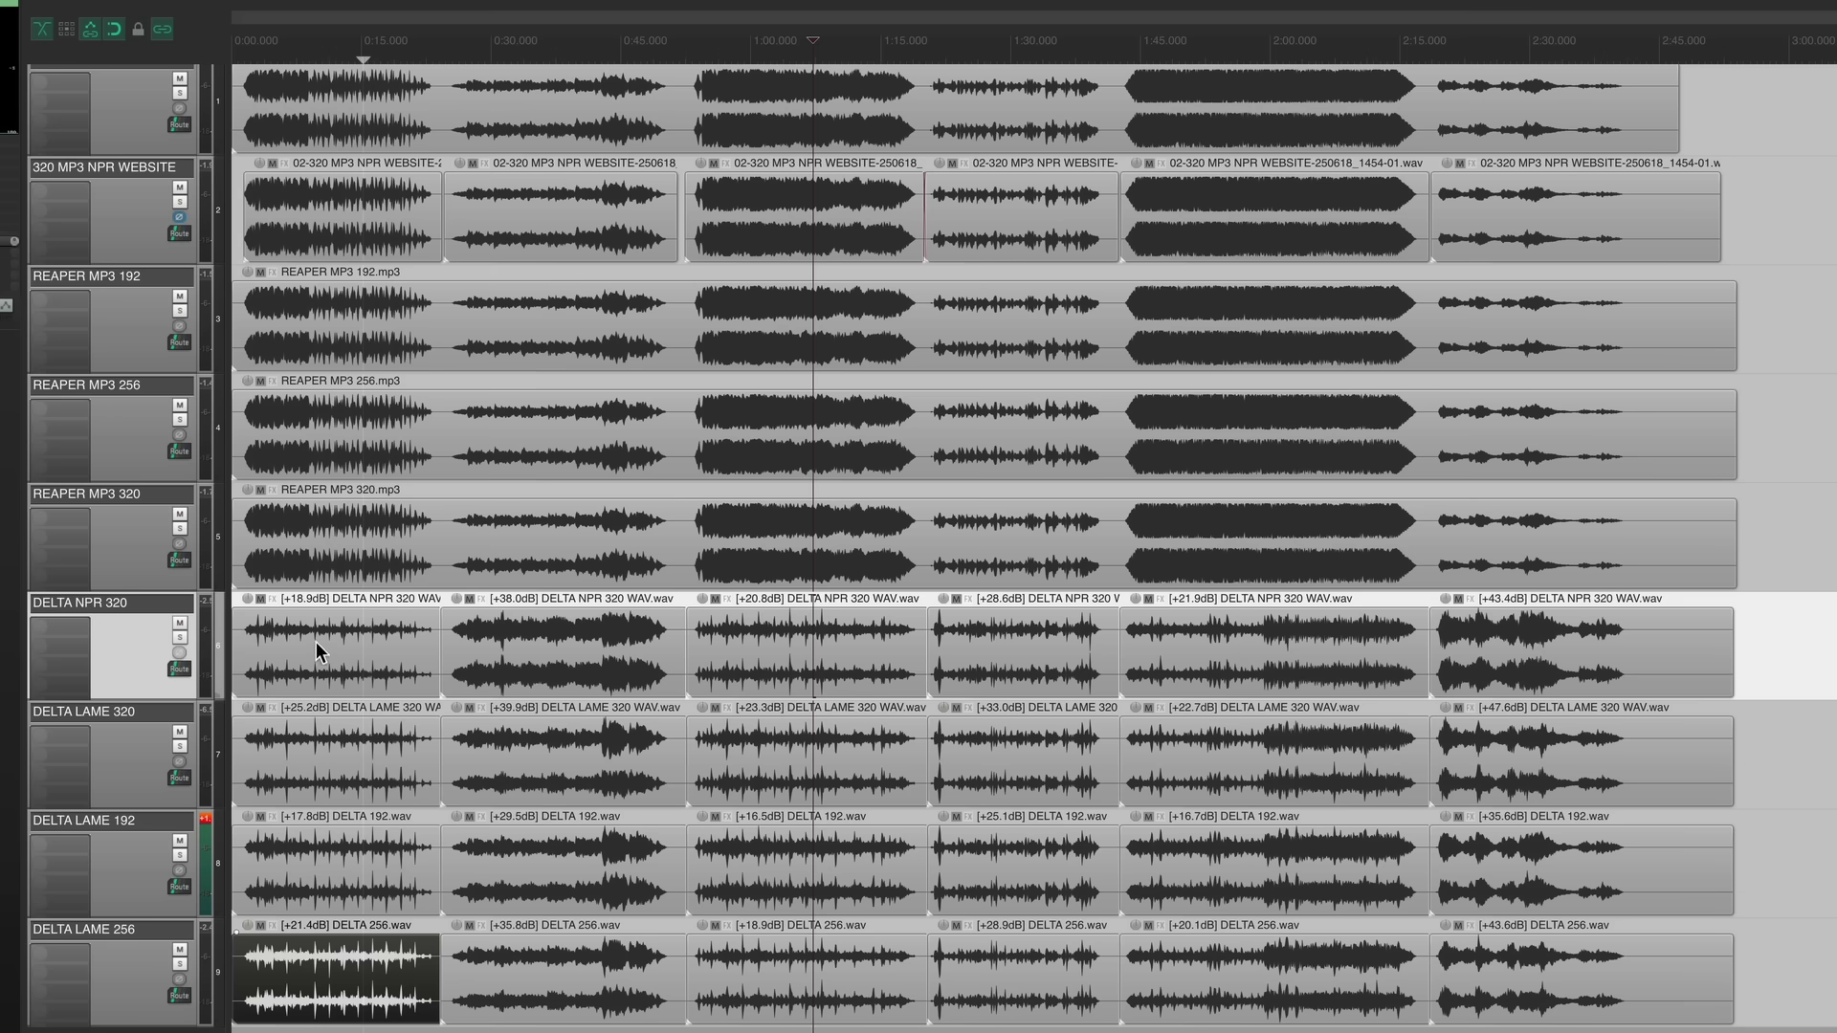
drag(352, 657, 354, 986)
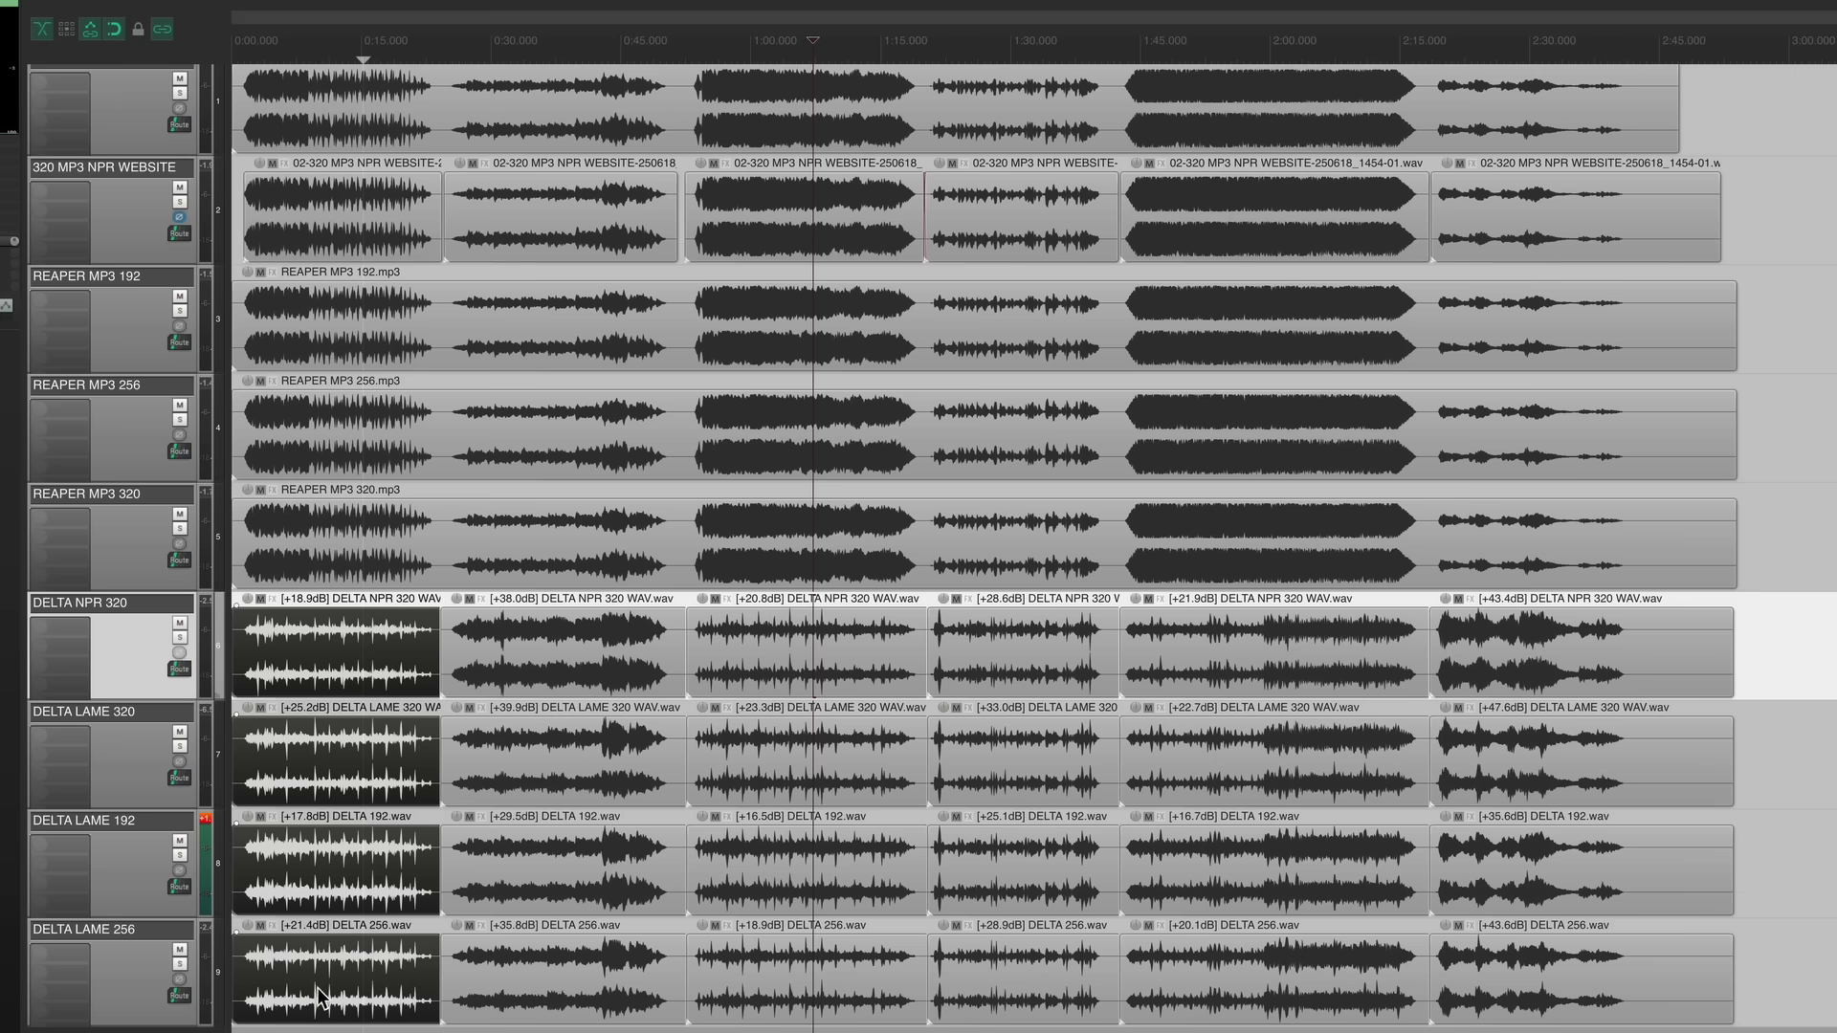
click(337, 893)
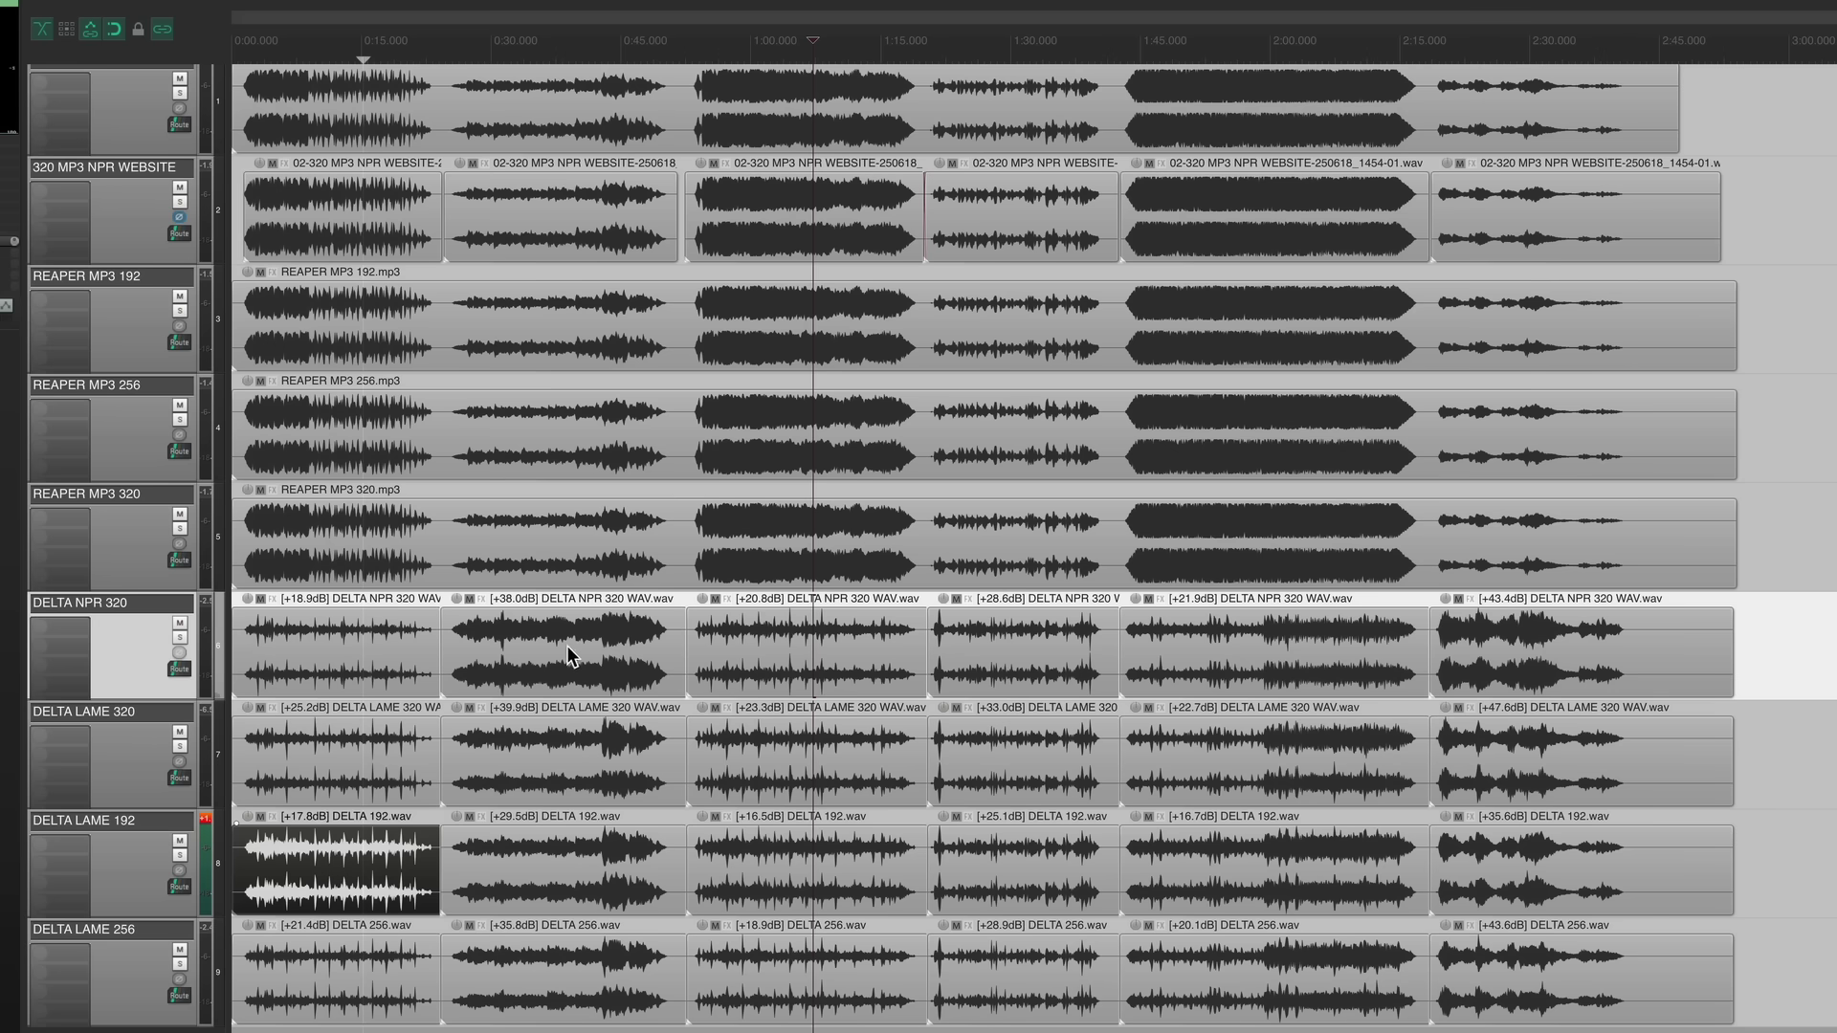
drag(576, 725, 573, 658)
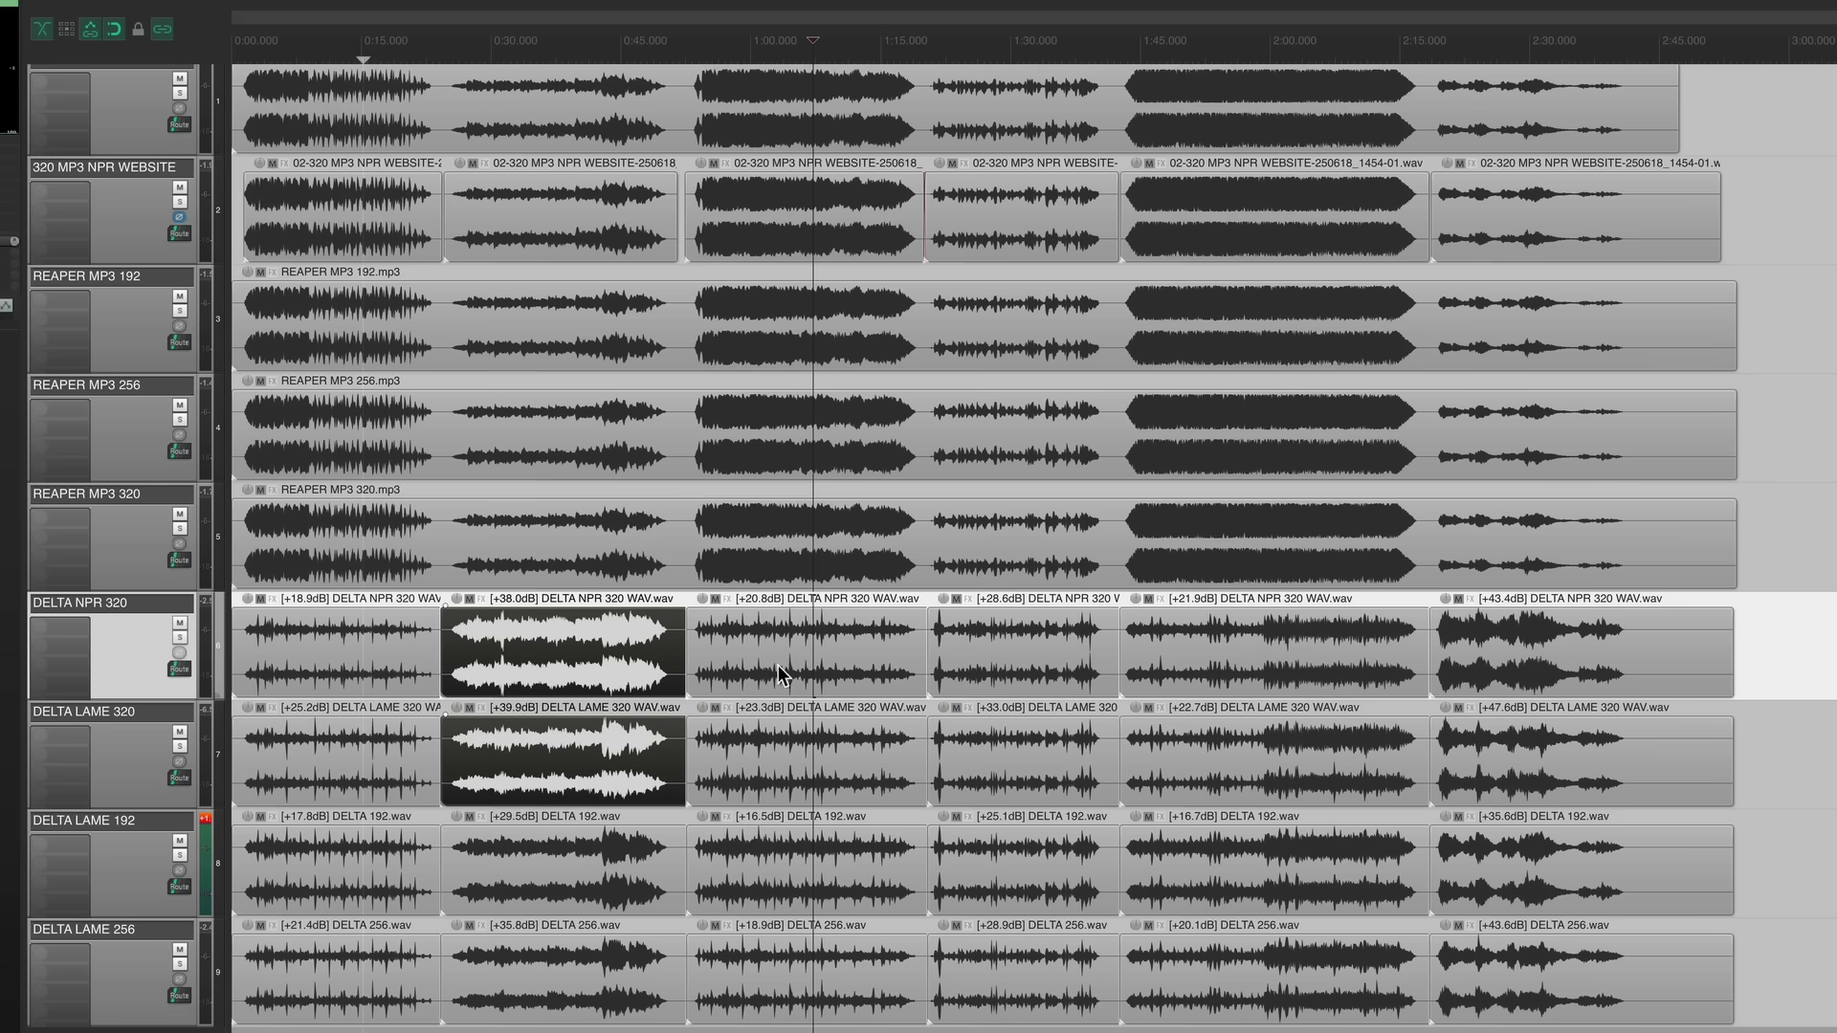
drag(792, 658, 840, 752)
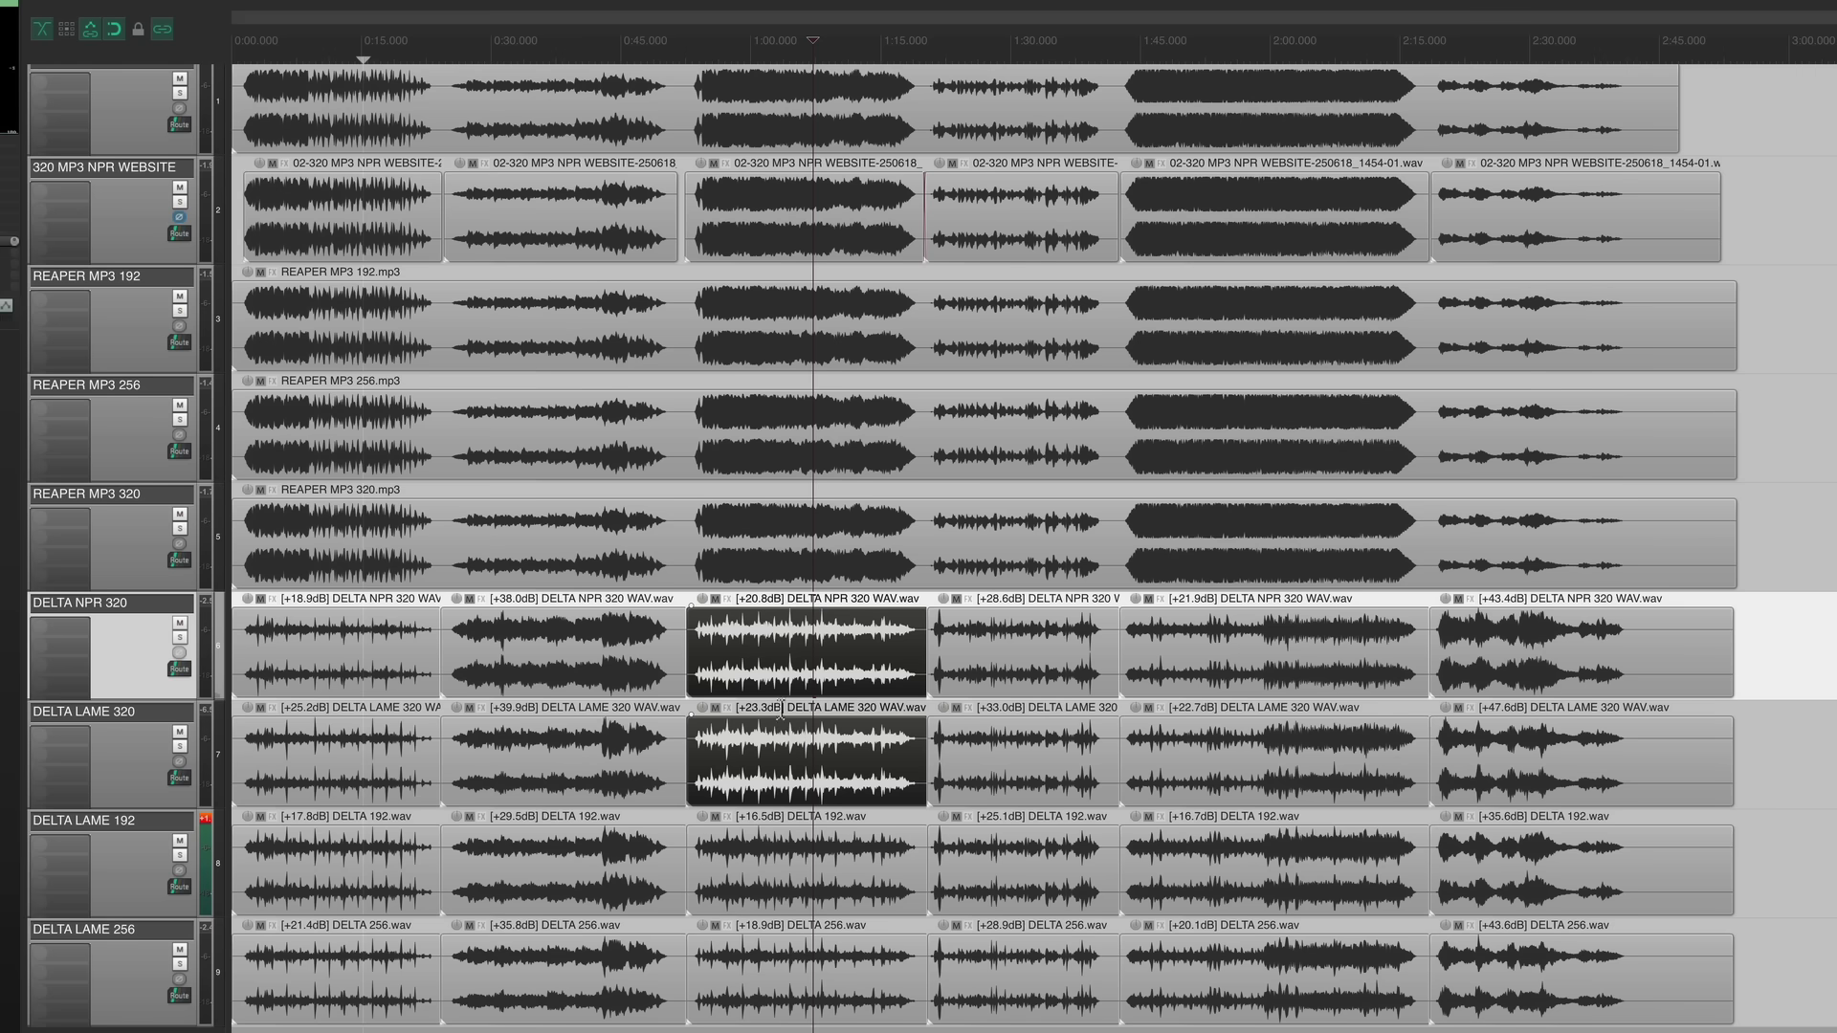
click(780, 1001)
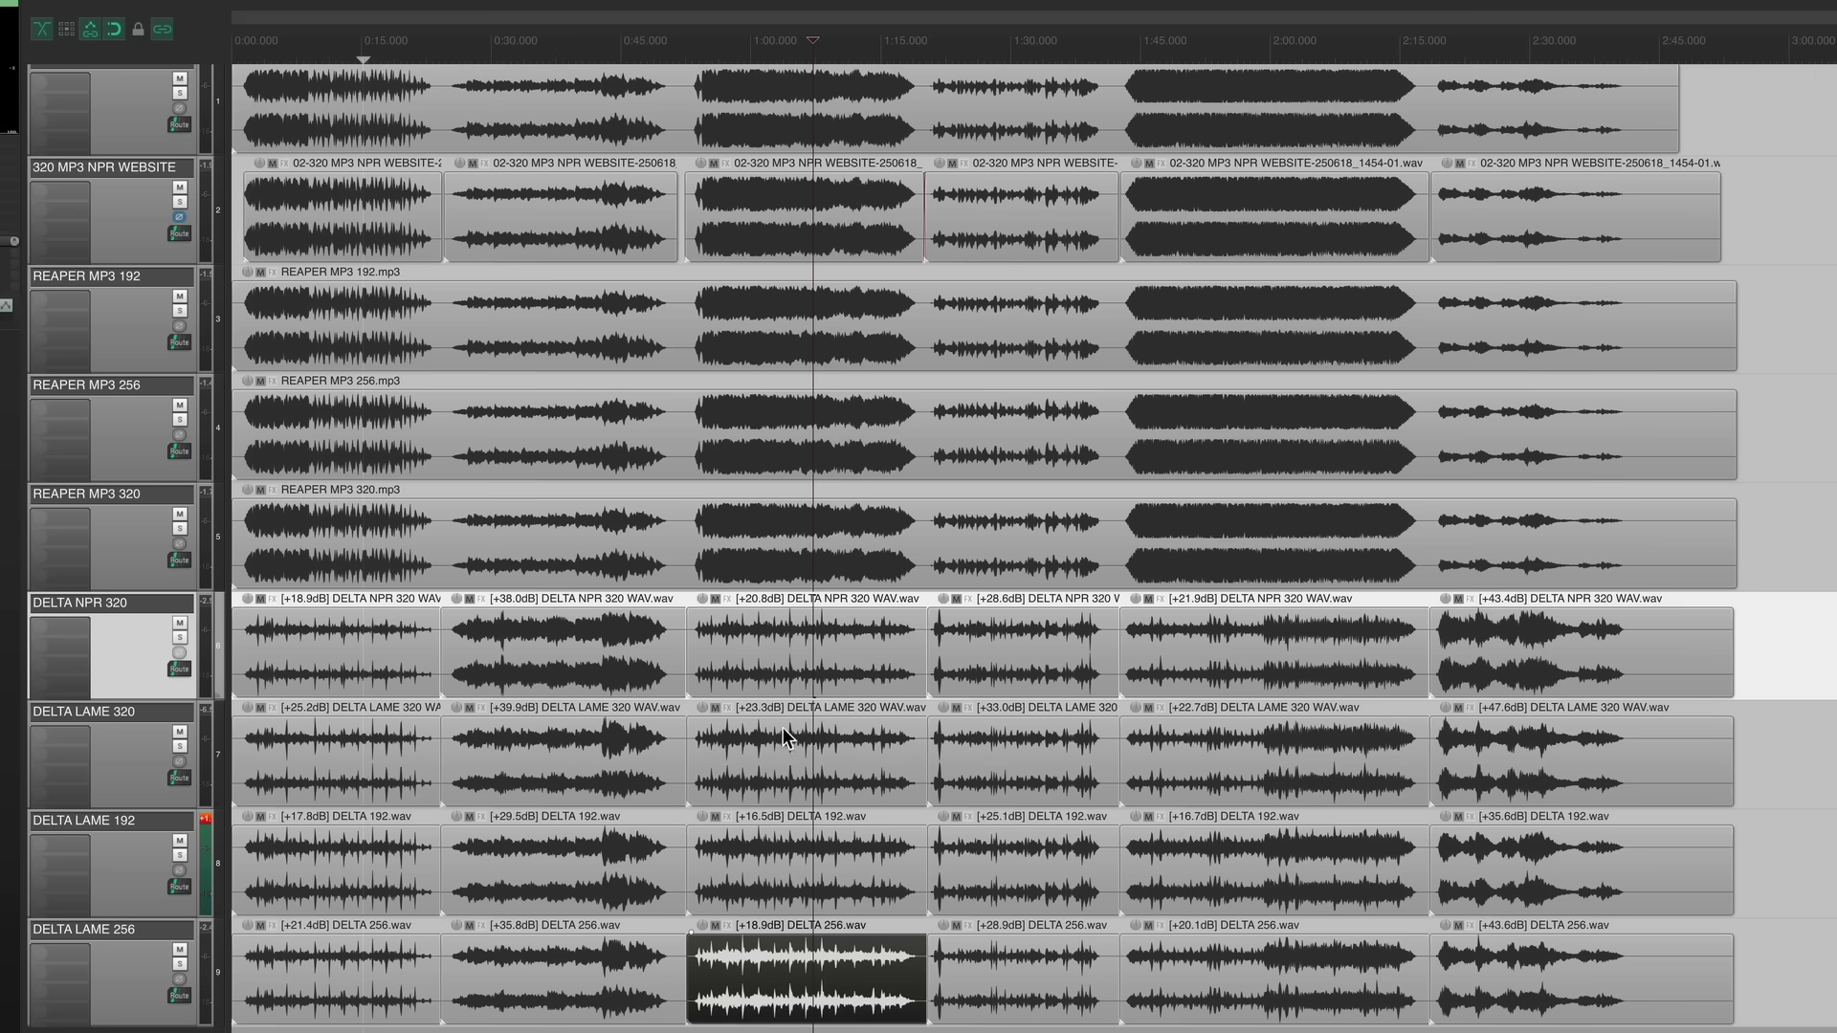
click(799, 780)
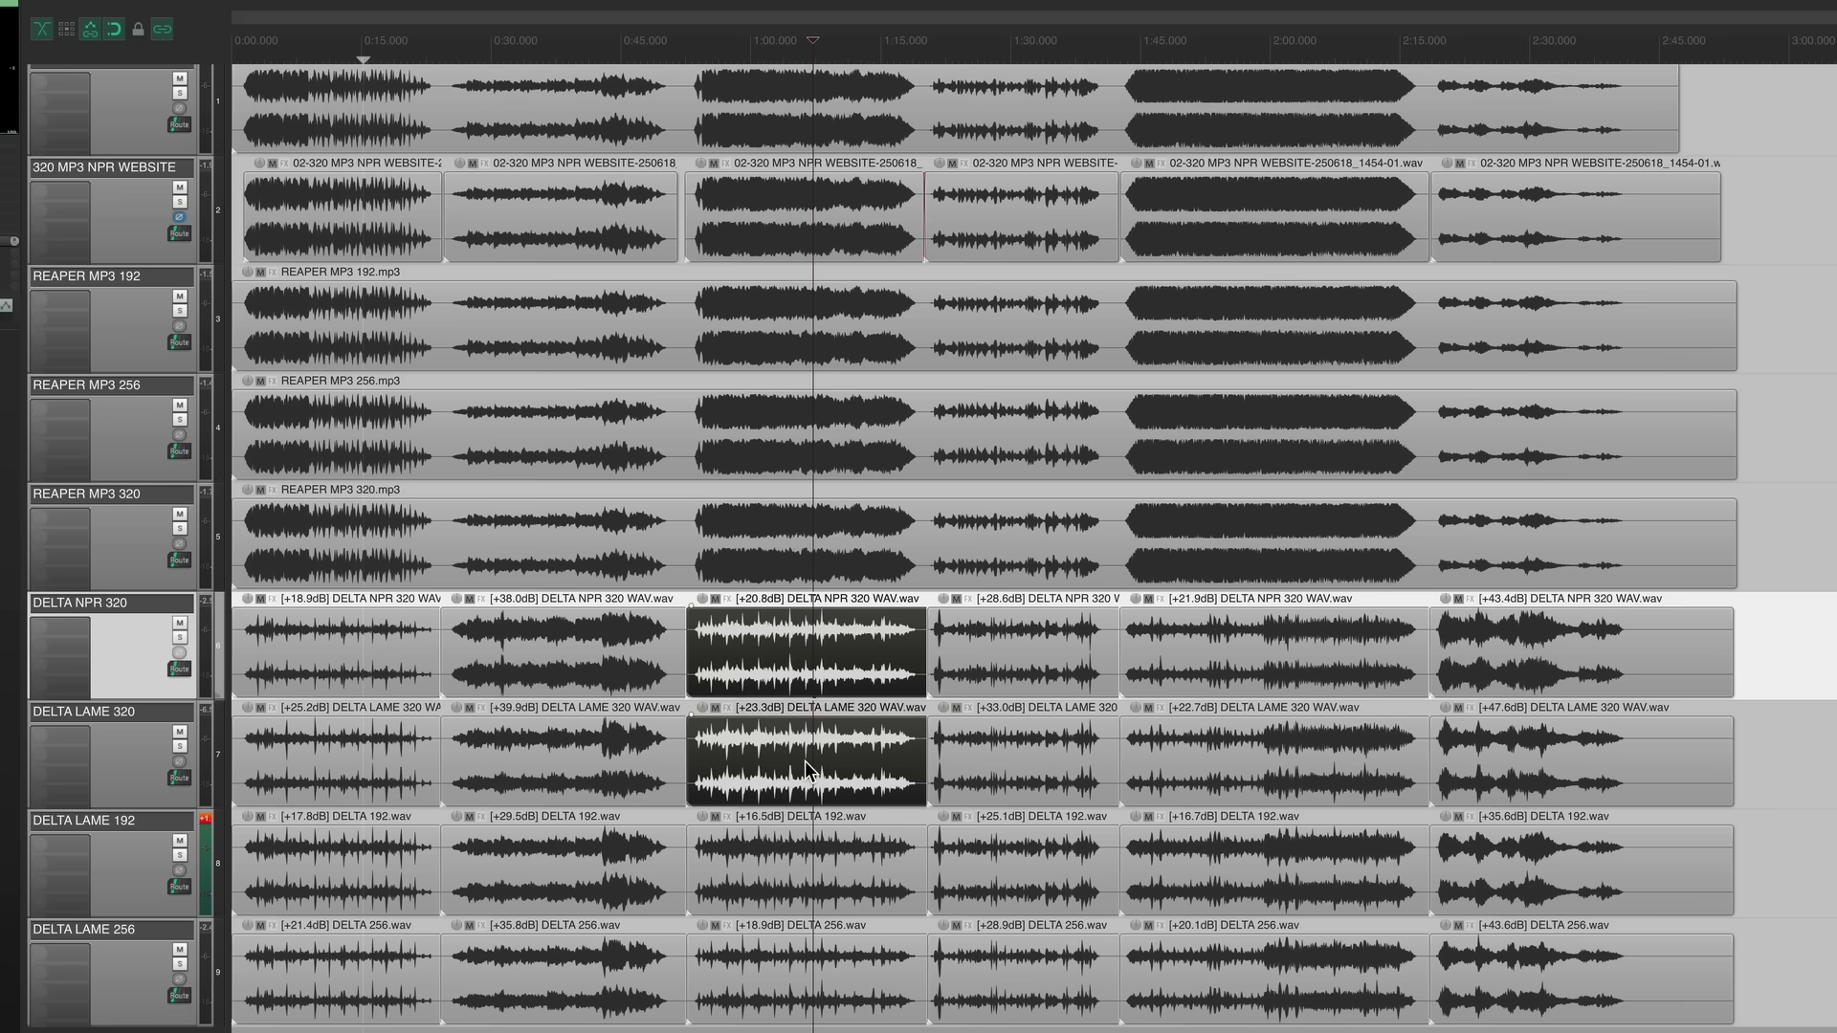
click(1047, 667)
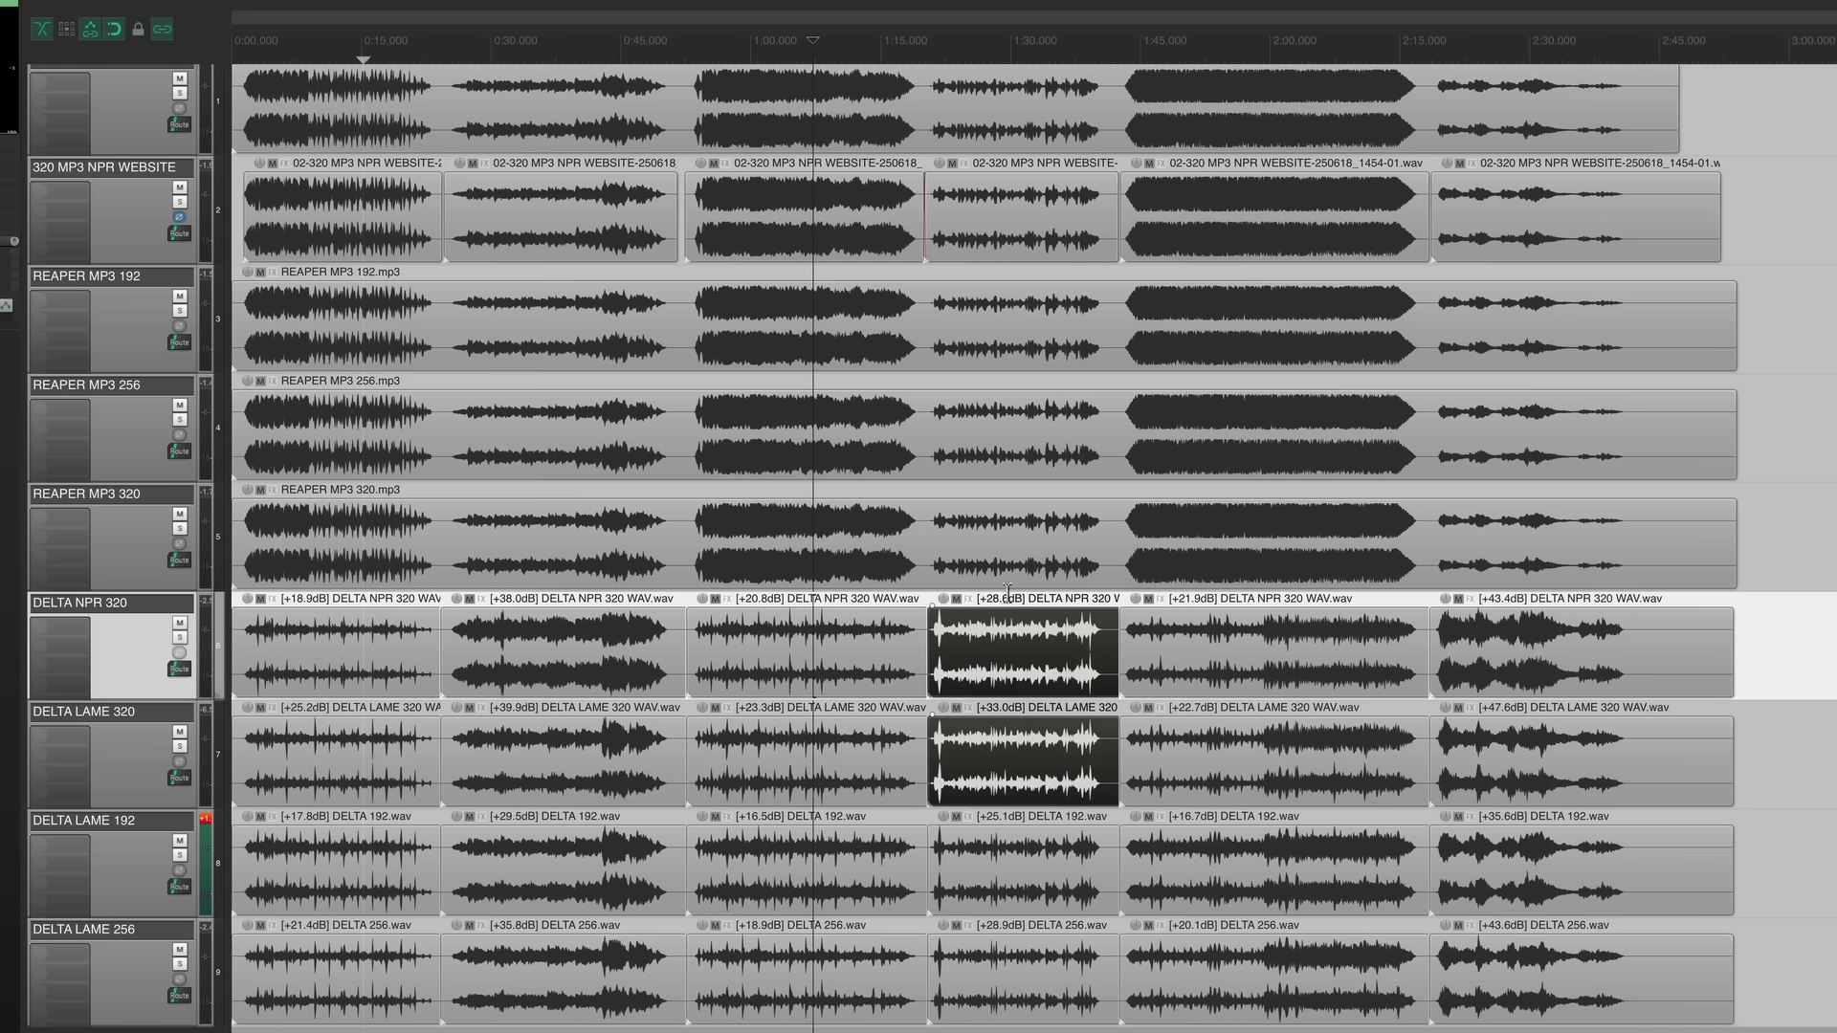
click(1024, 968)
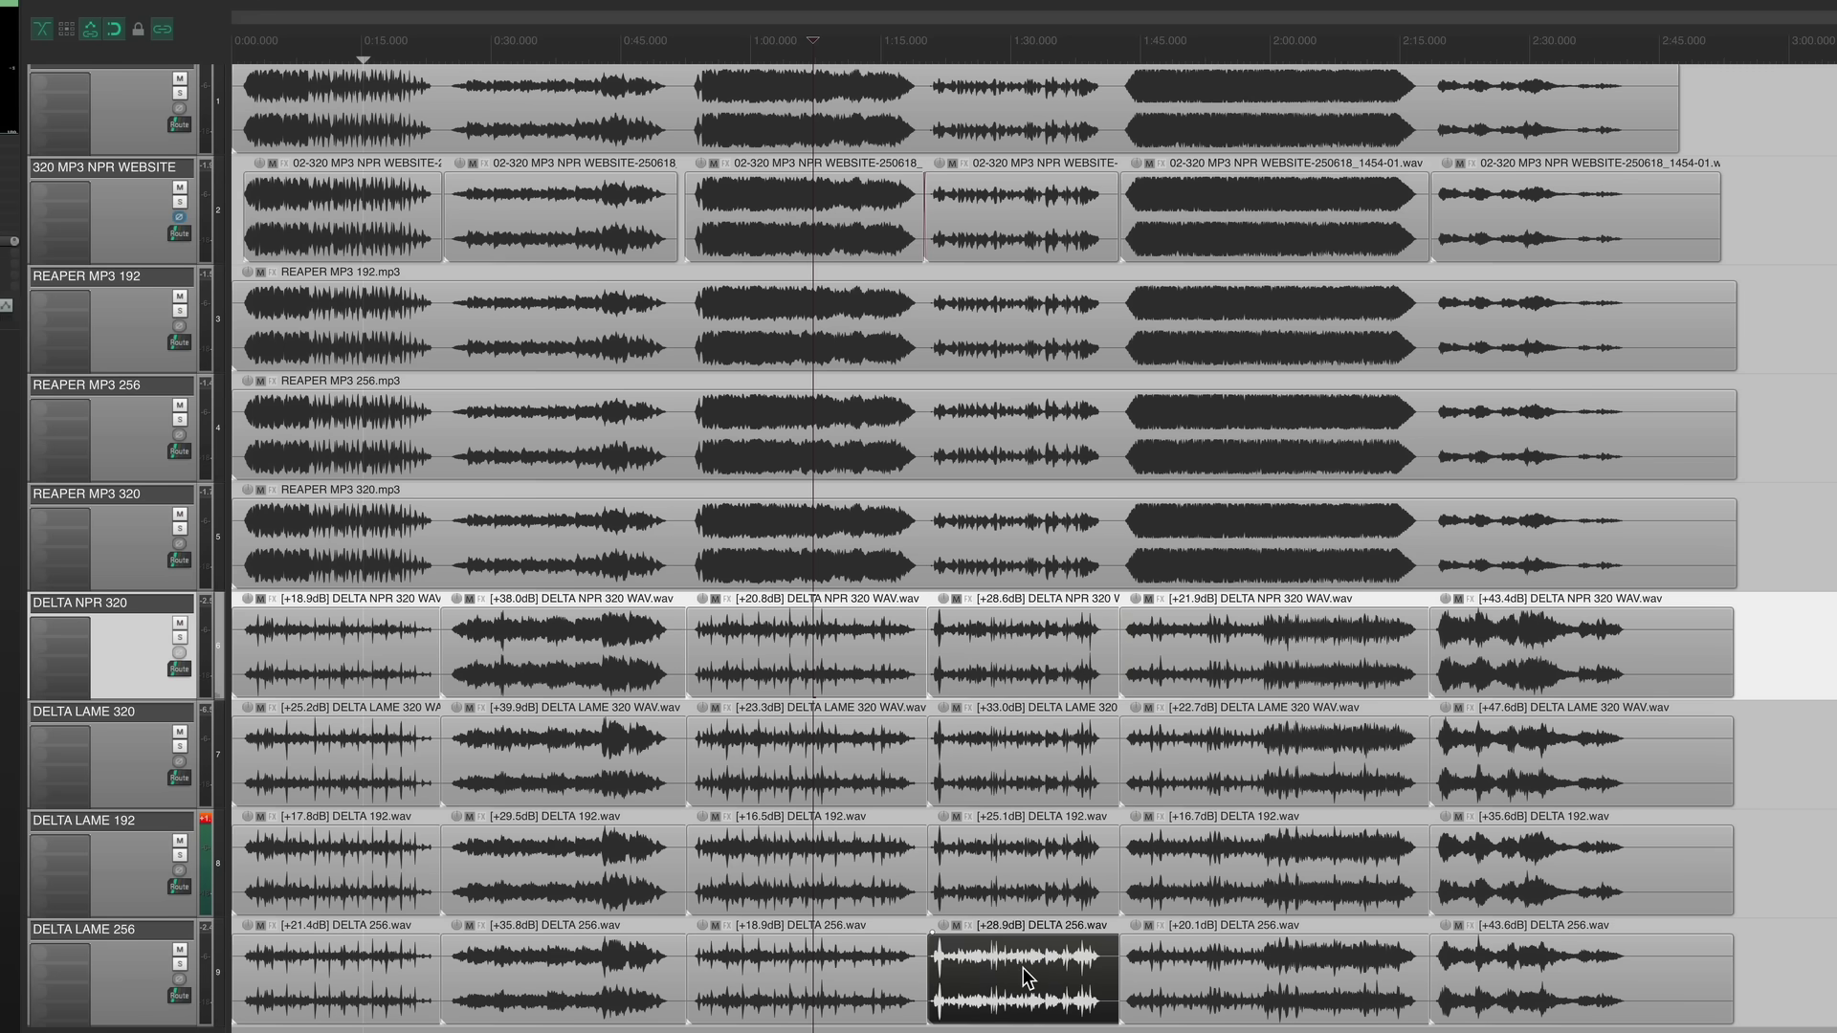
key(super+Tab)
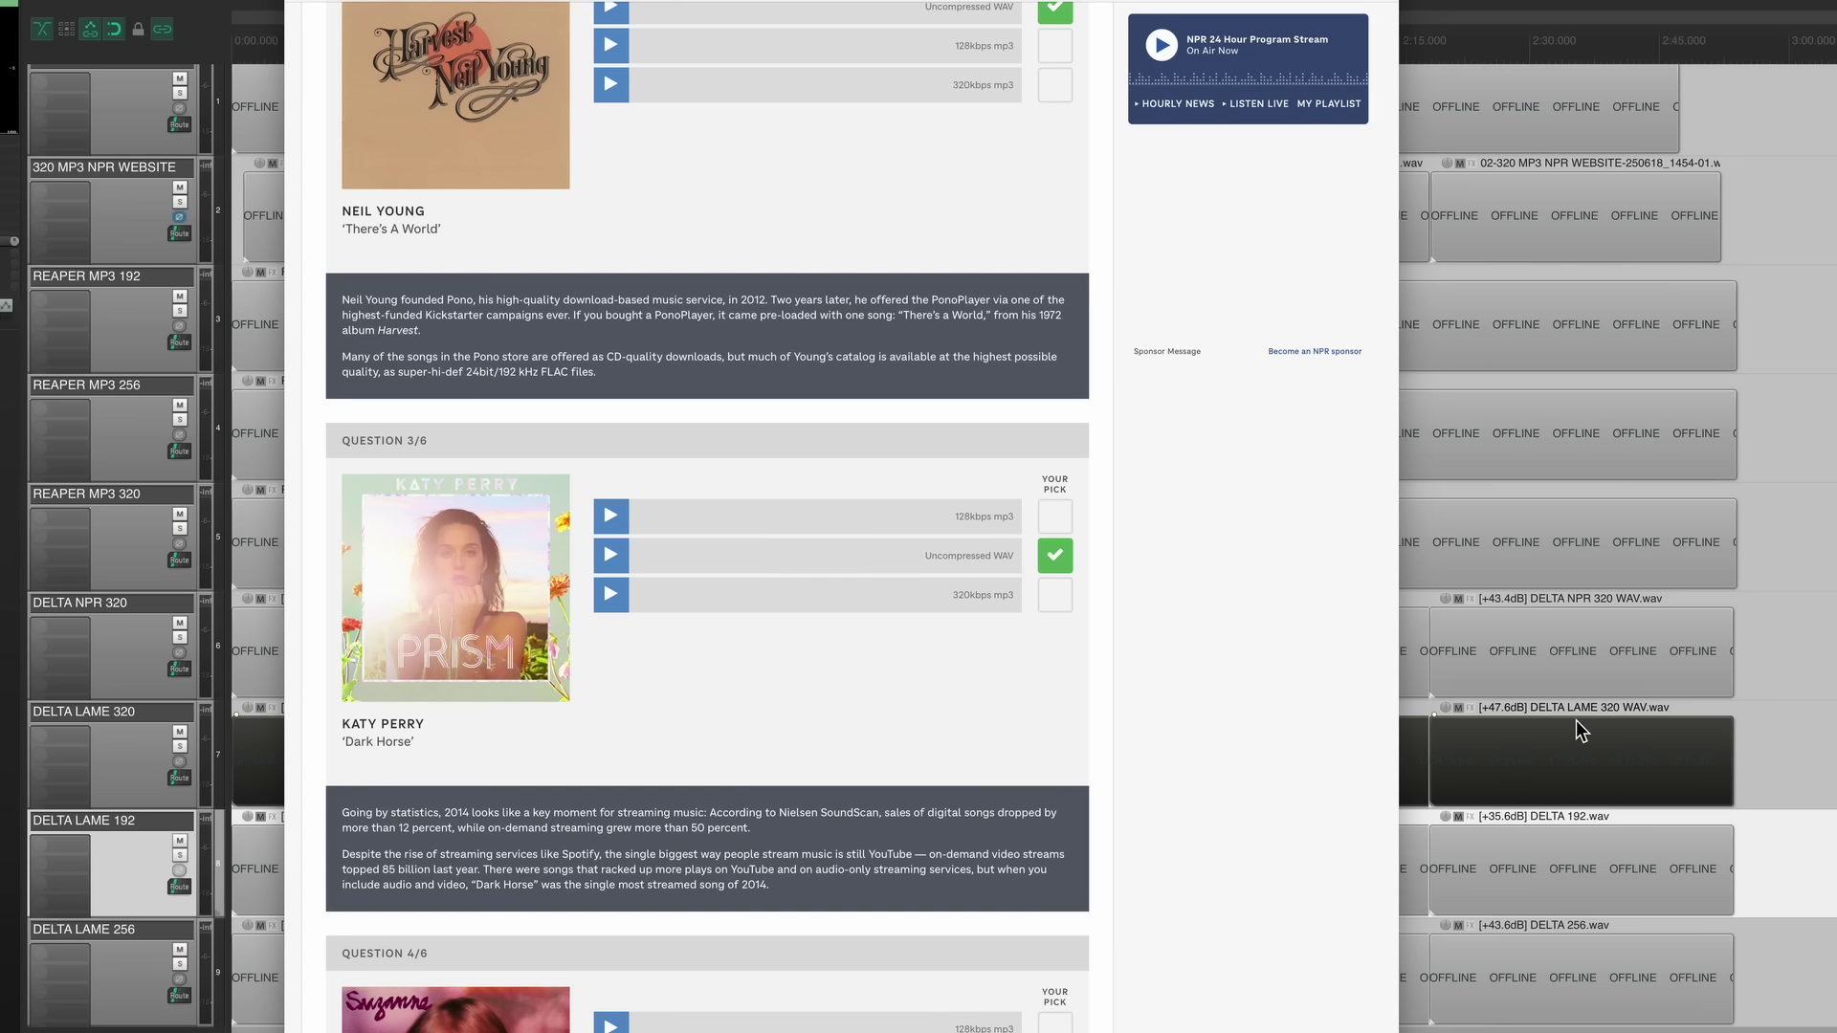
click(1447, 579)
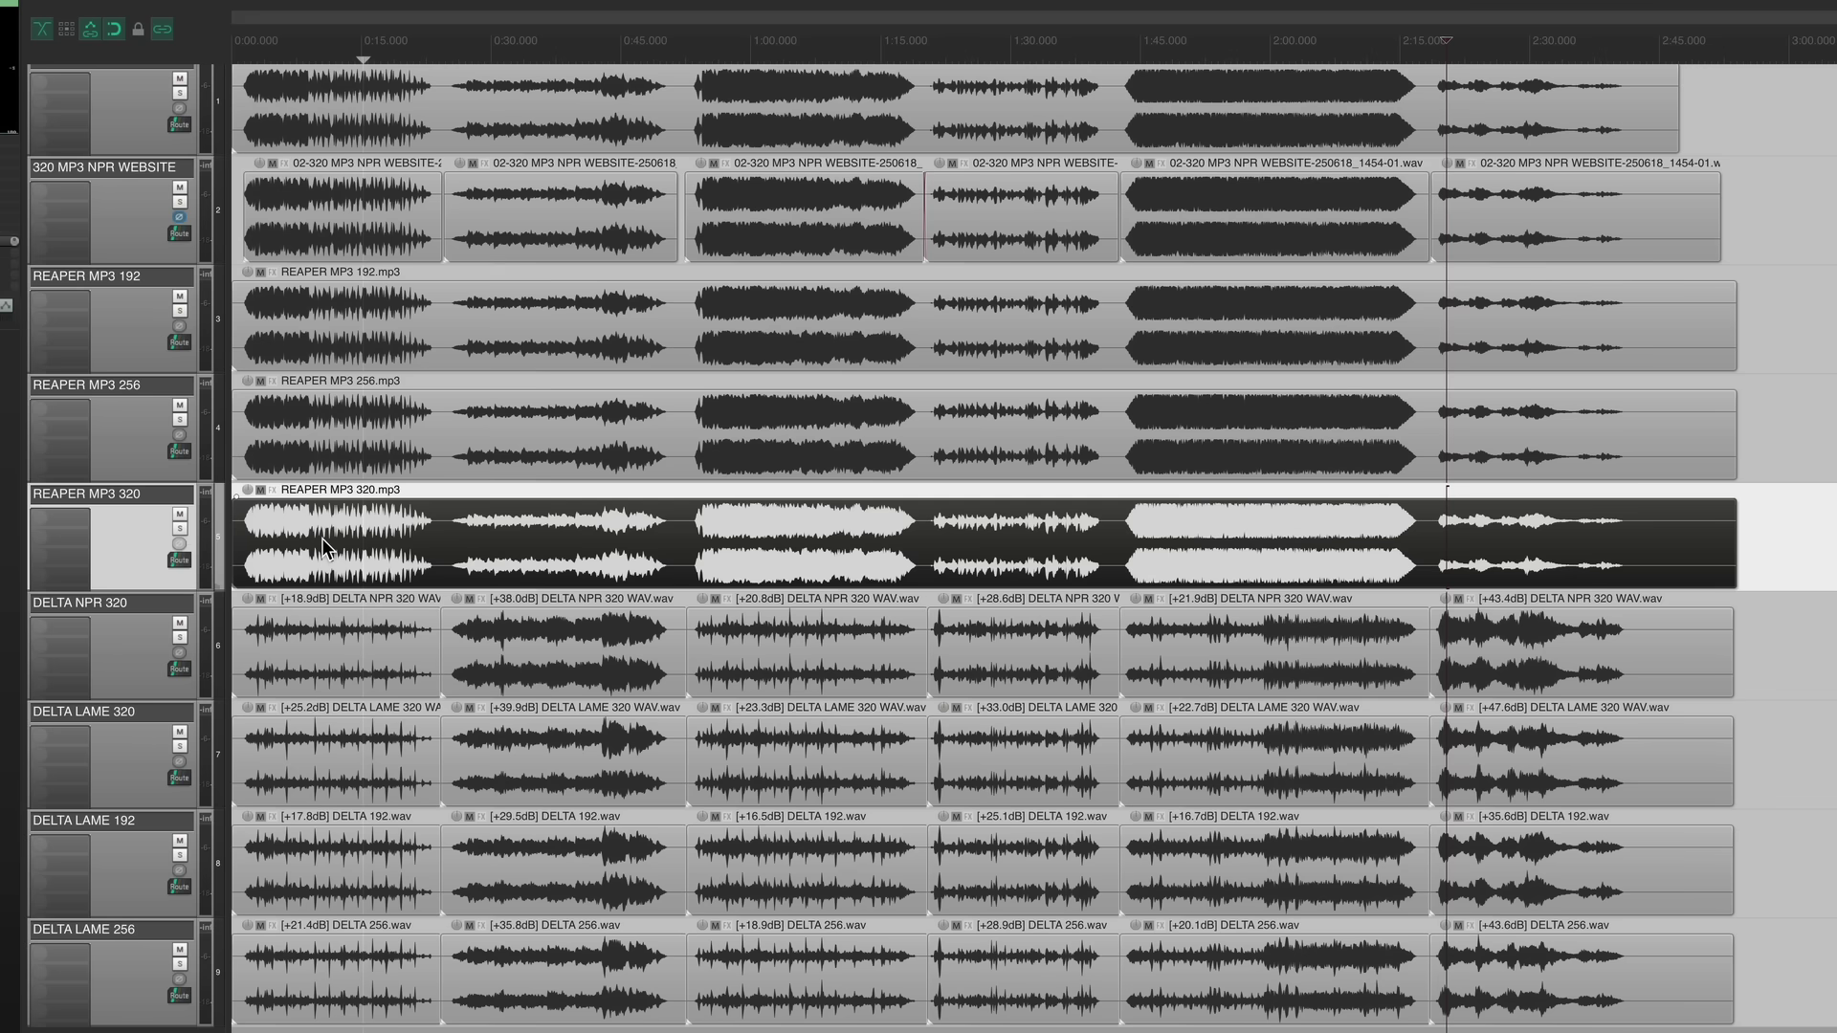
scroll(321, 546, right, 5)
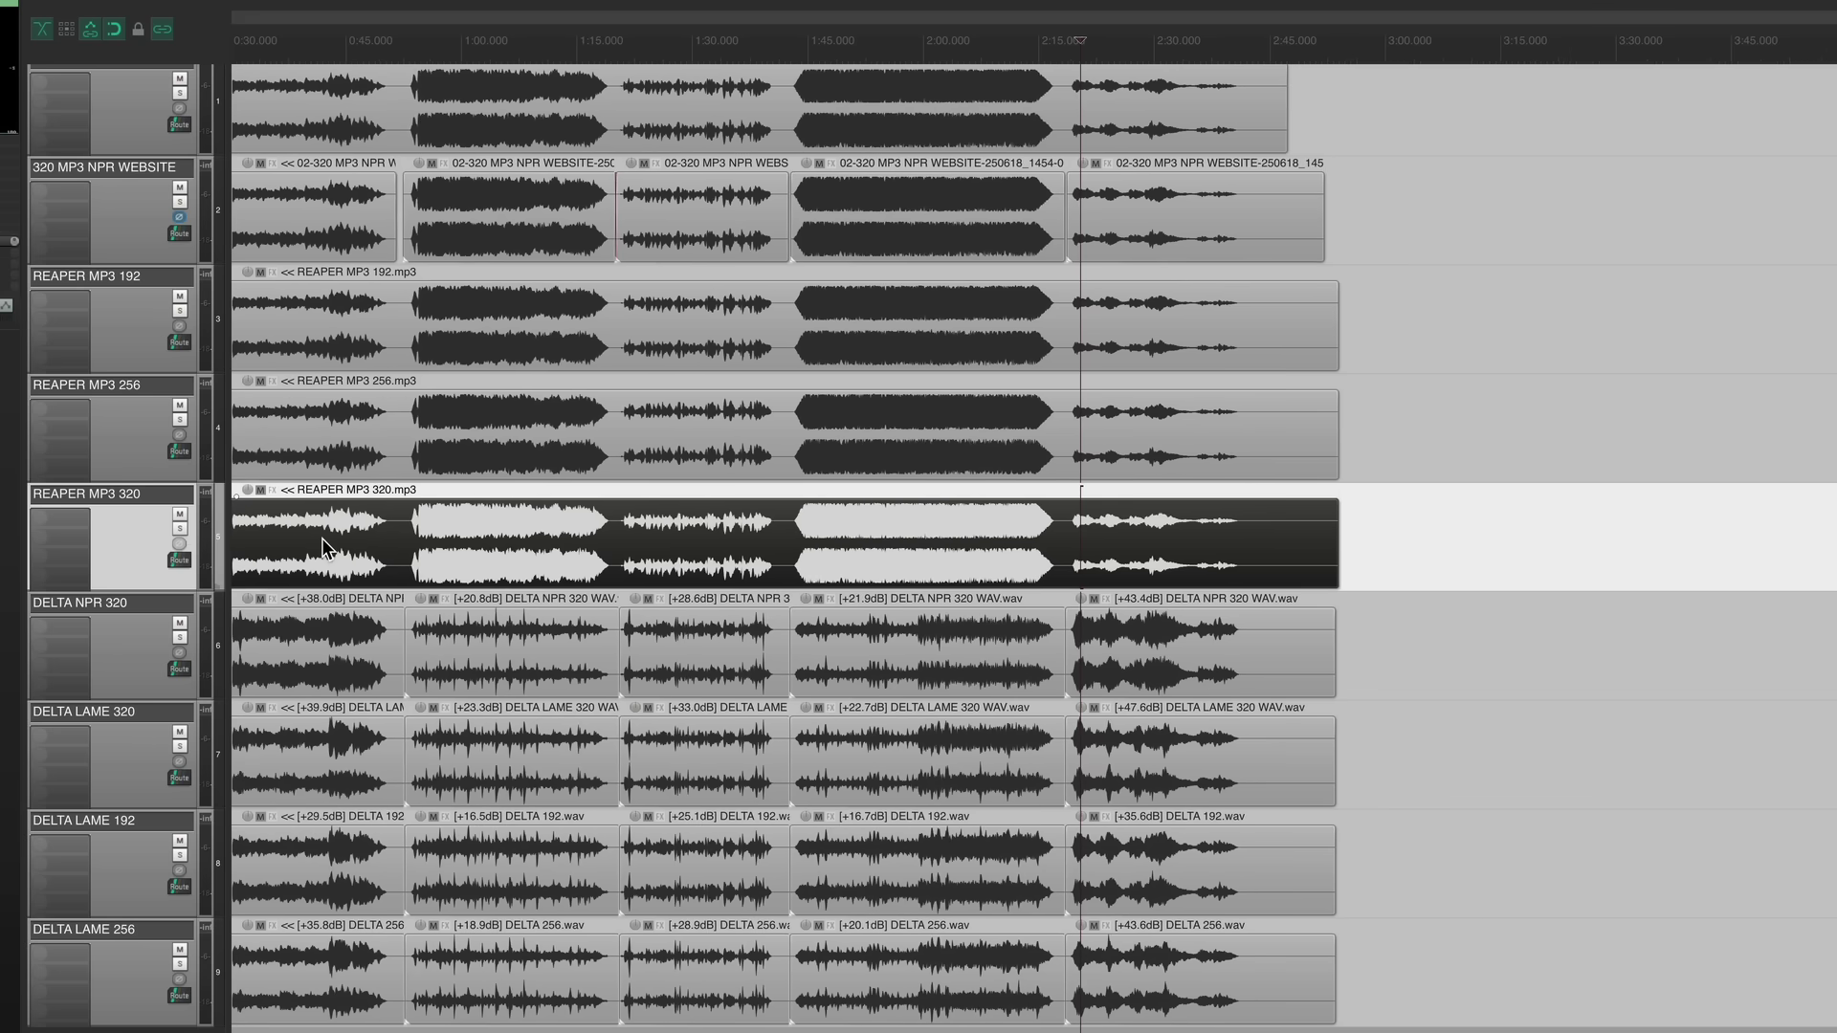
key(super+Tab)
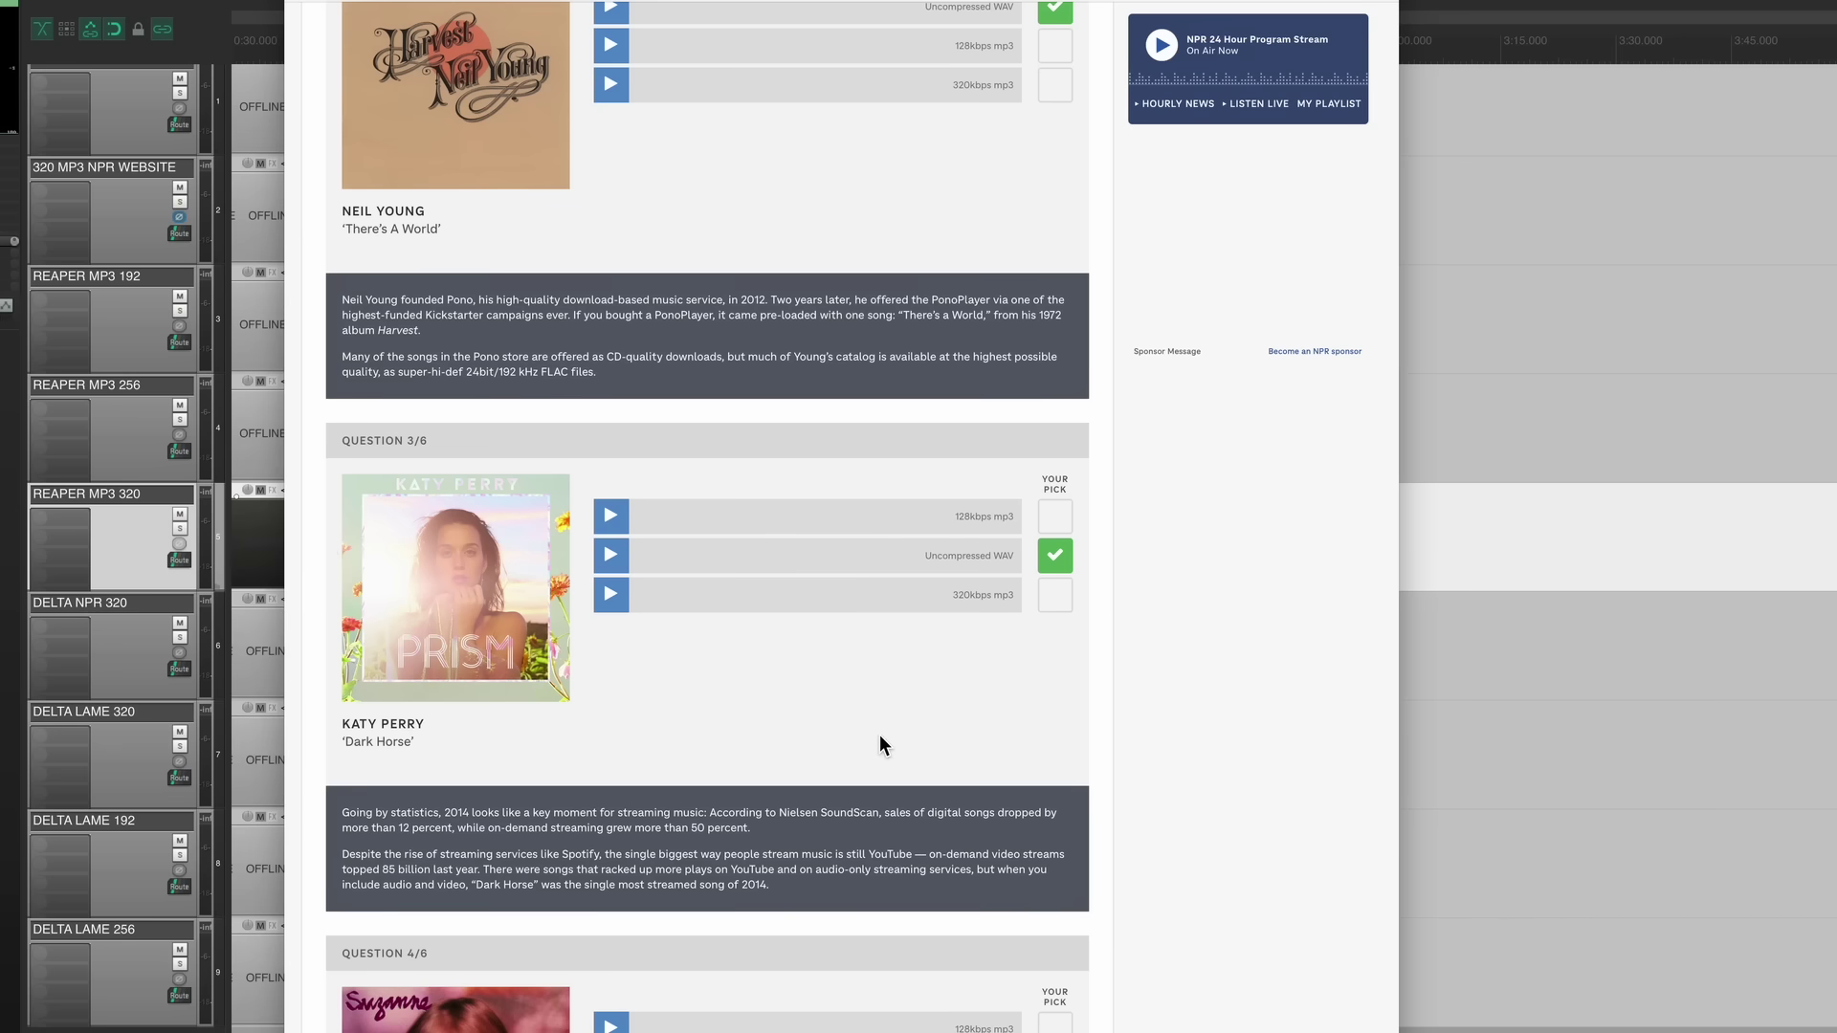